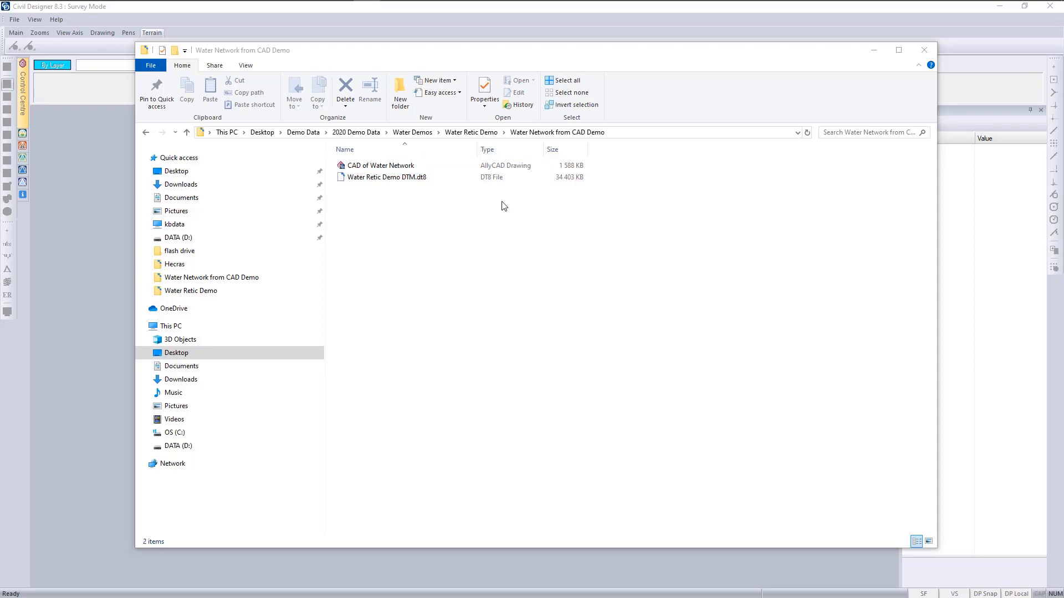
# Step: Open the CAD of Water Network drawing in Civil Designer and show the whole pipe network
pyautogui.click(409, 167)
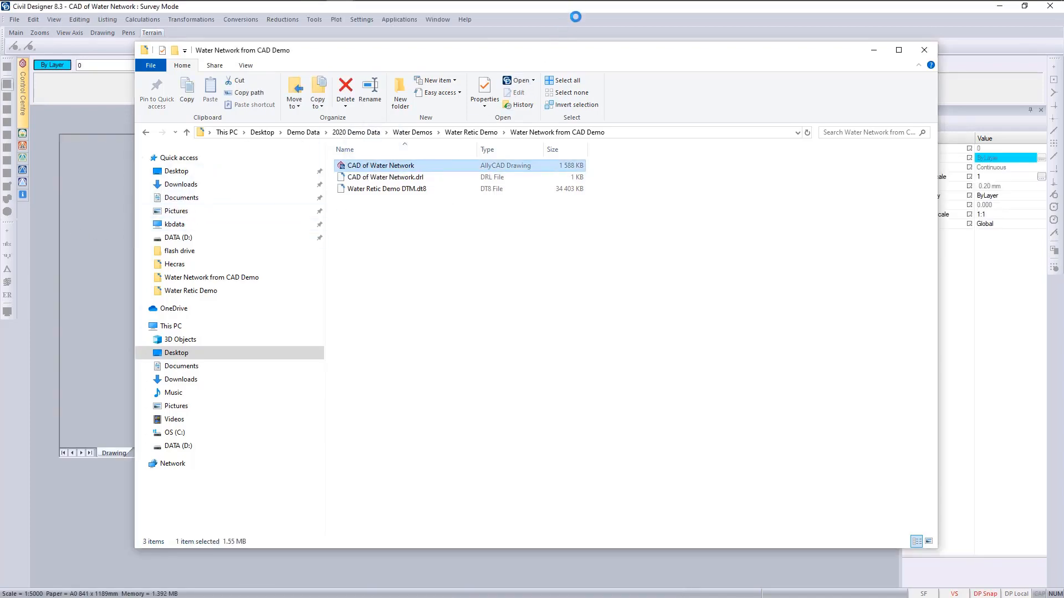
pyautogui.scroll(-2, 445, 338)
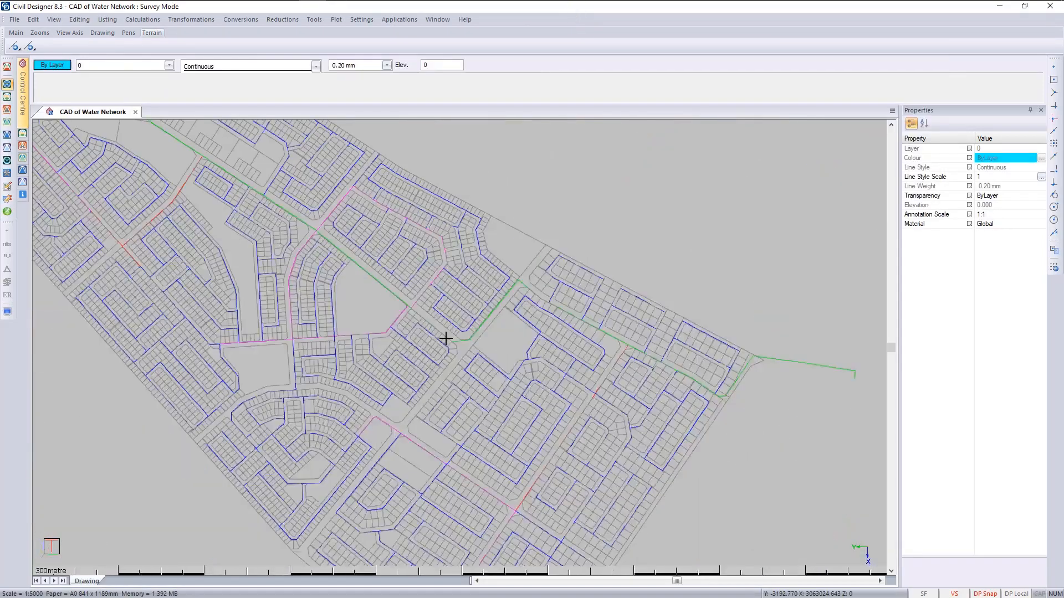
pyautogui.scroll(-2, 445, 339)
pyautogui.scroll(1, 418, 325)
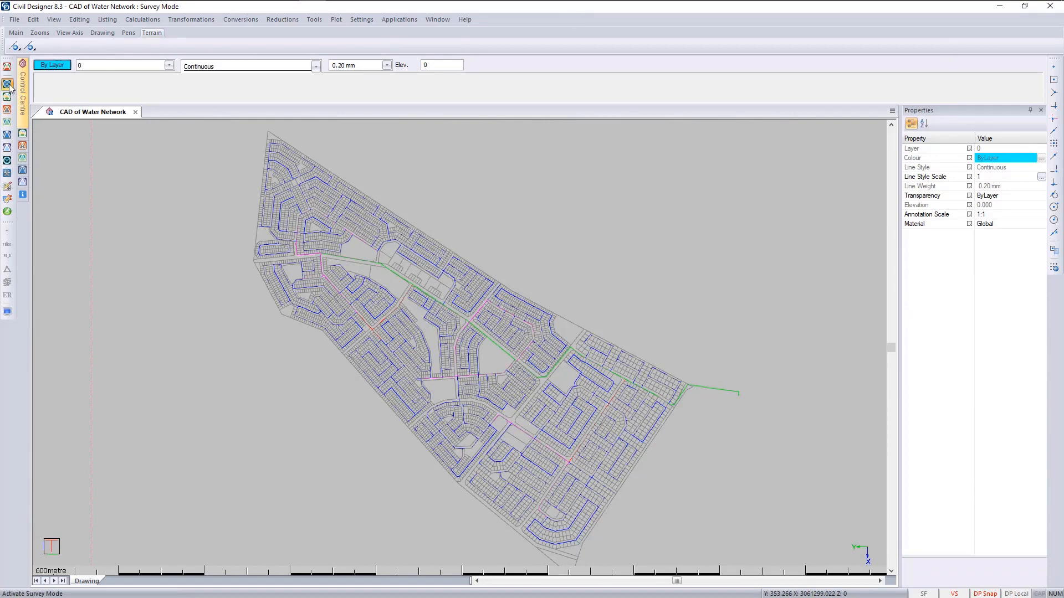
# Step: Attach the Water Retic Demo DTM.dt8 file from the Water Network from CAD Demo folder as the project's terrain
pyautogui.click(16, 20)
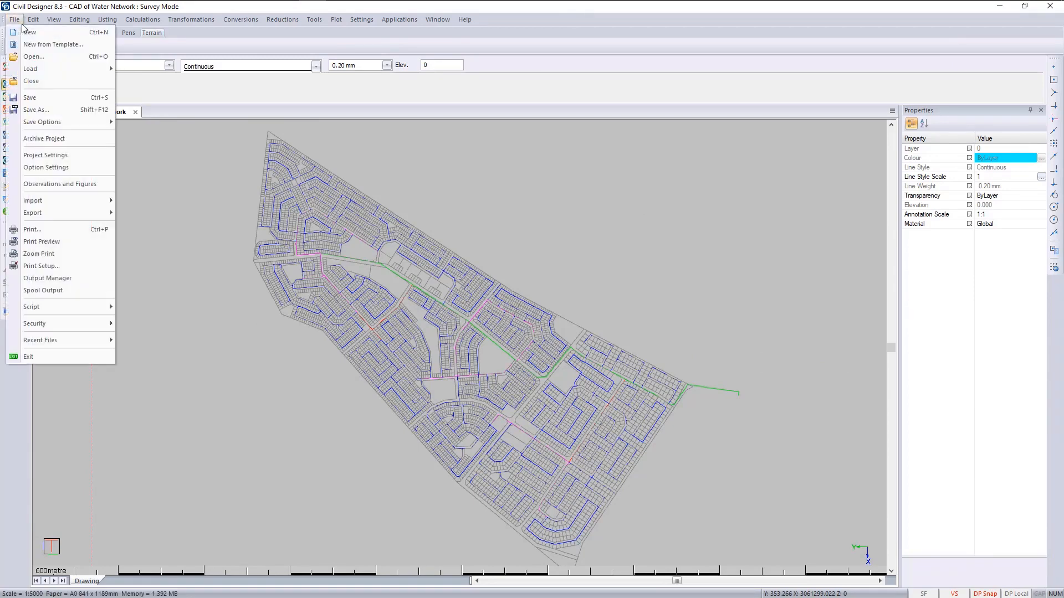
pyautogui.click(83, 160)
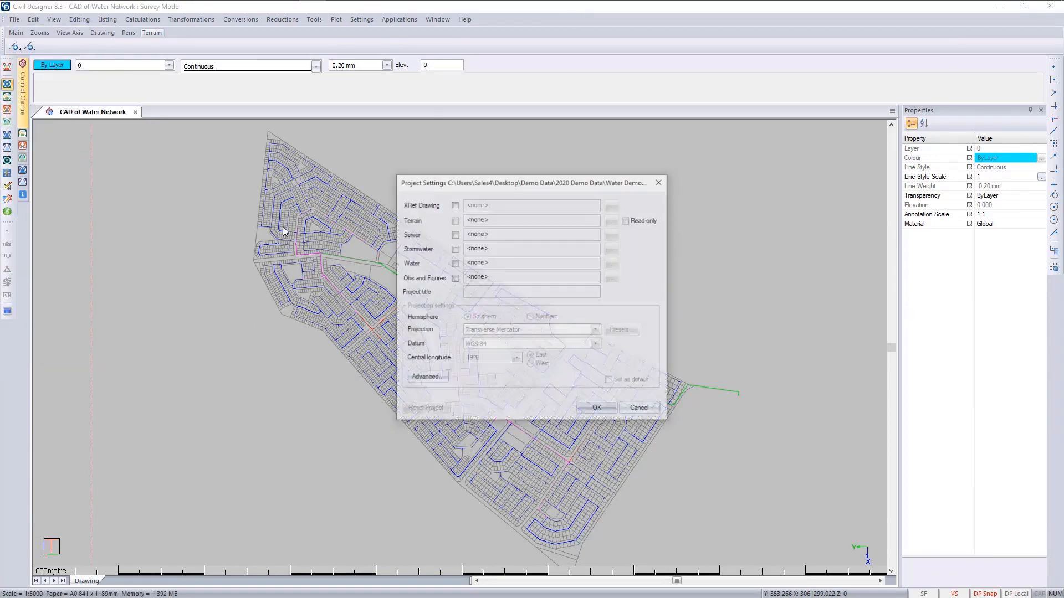
pyautogui.click(454, 221)
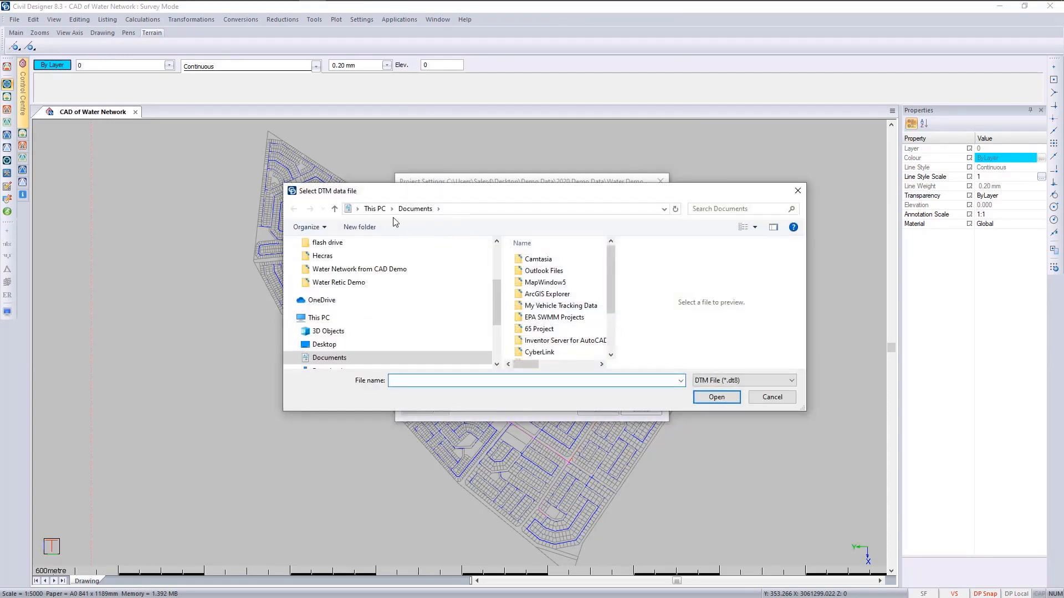
pyautogui.click(325, 344)
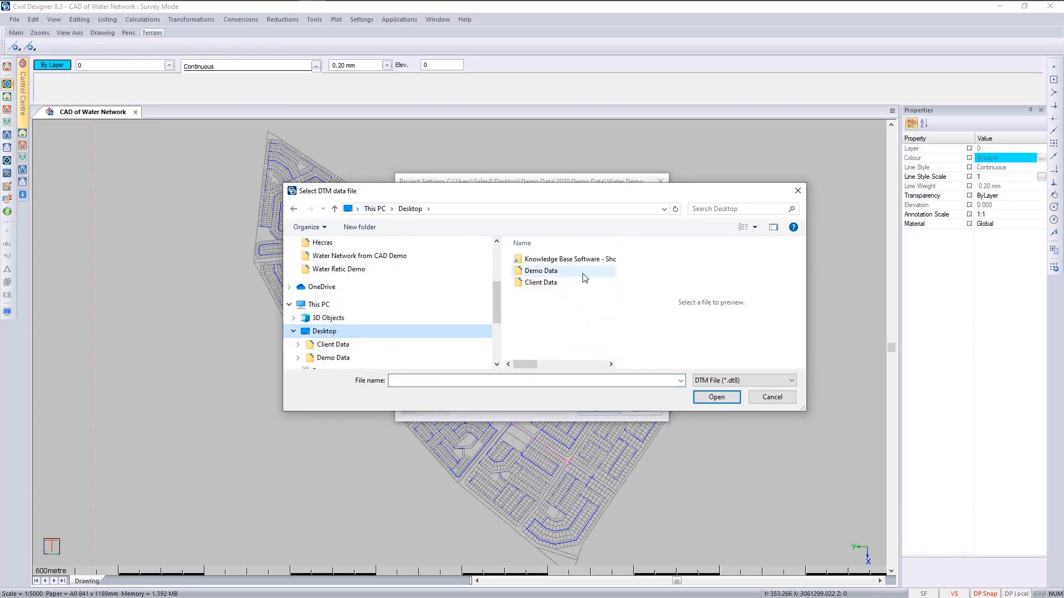
pyautogui.doubleClick(554, 271)
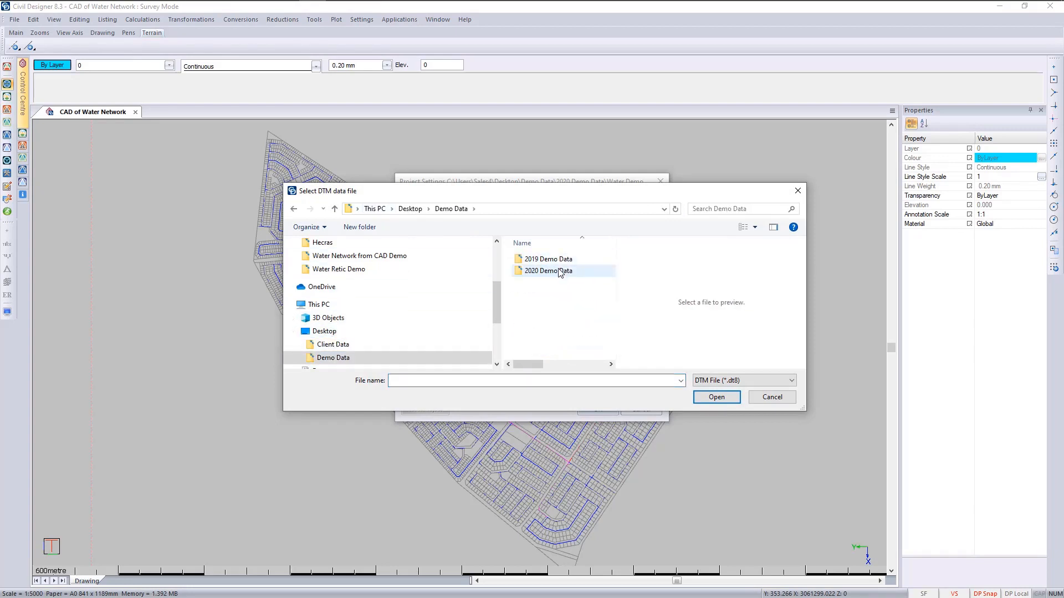
pyautogui.doubleClick(559, 271)
pyautogui.doubleClick(557, 261)
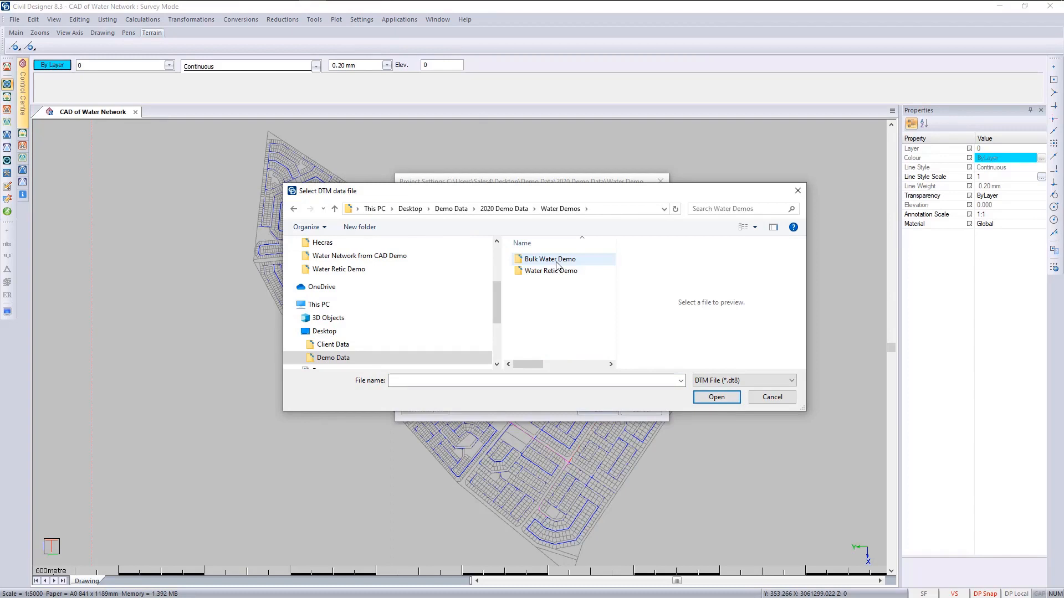
pyautogui.doubleClick(558, 271)
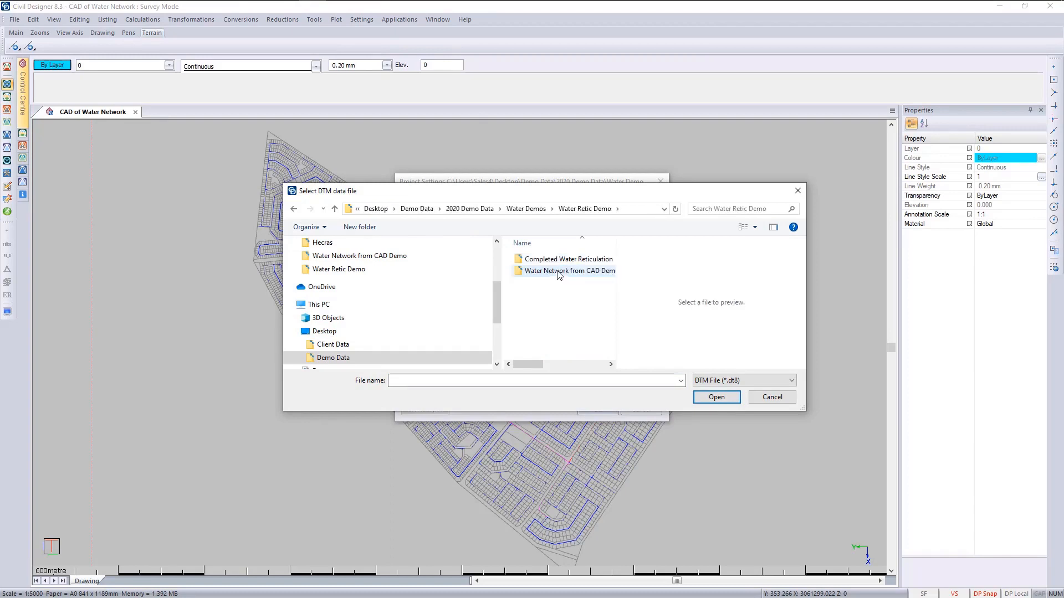
pyautogui.doubleClick(559, 271)
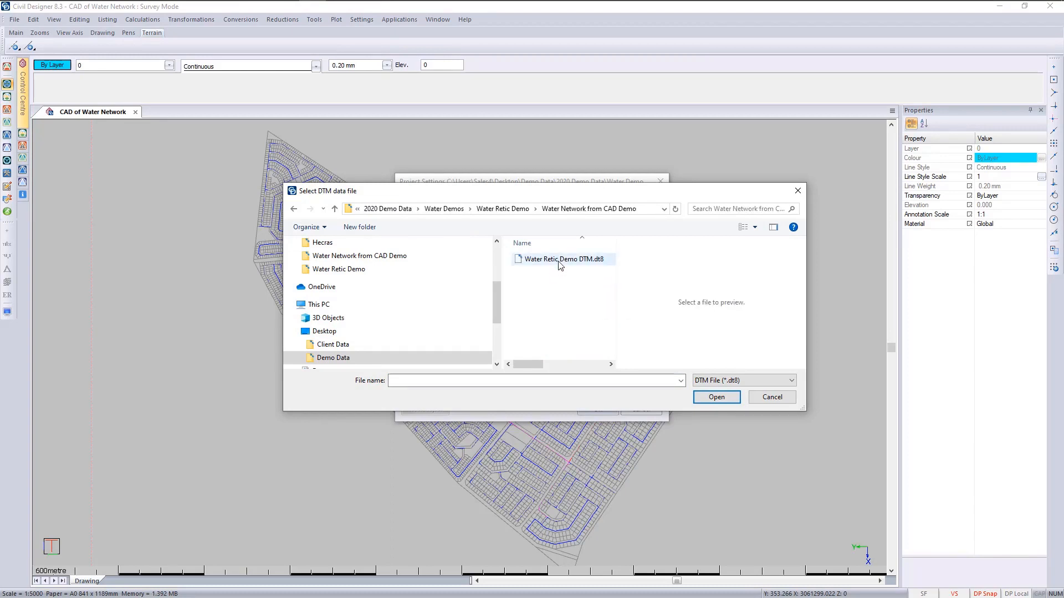
pyautogui.click(562, 261)
pyautogui.click(716, 397)
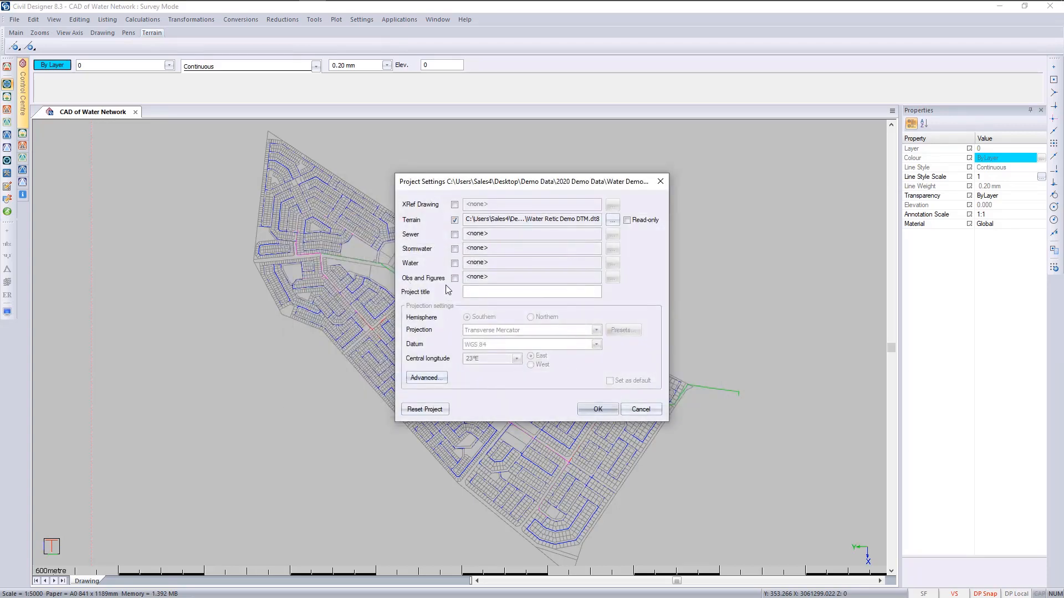
pyautogui.click(597, 410)
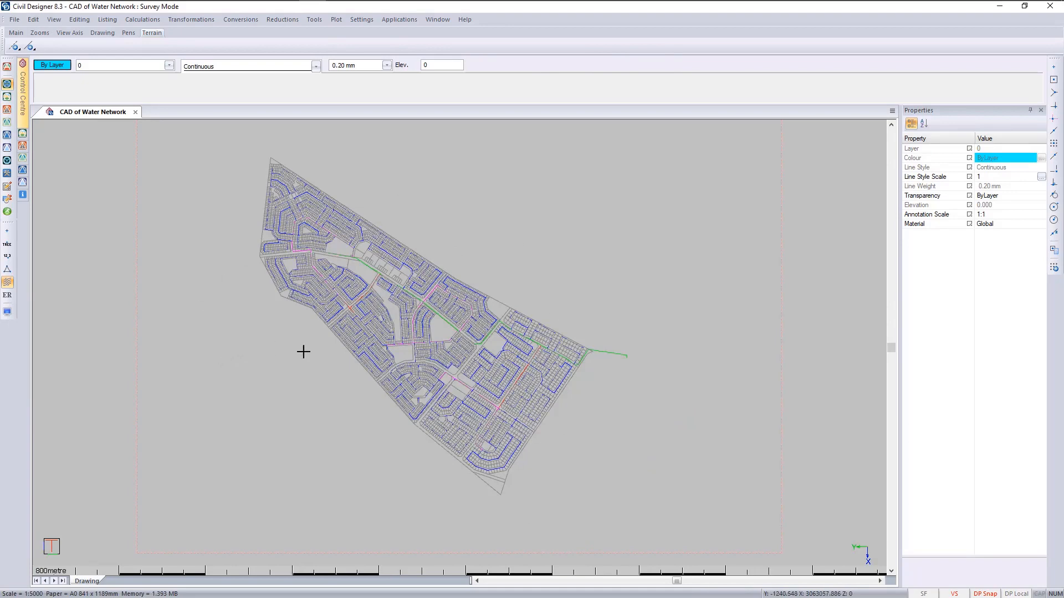
# Step: Examine the drawing's layer names and colours in the layer settings, leaving them unedited
pyautogui.scroll(3, 459, 343)
pyautogui.scroll(2, 459, 342)
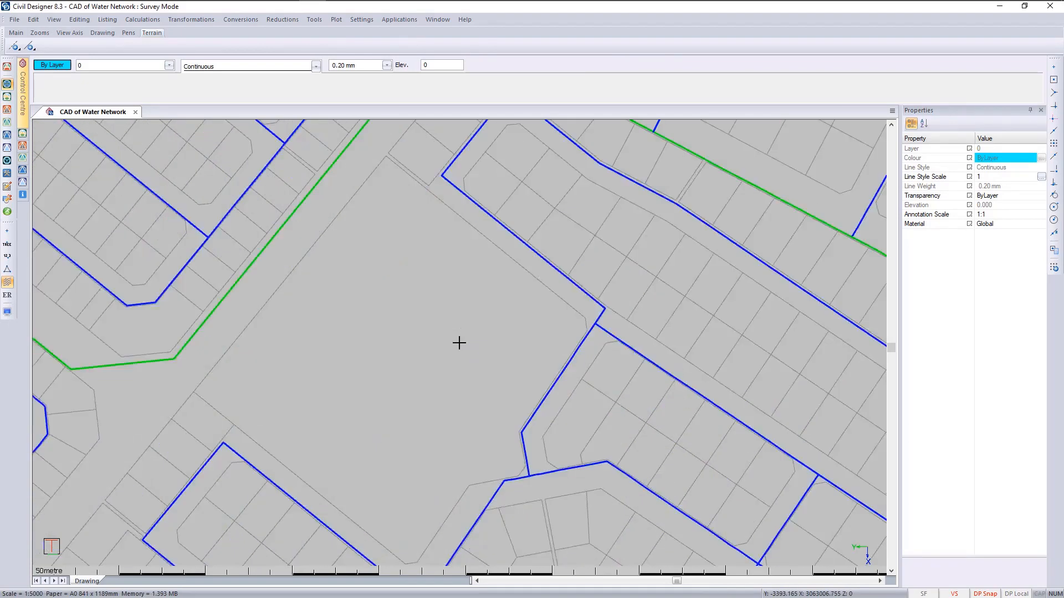
pyautogui.scroll(1, 444, 387)
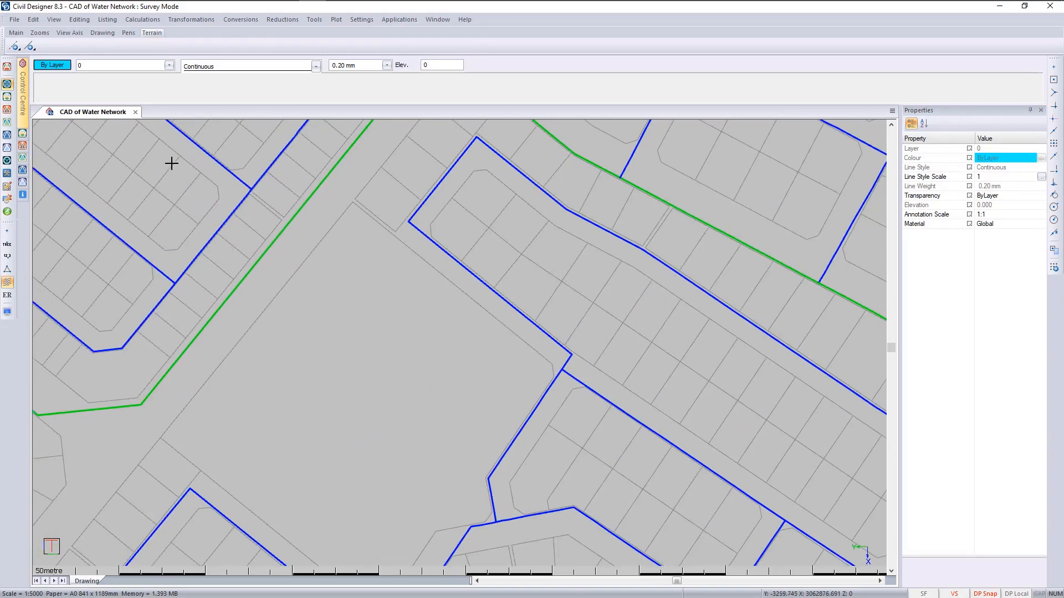
pyautogui.click(128, 67)
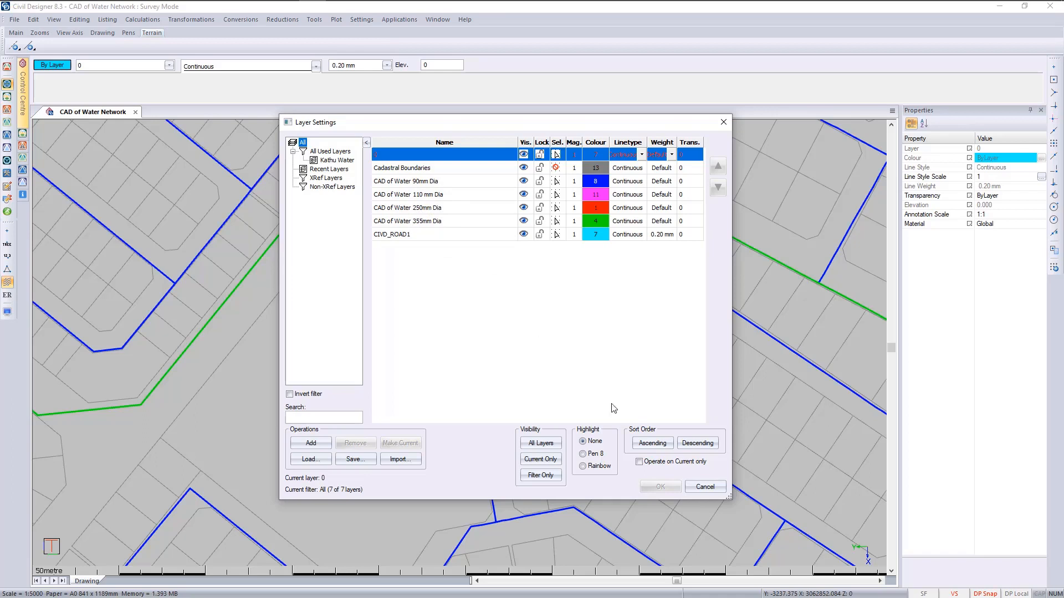
pyautogui.click(705, 486)
# Step: Check which layers a green pipe polyline and a magenta pipe polyline are assigned to
pyautogui.scroll(-2, 472, 302)
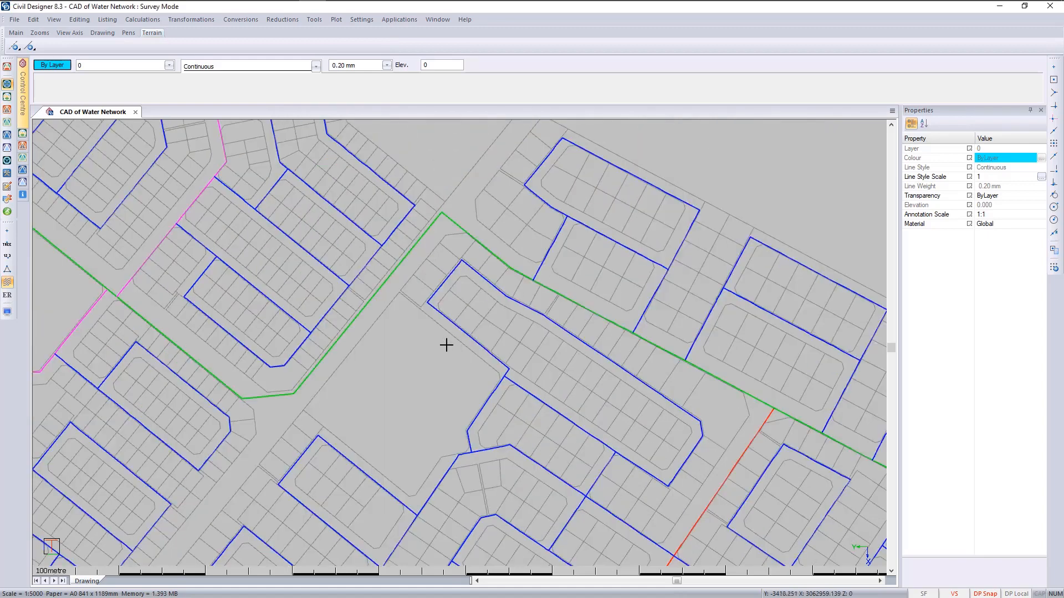
pyautogui.click(379, 293)
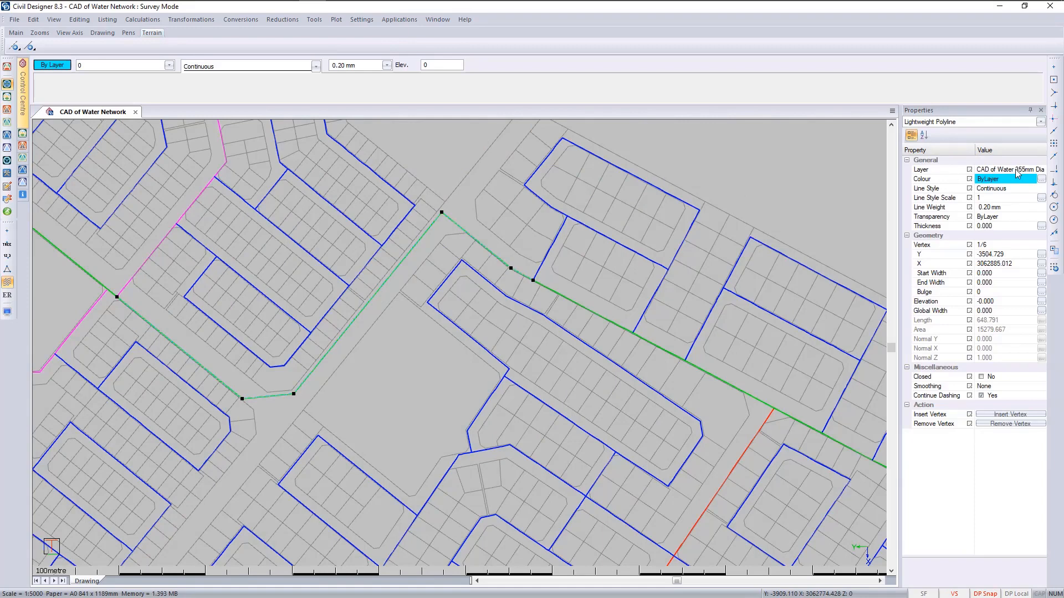
pyautogui.scroll(-1, 341, 386)
pyautogui.moveTo(459, 339); pyautogui.dragTo(604, 325, button='middle')
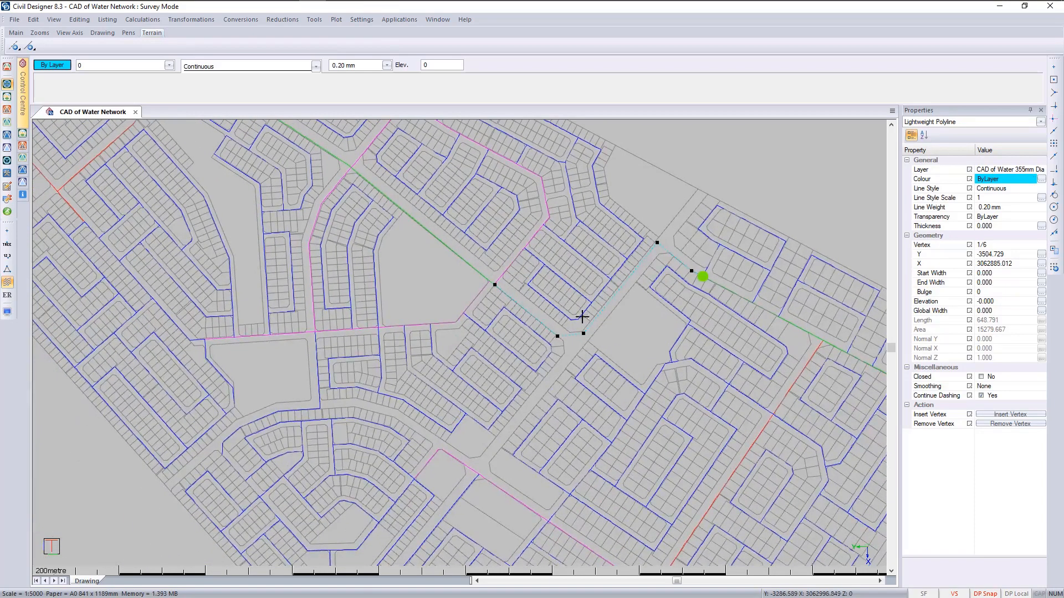
pyautogui.press('Escape')
pyautogui.click(442, 323)
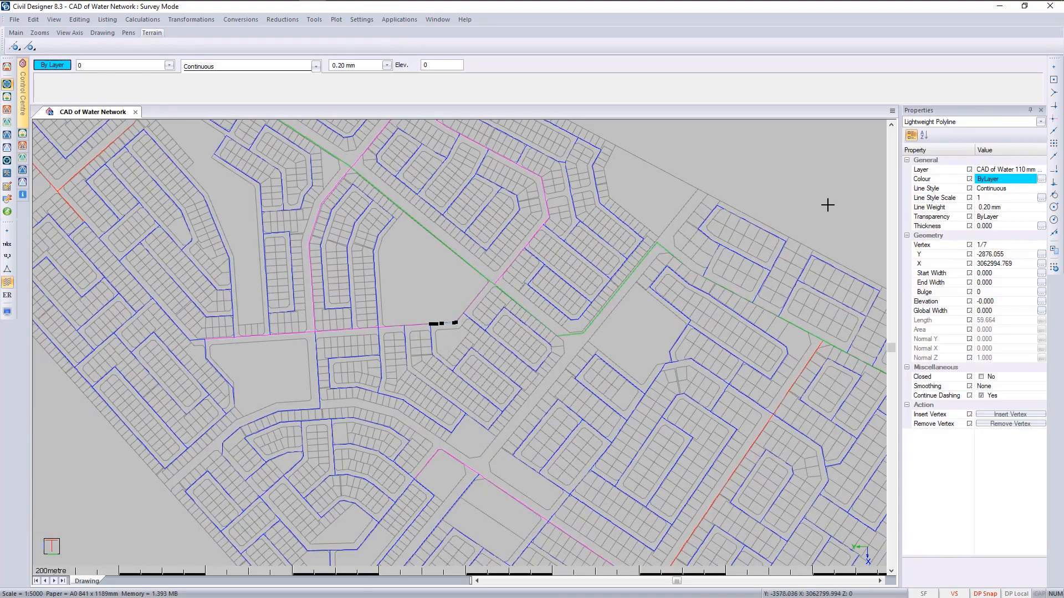
pyautogui.press('Escape')
# Step: Check which layer the red pipe polyline branching off the green main is assigned to
pyautogui.moveTo(397, 250); pyautogui.dragTo(530, 408, button='middle')
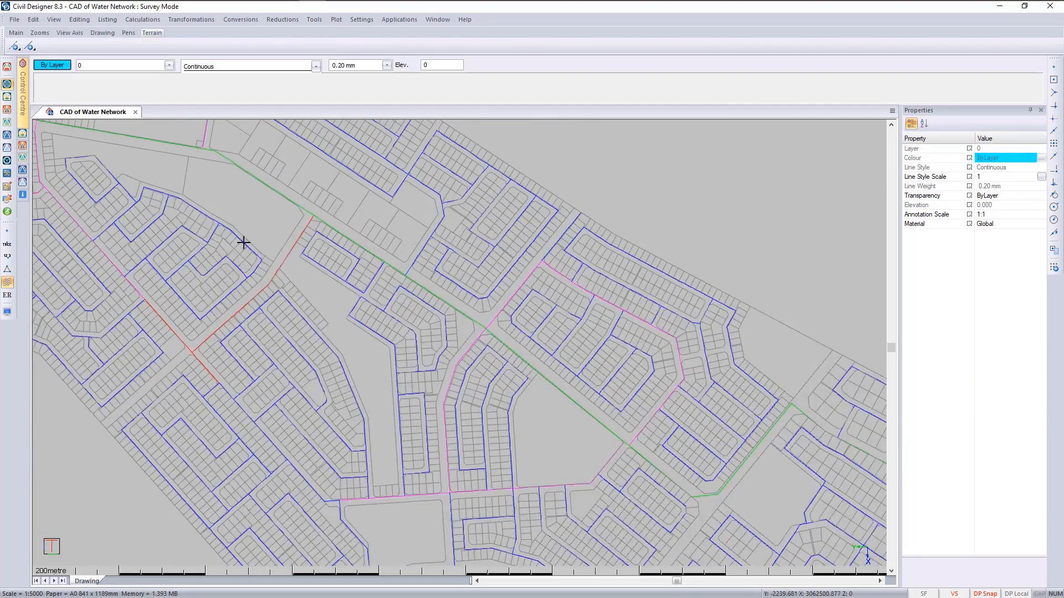
pyautogui.scroll(3, 289, 251)
pyautogui.click(460, 344)
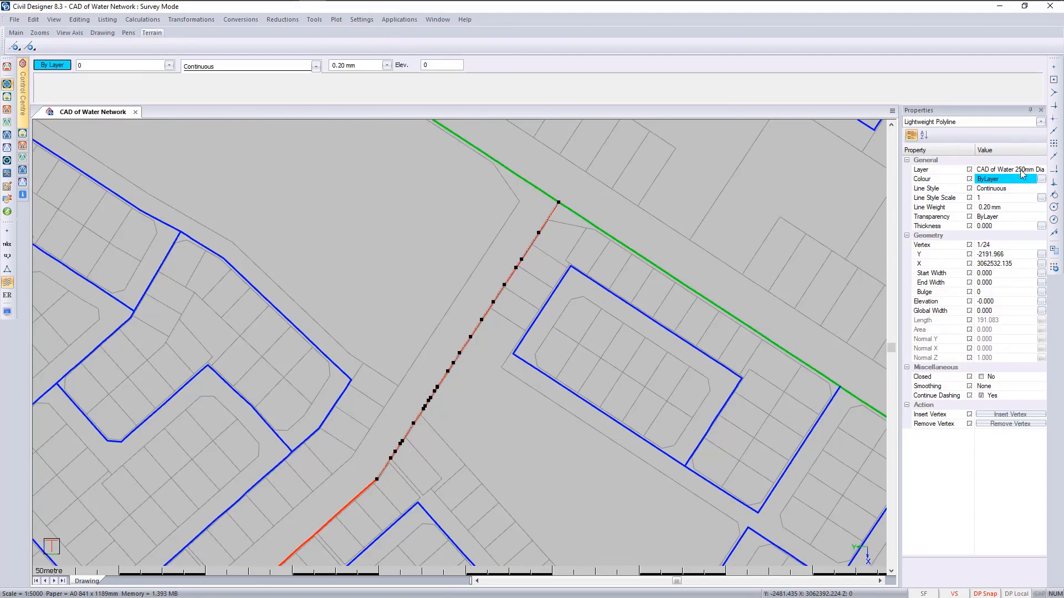
pyautogui.press('Escape')
# Step: Examine the vertices of the green main polyline that runs around the corner beside the open block
pyautogui.scroll(-2, 560, 318)
pyautogui.moveTo(535, 405); pyautogui.dragTo(383, 282, button='middle')
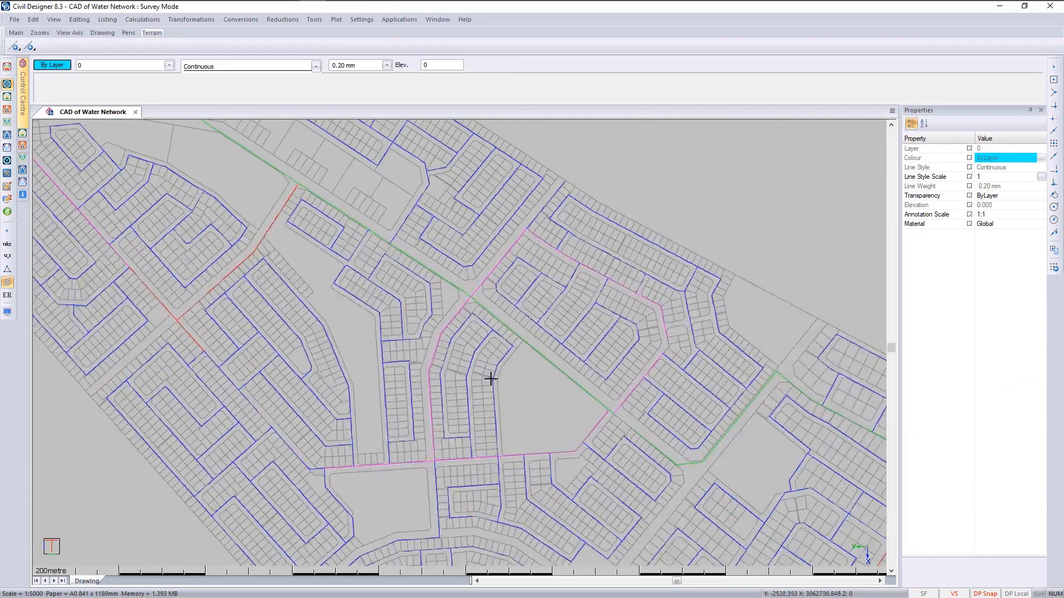
pyautogui.moveTo(538, 413); pyautogui.dragTo(416, 326, button='middle')
pyautogui.moveTo(563, 373); pyautogui.dragTo(418, 354, button='middle')
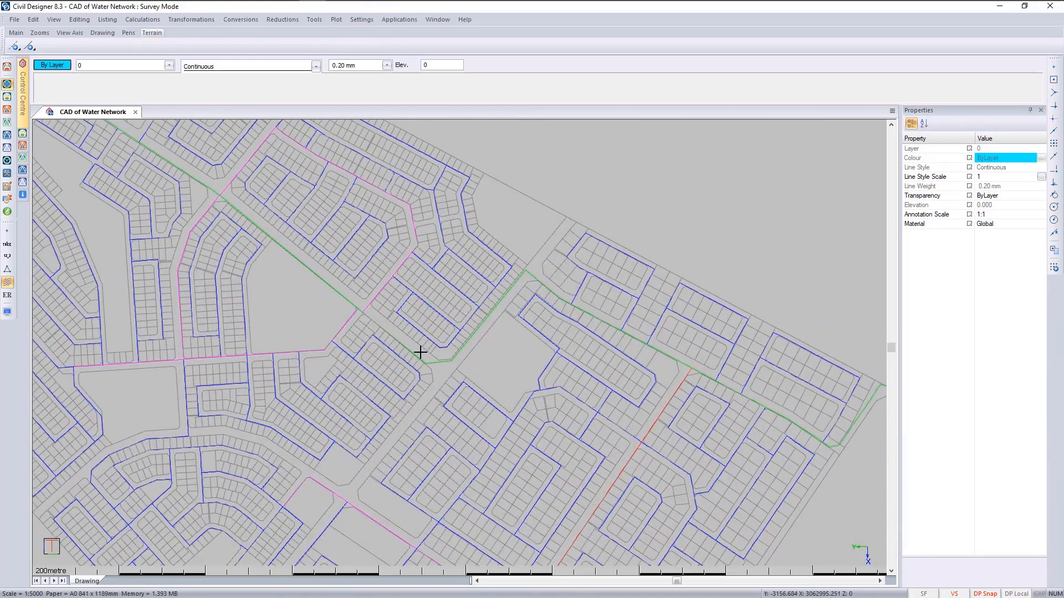
pyautogui.scroll(4, 454, 360)
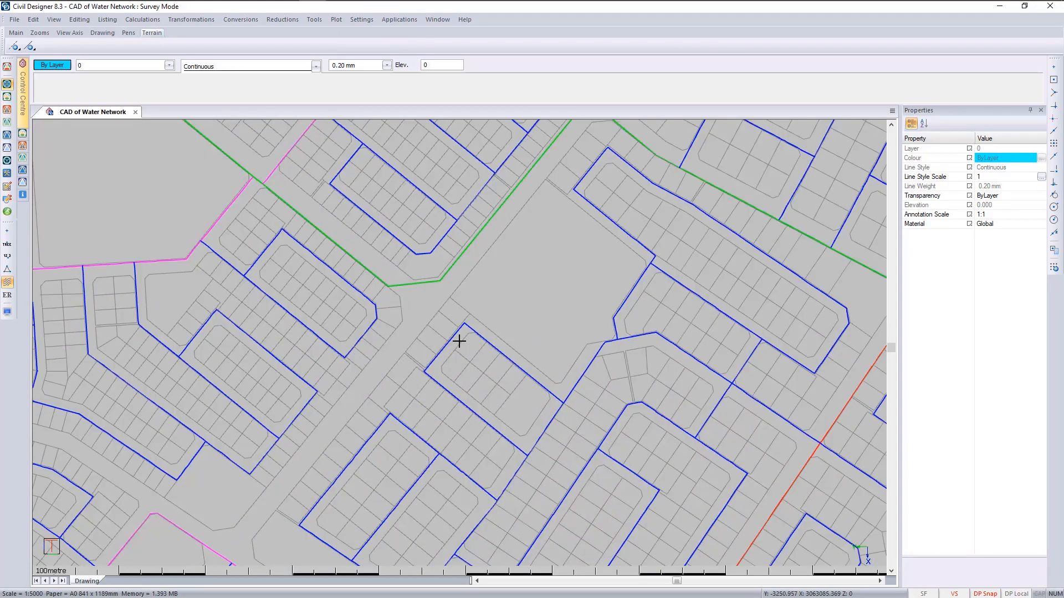
pyautogui.moveTo(499, 299)
pyautogui.mouseDown(button='middle')
pyautogui.moveTo(366, 355)
pyautogui.moveTo(309, 363)
pyautogui.mouseUp(button='middle')
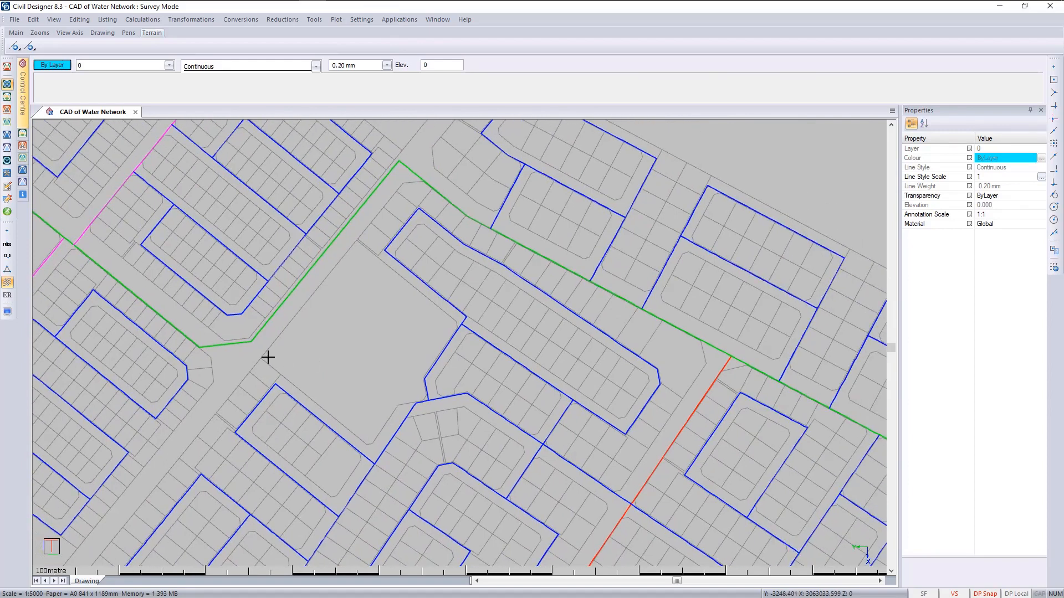
pyautogui.click(238, 343)
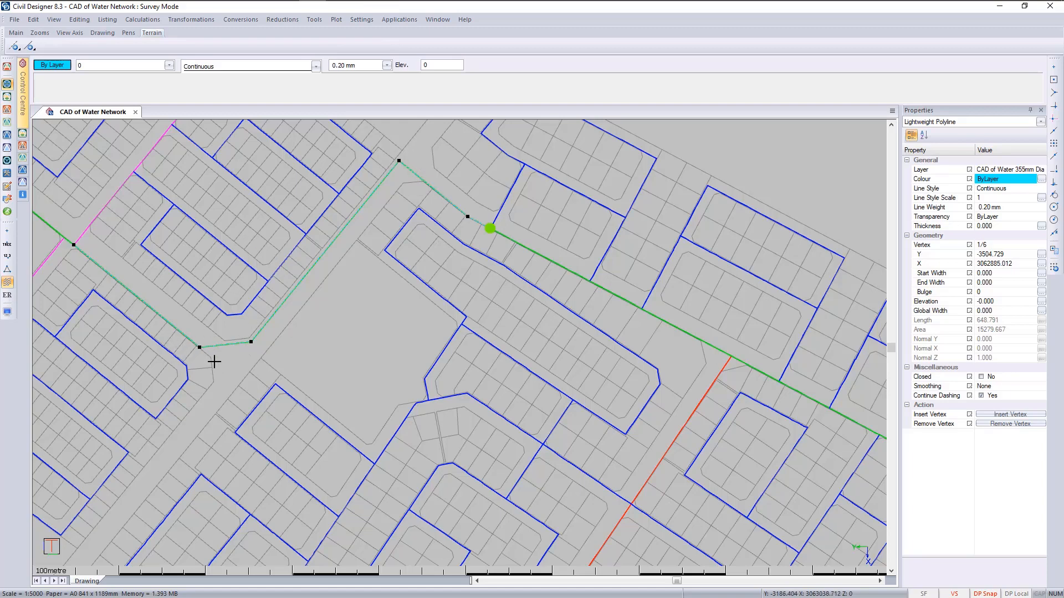
pyautogui.moveTo(306, 369); pyautogui.dragTo(424, 350, button='middle')
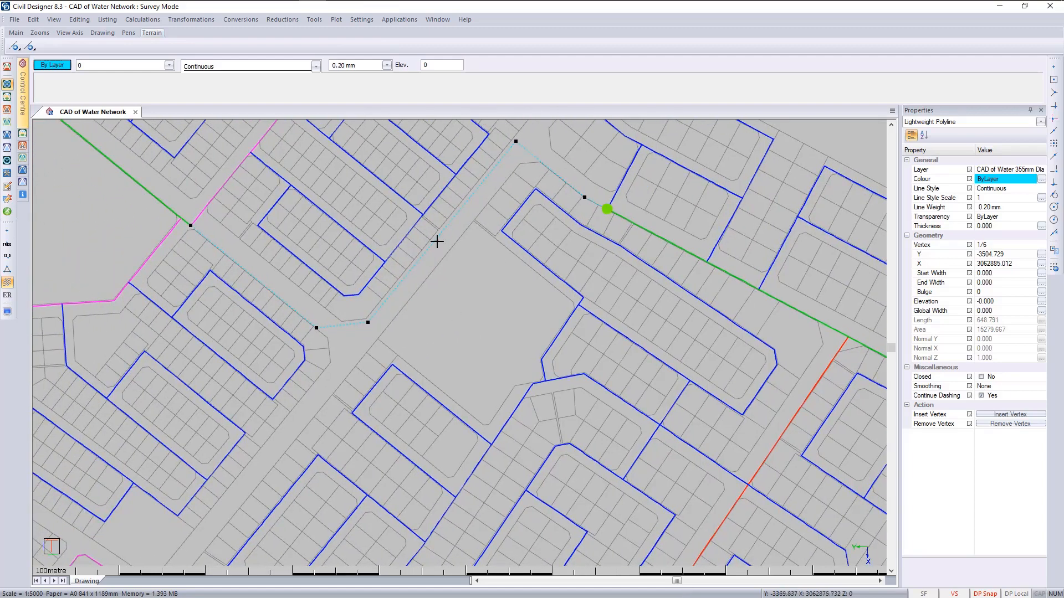
pyautogui.press('Escape')
# Step: Select the blue pipe lines around the small block beside the open area and examine their entity type and properties
pyautogui.moveTo(423, 351); pyautogui.dragTo(426, 316, button='middle')
pyautogui.click(451, 317)
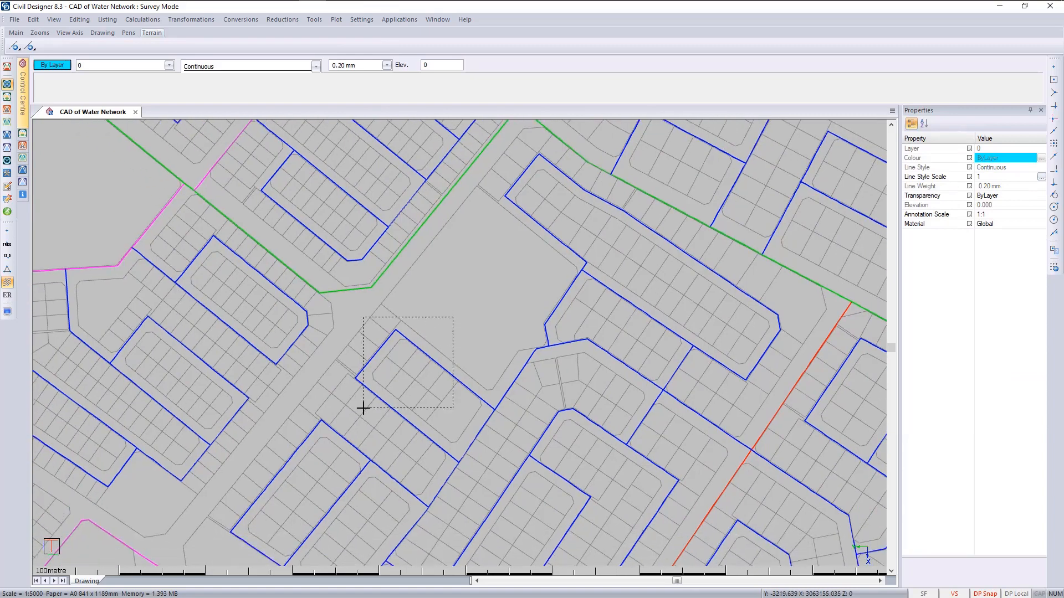
pyautogui.click(360, 411)
pyautogui.press('Escape')
pyautogui.click(430, 373)
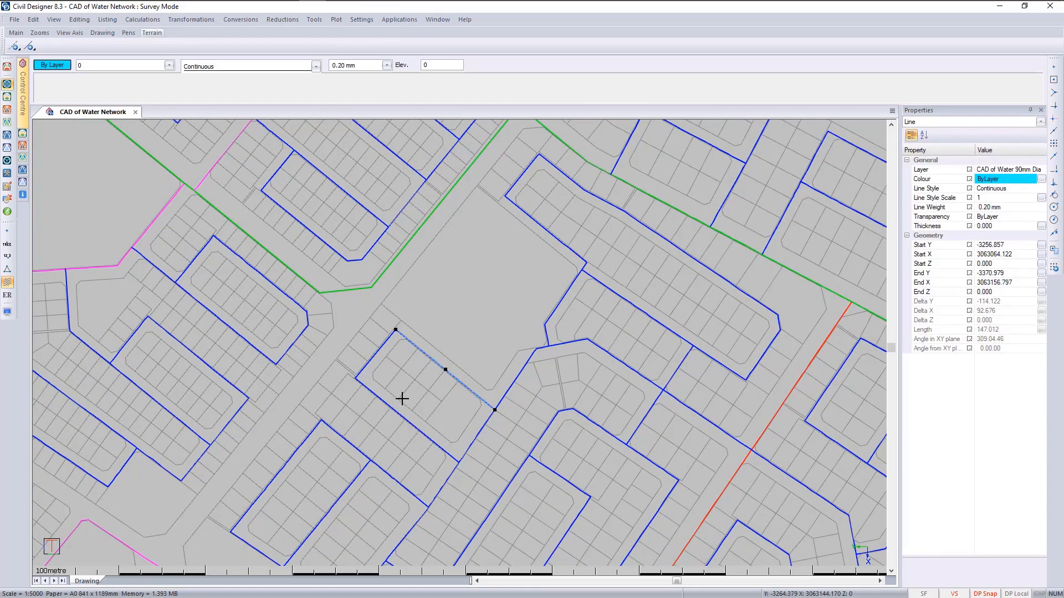
pyautogui.click(383, 419)
pyautogui.click(391, 366)
pyautogui.click(356, 351)
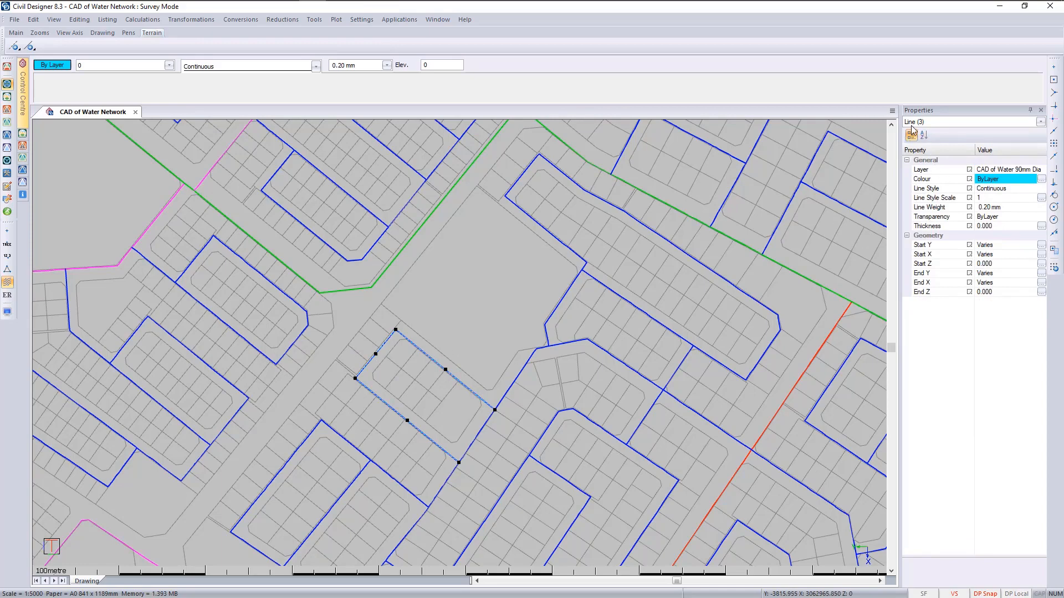
pyautogui.press('Escape')
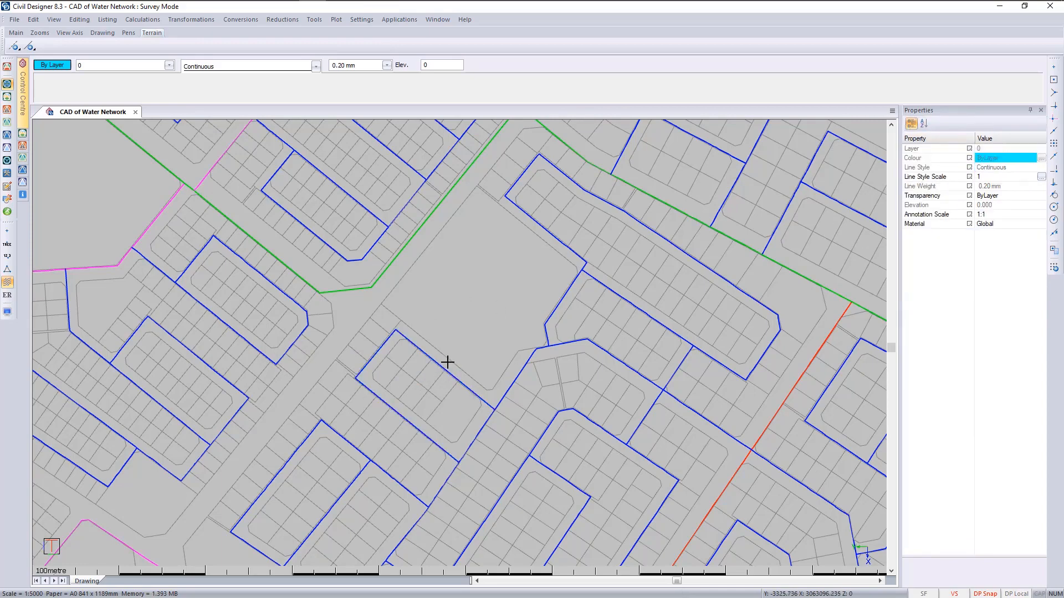
pyautogui.click(444, 368)
pyautogui.click(381, 346)
pyautogui.scroll(5, 390, 335)
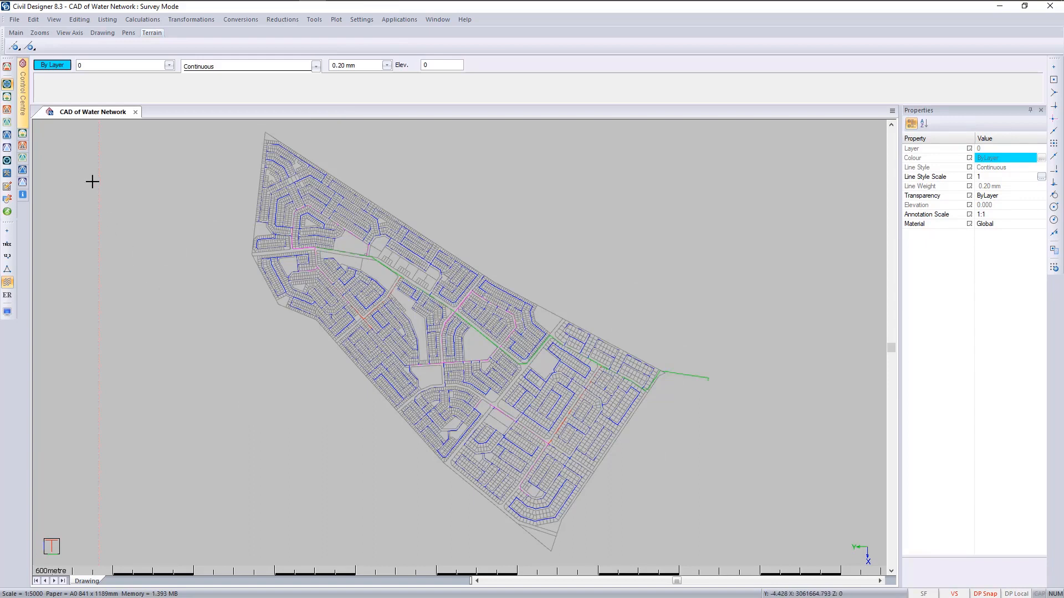
# Step: Switch to Water mode and add a newly created water data file named Water Database to the project
pyautogui.click(6, 148)
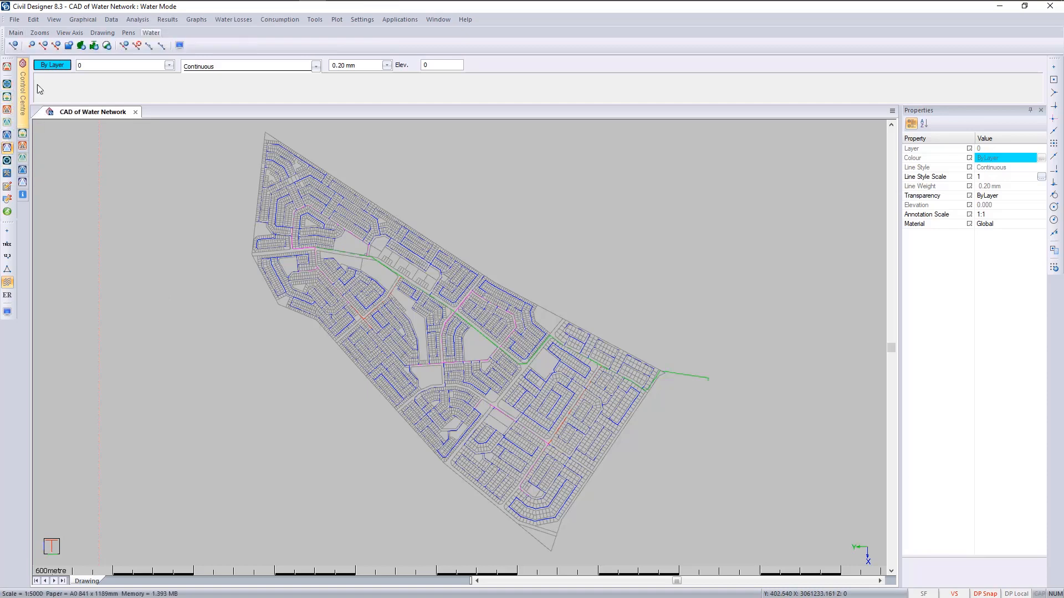
pyautogui.click(14, 19)
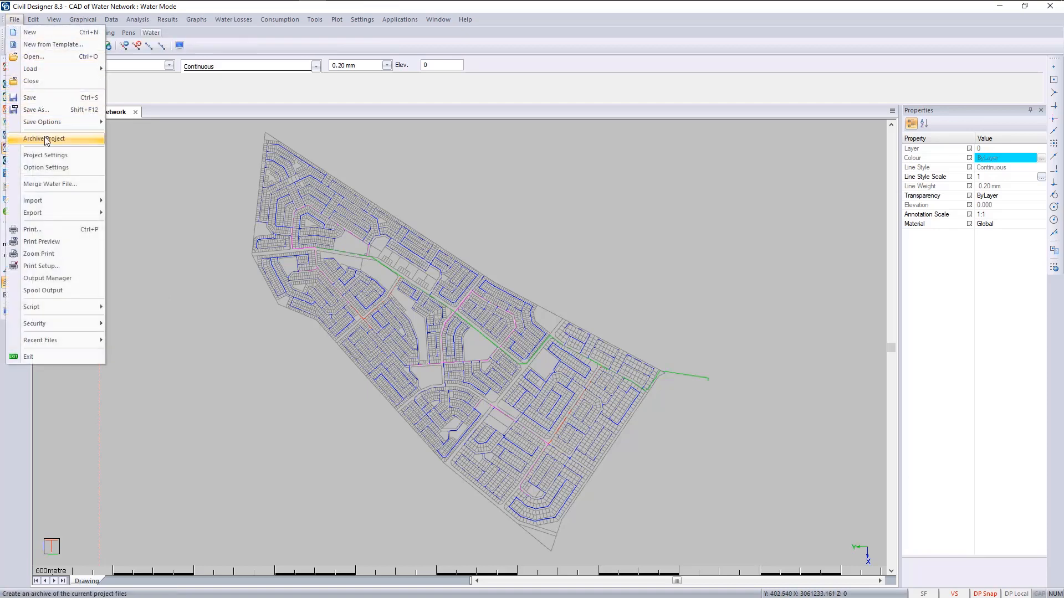
pyautogui.click(62, 157)
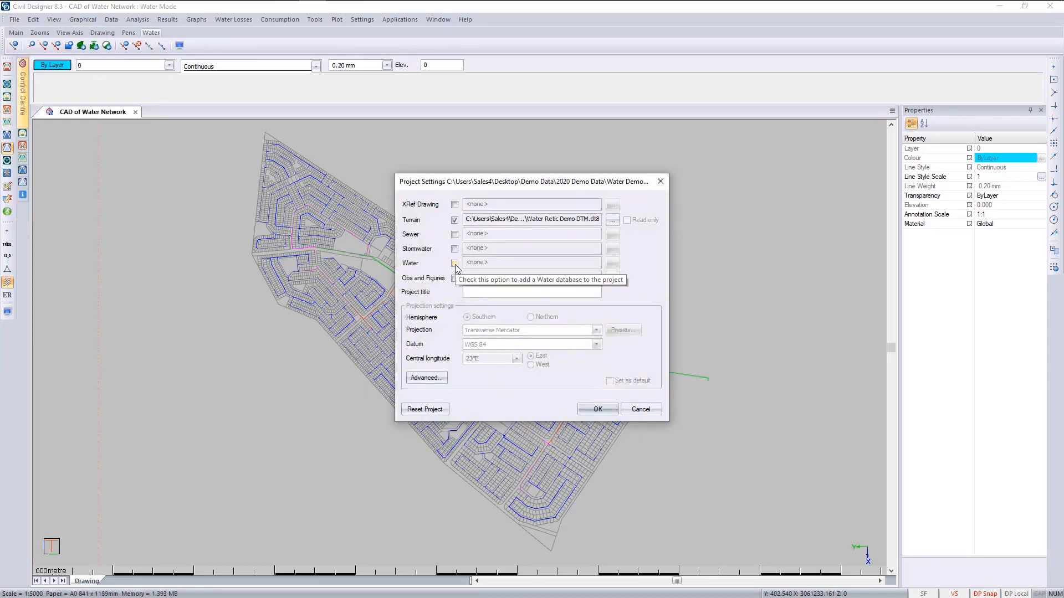
pyautogui.click(454, 264)
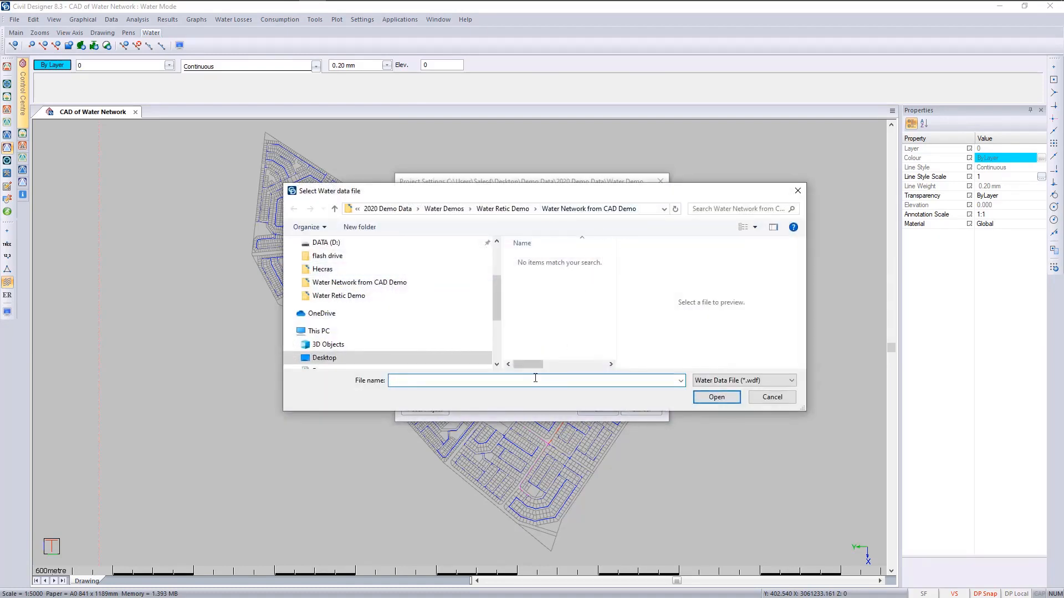
pyautogui.write('Wate')
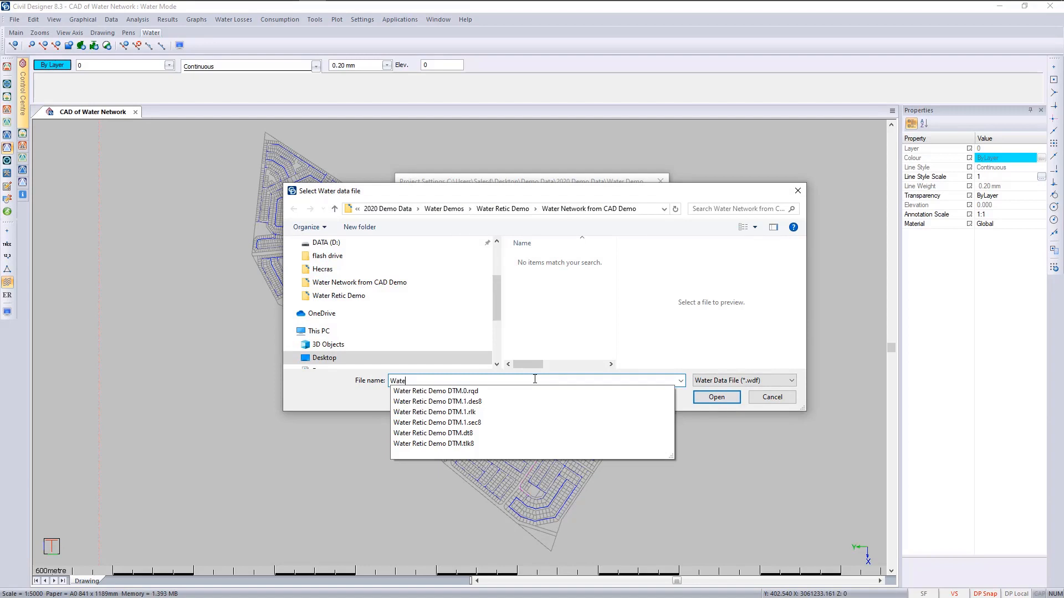
pyautogui.write('r Database')
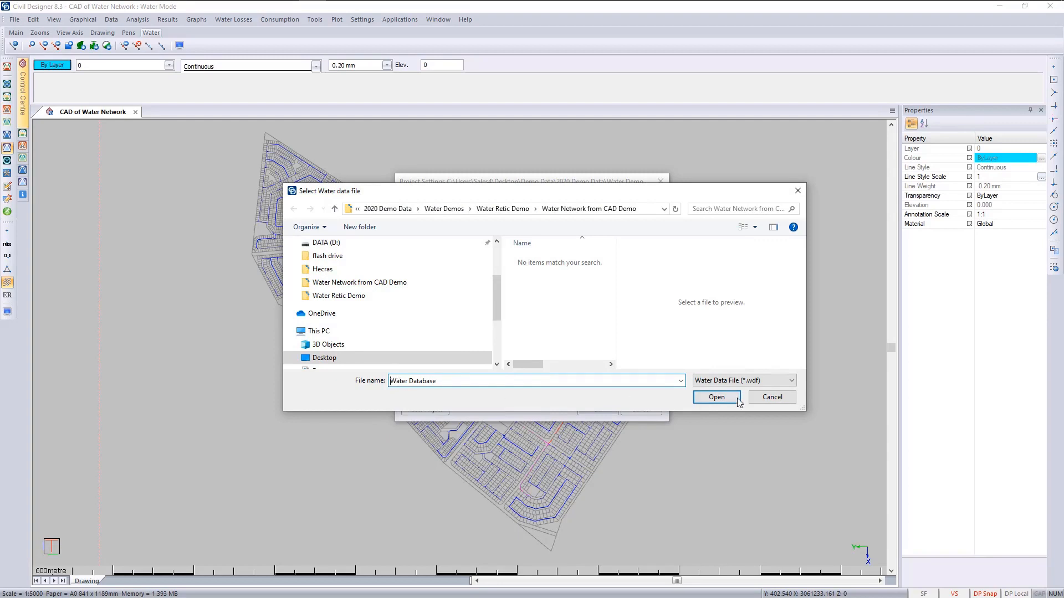
pyautogui.click(721, 398)
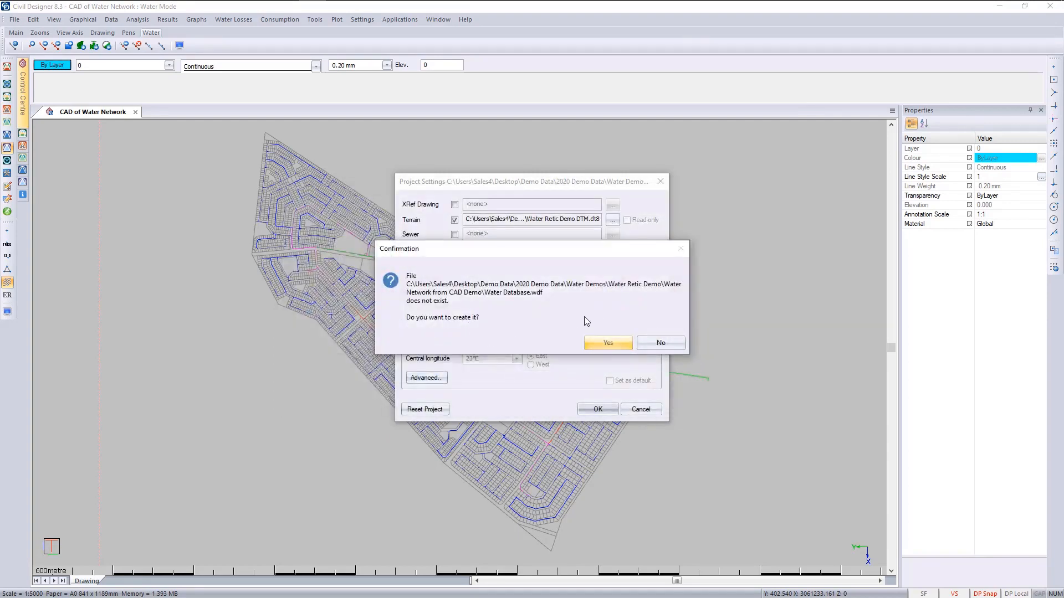
pyautogui.click(606, 344)
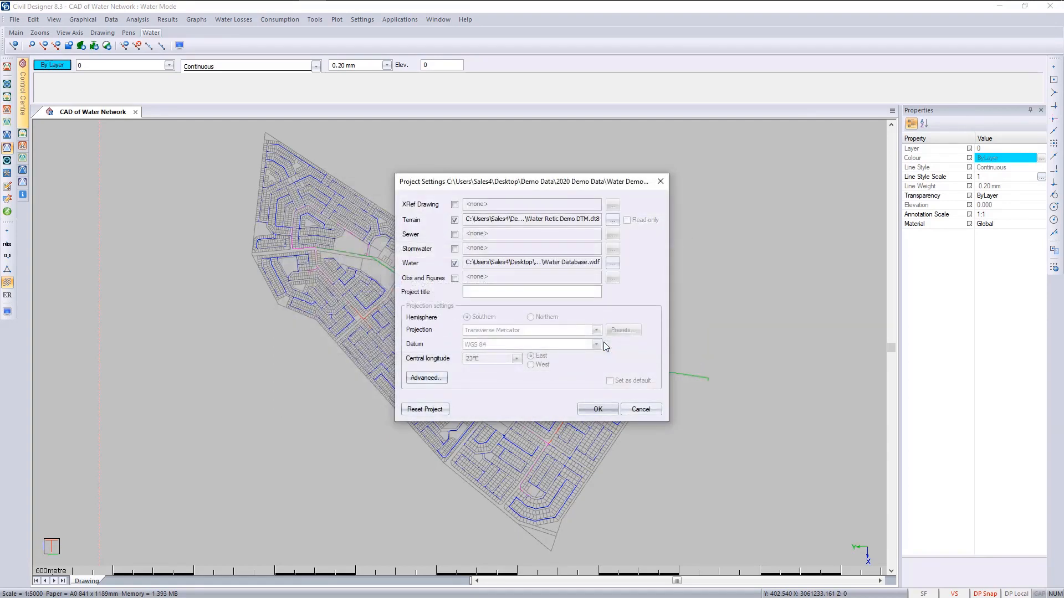
pyautogui.click(597, 410)
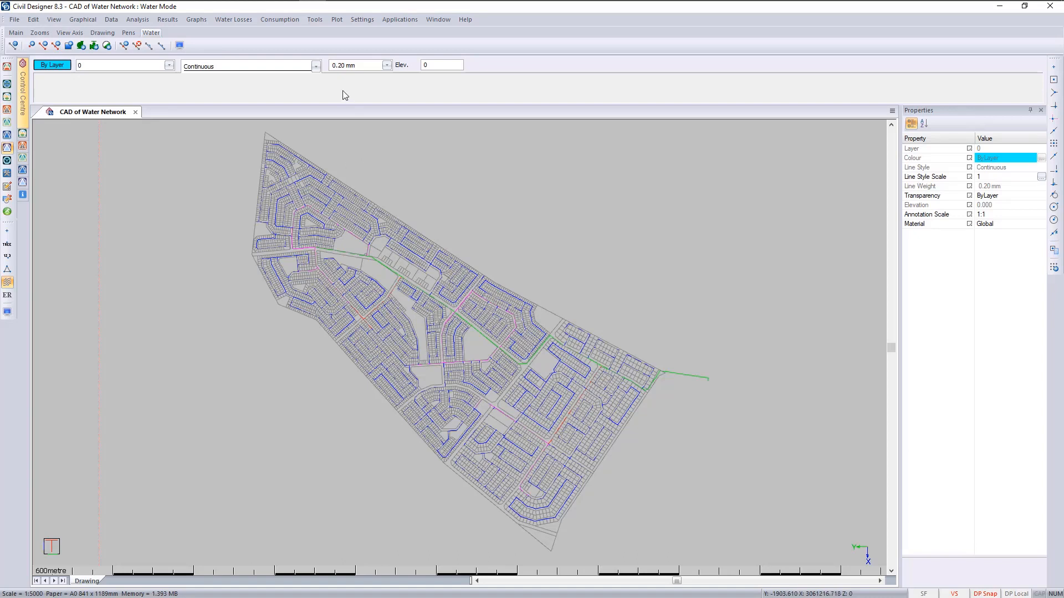
# Step: Review the pipe defaults, including material, pressure class, nominal diameter and cover, without changing them
pyautogui.click(365, 21)
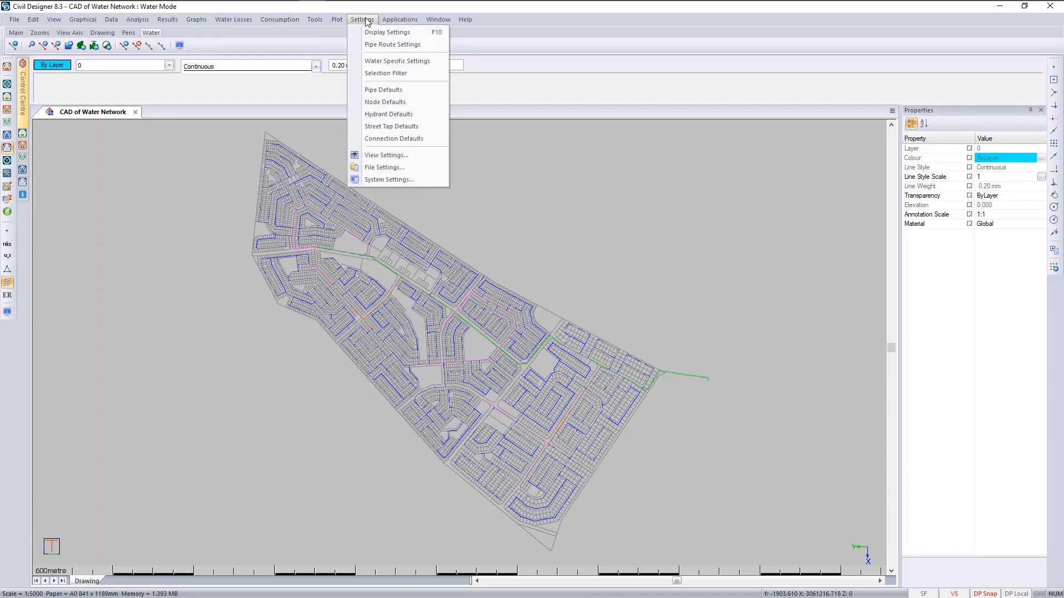
pyautogui.click(377, 90)
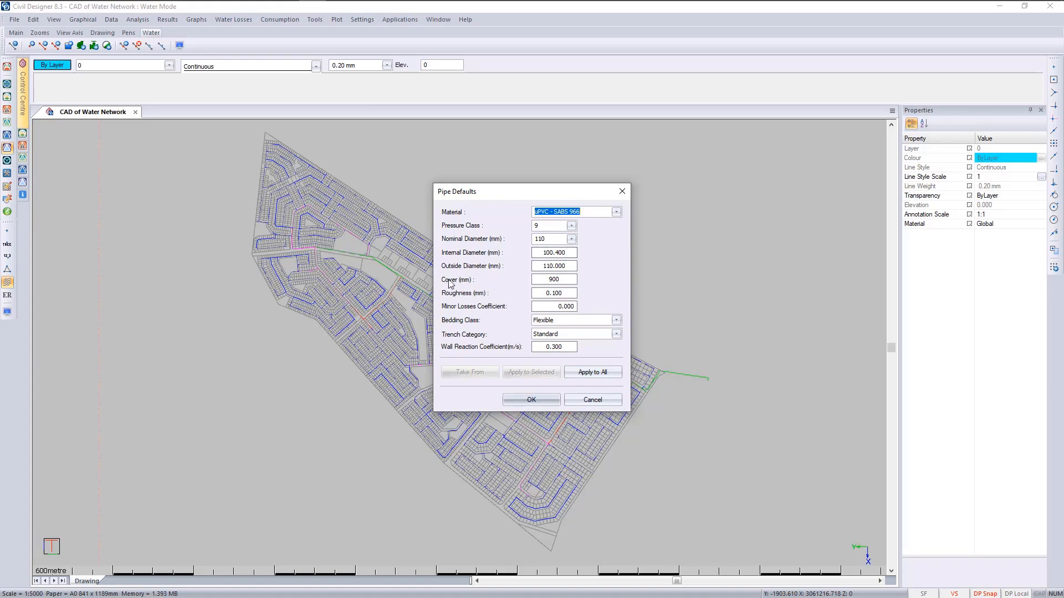
pyautogui.moveTo(563, 280); pyautogui.dragTo(518, 284)
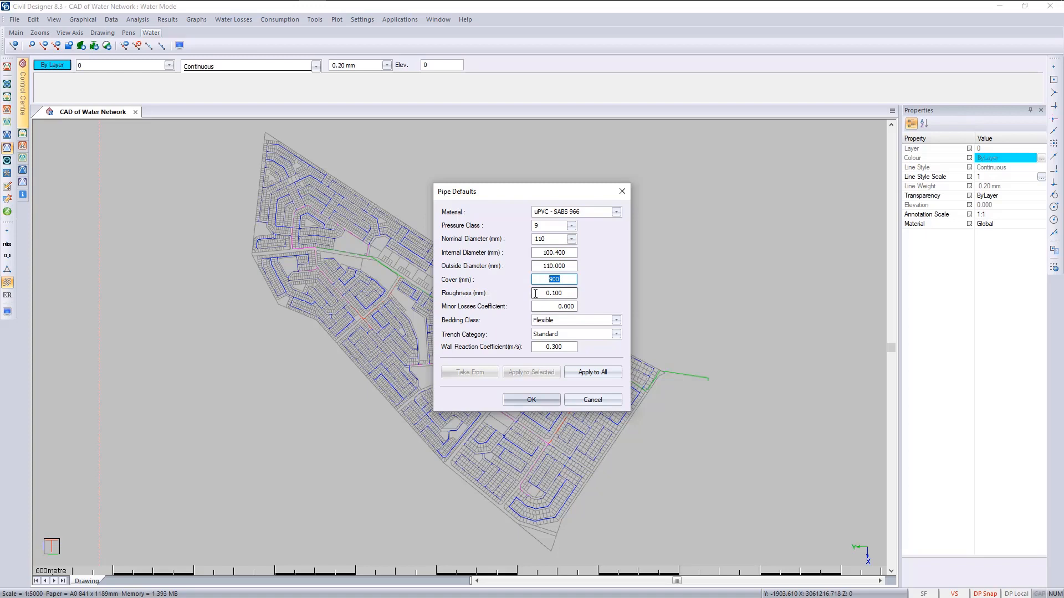
pyautogui.click(594, 400)
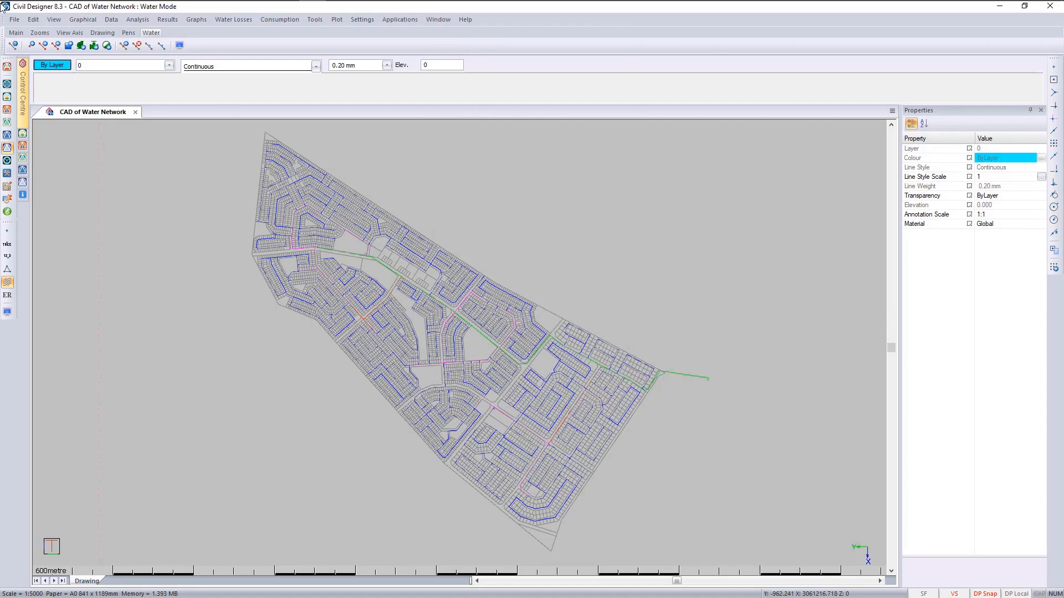
# Step: Start an import that converts the drawing entities into water network elements
pyautogui.click(15, 20)
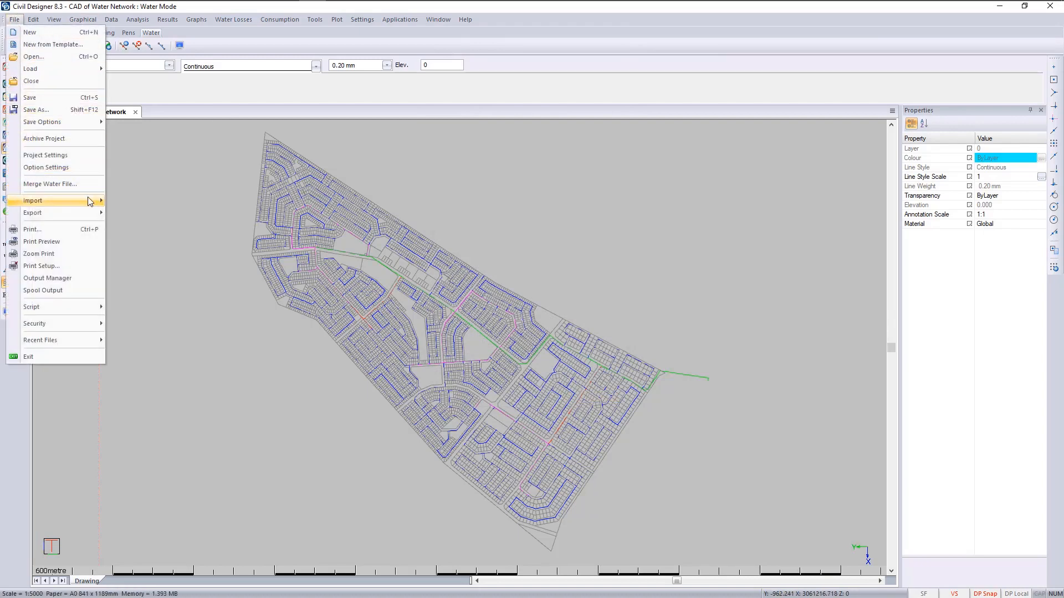
pyautogui.moveTo(113, 208)
pyautogui.click(167, 218)
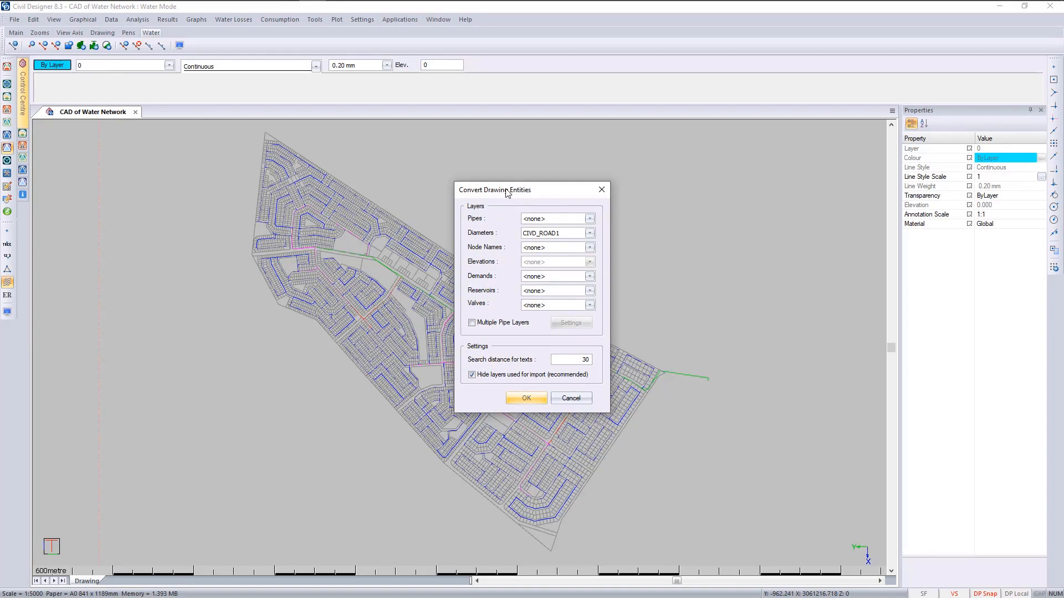
# Step: Try CAD of Water 90mm Dia as the single pipe layer and reset the choice to none
pyautogui.click(589, 219)
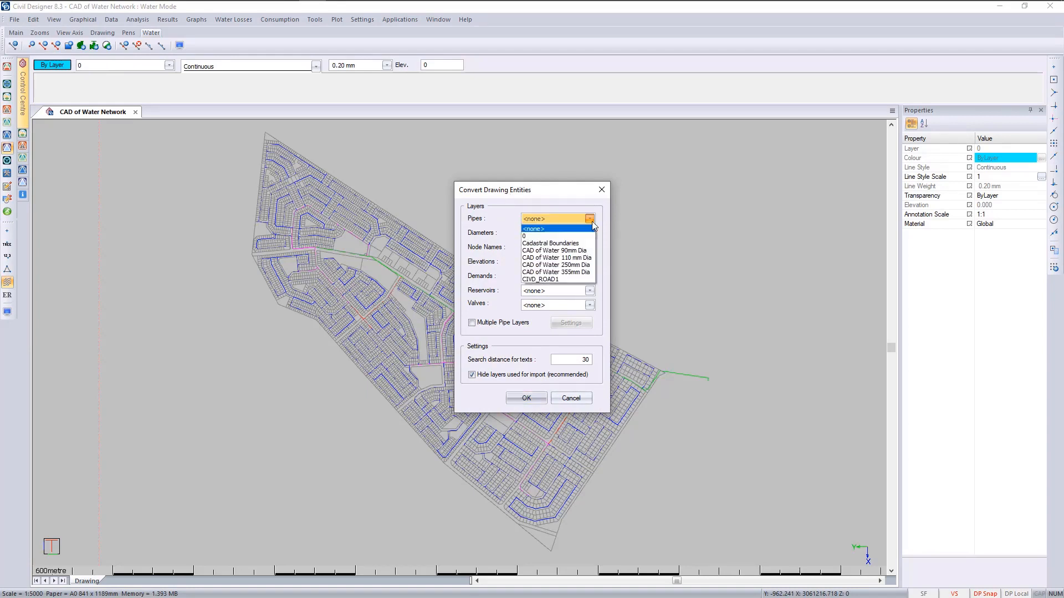
pyautogui.click(579, 251)
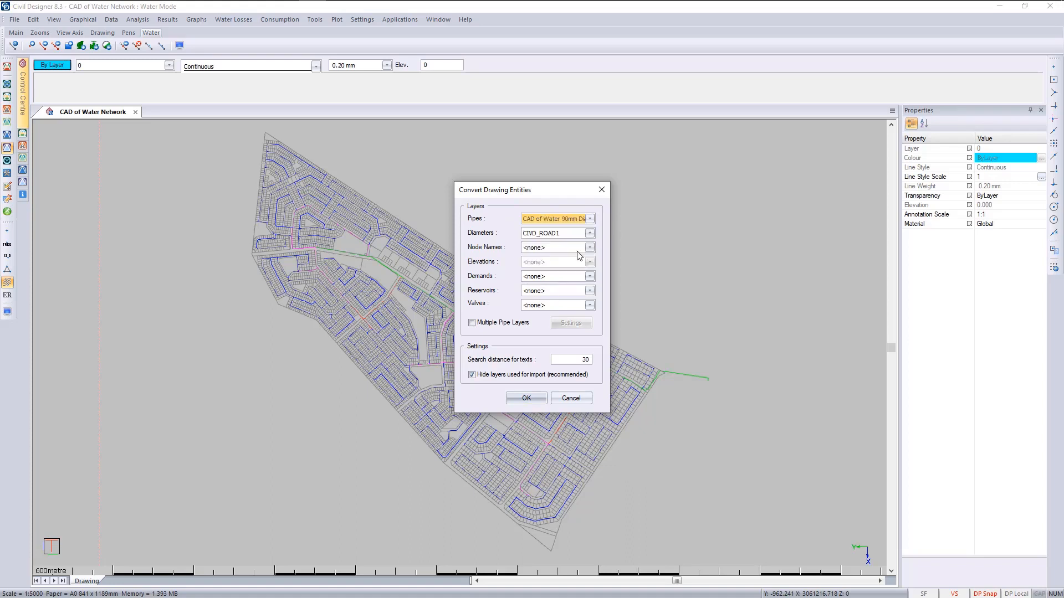
pyautogui.click(590, 219)
pyautogui.click(546, 234)
# Step: Enable multiple pipe layers for the conversion and open the pipe layer settings
pyautogui.click(472, 323)
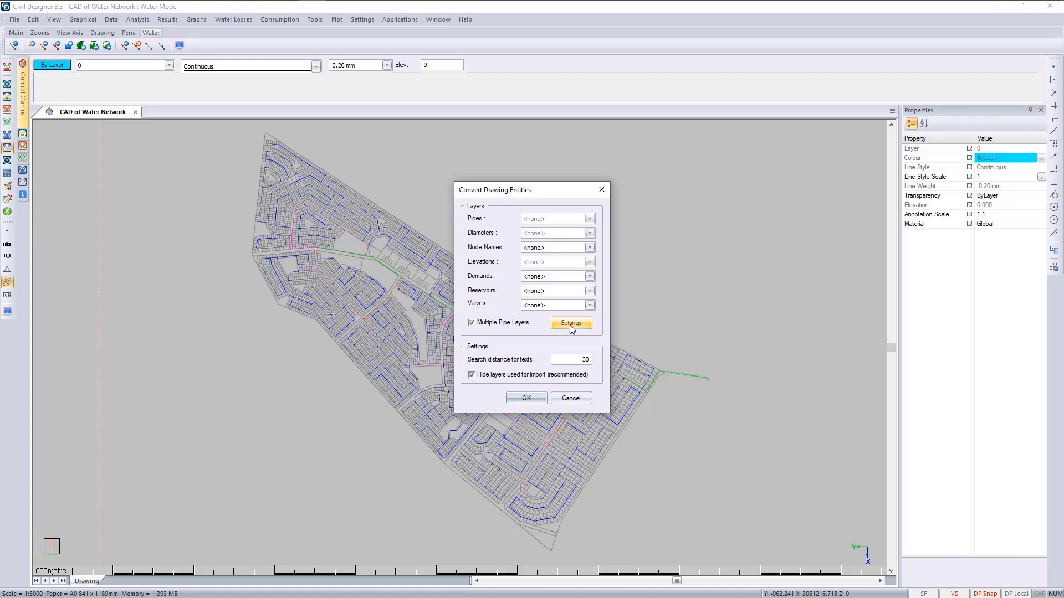
pyautogui.click(570, 327)
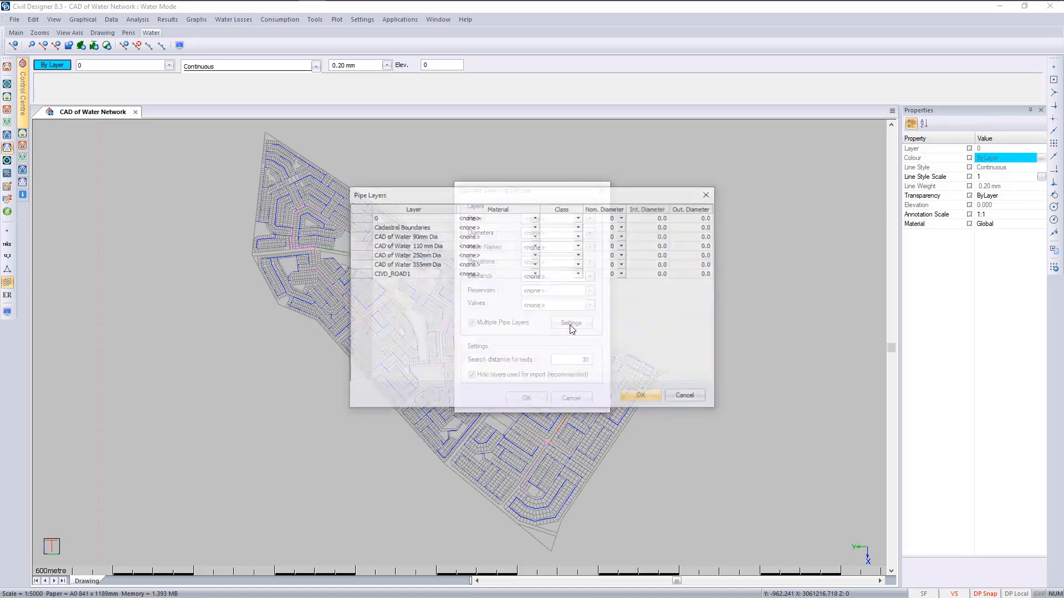
pyautogui.click(390, 240)
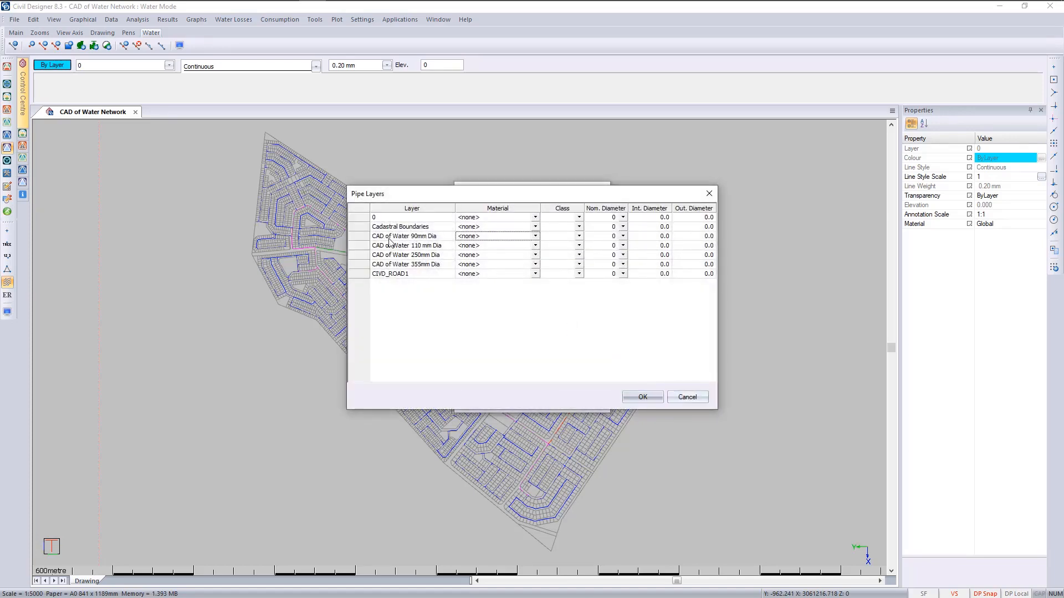
# Step: Assign the material uPVC - SABS 966 to the CAD of Water 90mm Dia and 110 mm Dia layers
pyautogui.click(536, 246)
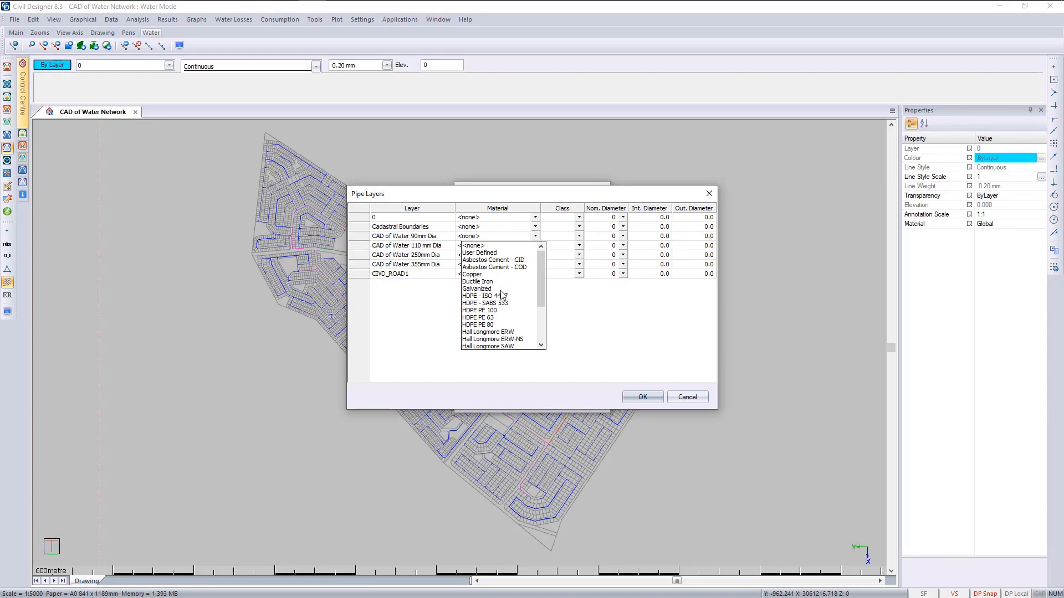
pyautogui.scroll(-3, 504, 301)
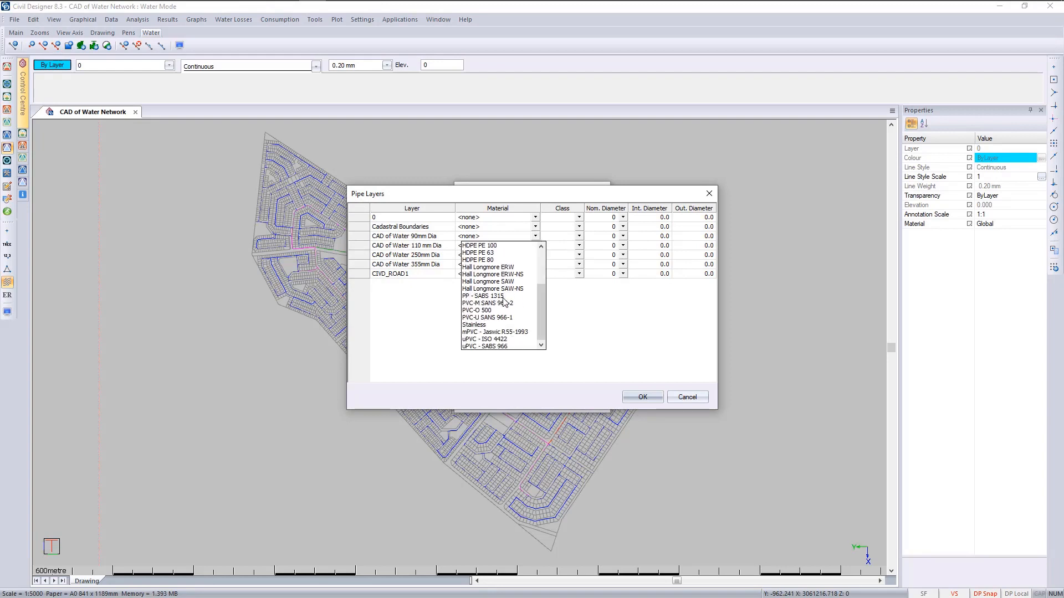
pyautogui.click(493, 346)
pyautogui.click(535, 245)
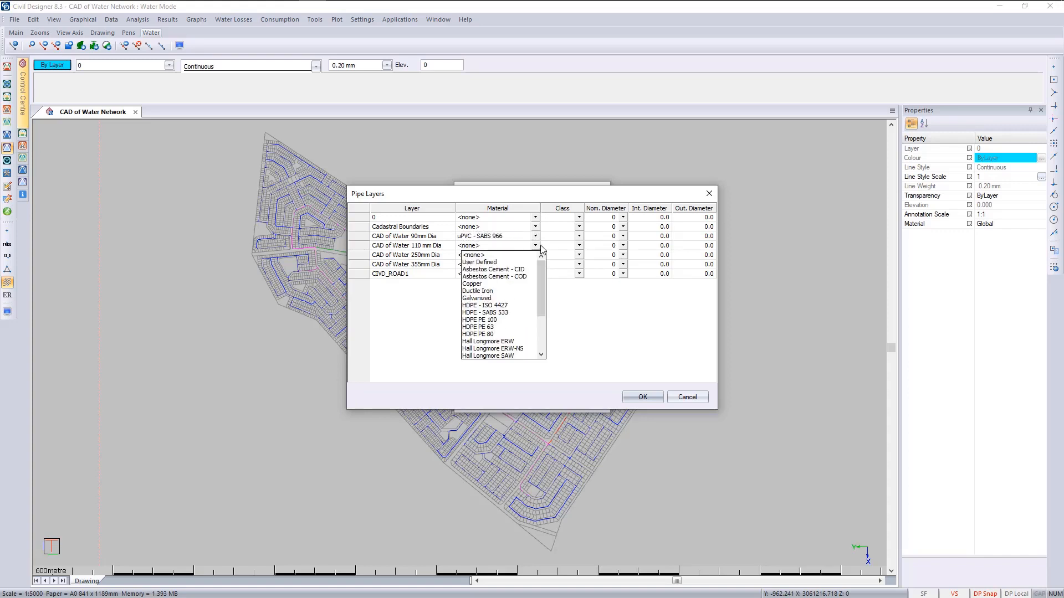
pyautogui.scroll(-3, 497, 337)
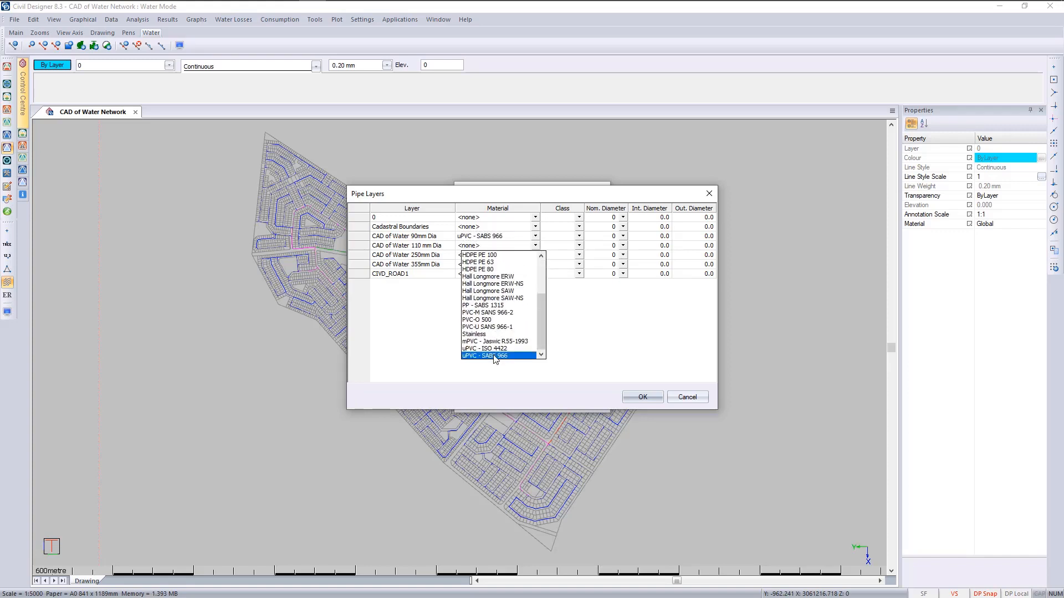
pyautogui.click(497, 357)
# Step: Assign HDPE - SABS 533 to the CAD of Water 250mm Dia layer and HDPE PE 80 to the 355mm Dia layer
pyautogui.click(535, 255)
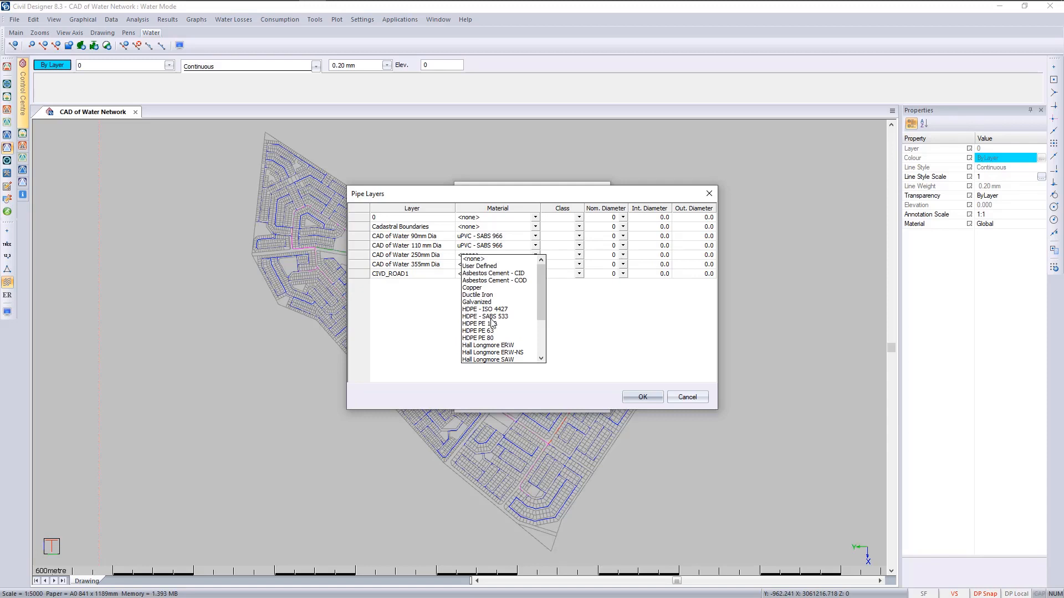
pyautogui.click(491, 317)
pyautogui.click(535, 255)
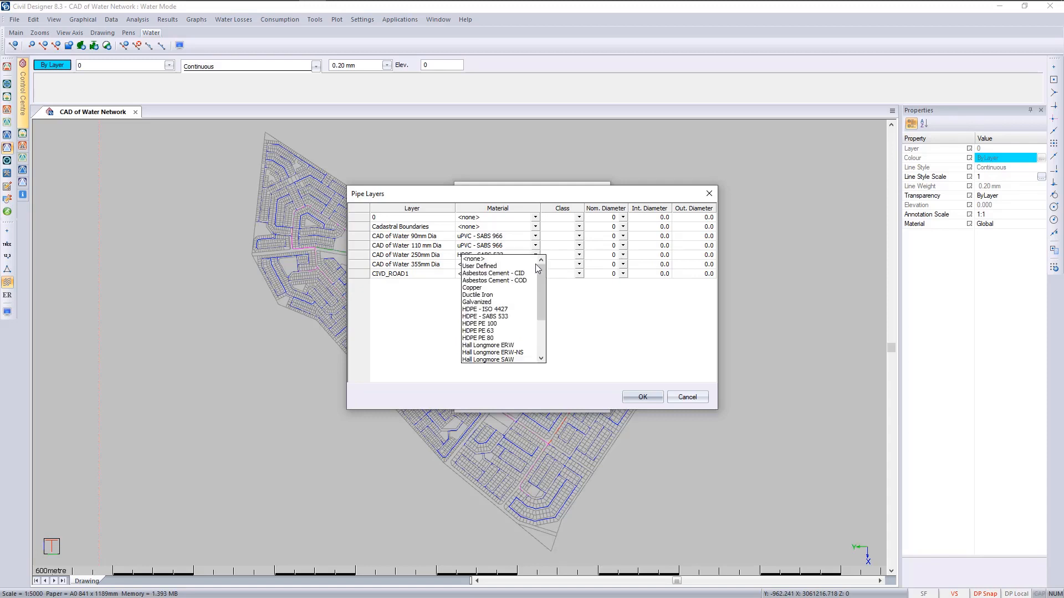
pyautogui.click(487, 338)
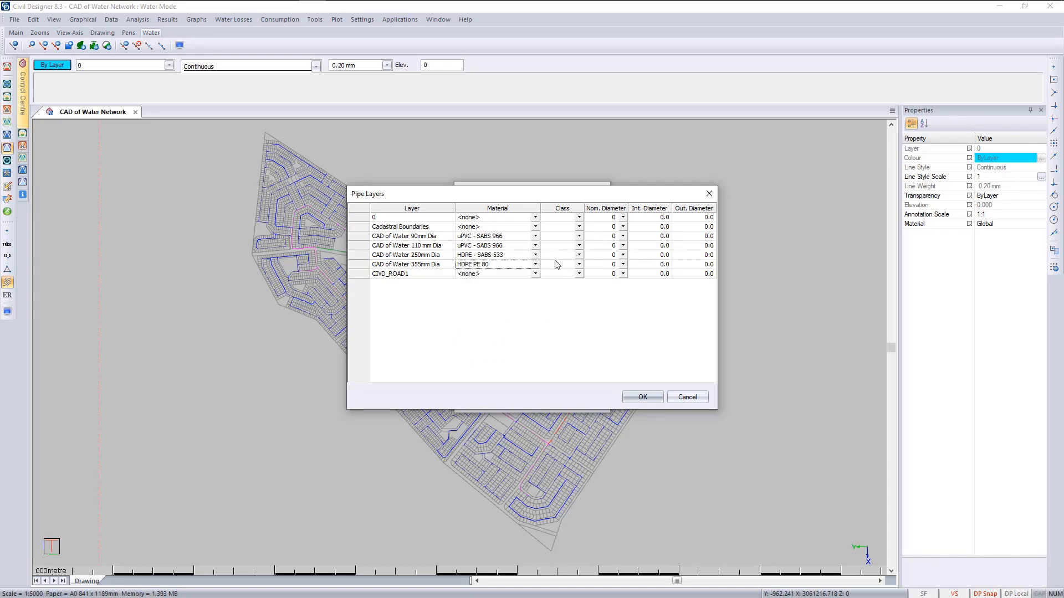
# Step: Set the pipe classes to 12, 16, 10 and PN 20 for the 90, 110, 250 and 355 mm layers respectively
pyautogui.click(579, 236)
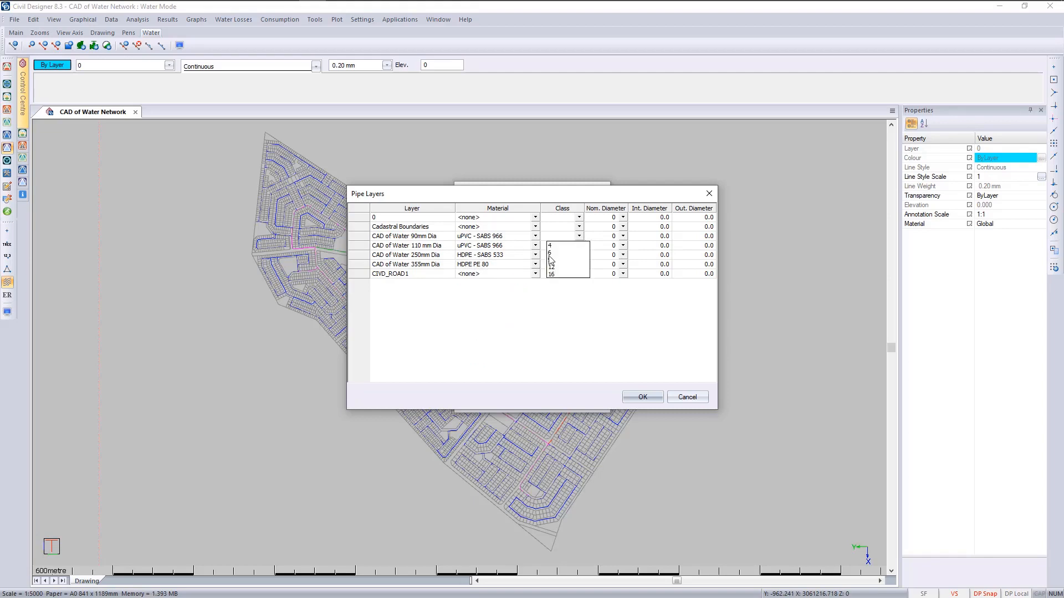
pyautogui.click(551, 267)
pyautogui.click(579, 245)
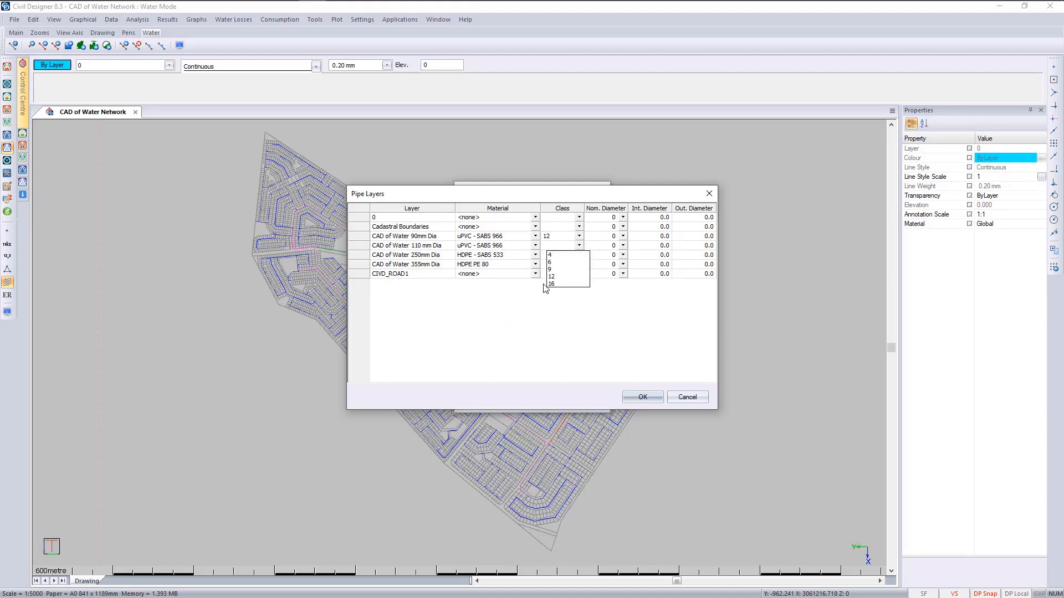
pyautogui.click(556, 284)
pyautogui.click(579, 255)
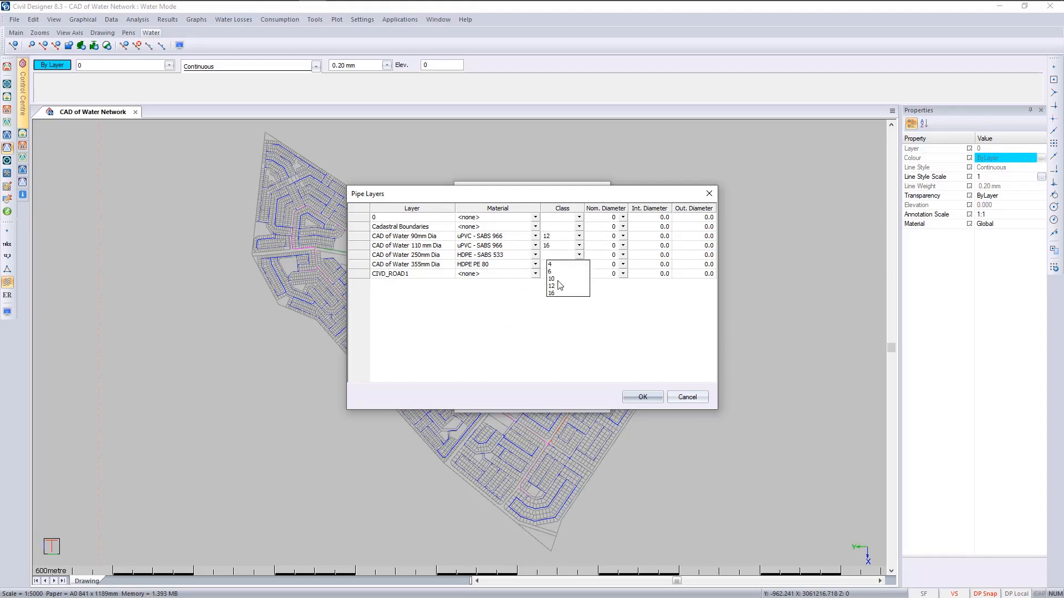
pyautogui.click(553, 279)
pyautogui.click(579, 265)
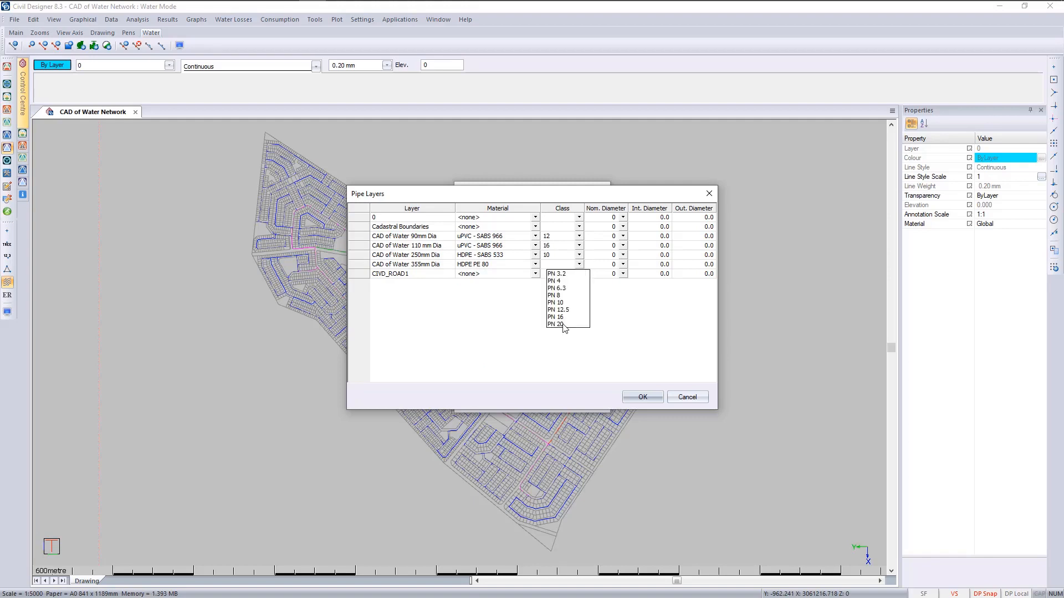
pyautogui.click(556, 324)
# Step: Set the nominal diameters of the CAD of Water 90mm Dia and 110 mm Dia layers to 90 and 110
pyautogui.click(609, 227)
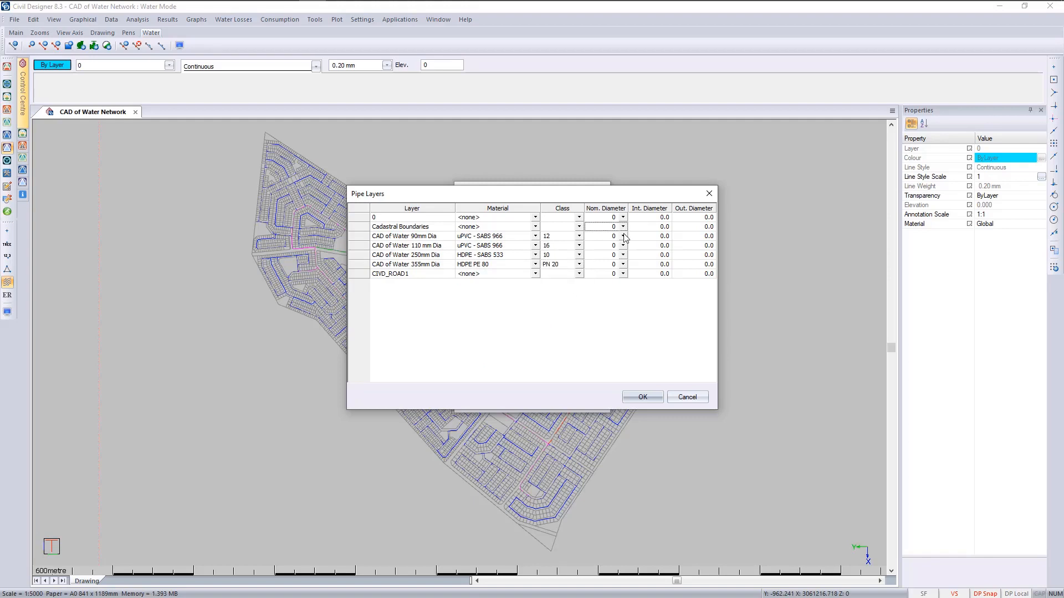
pyautogui.click(623, 236)
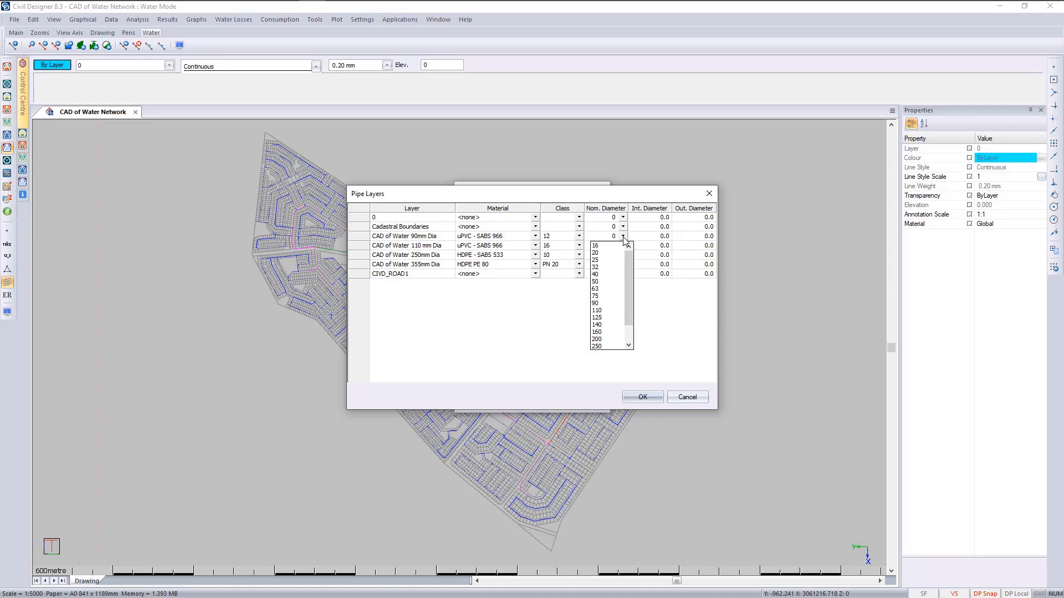
pyautogui.click(611, 303)
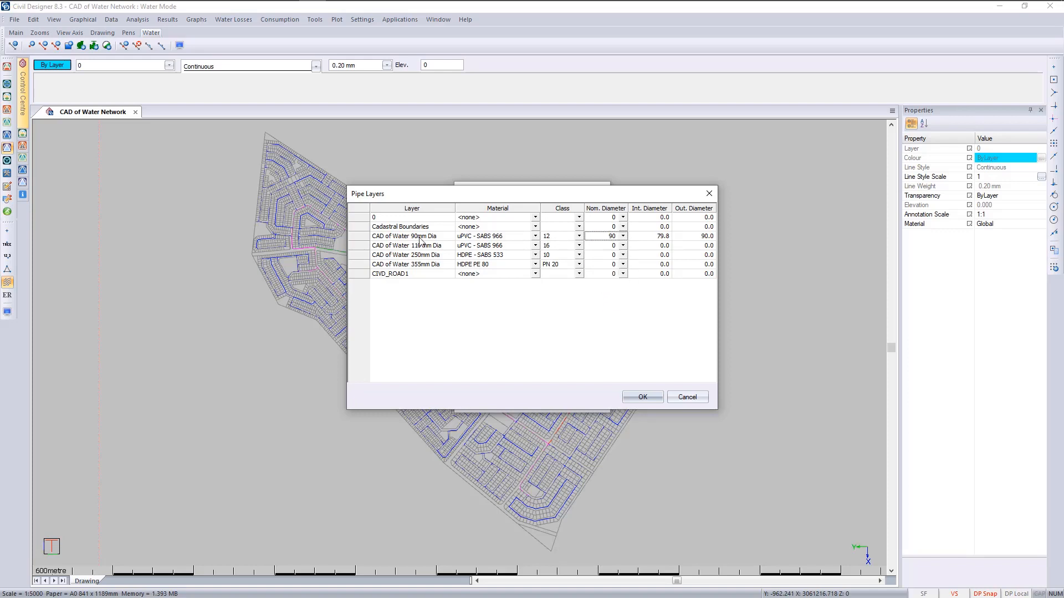
pyautogui.click(623, 247)
pyautogui.click(602, 321)
# Step: Set the nominal diameters of the CAD of Water 250mm Dia and 355mm Dia layers to 250 and 355
pyautogui.click(623, 255)
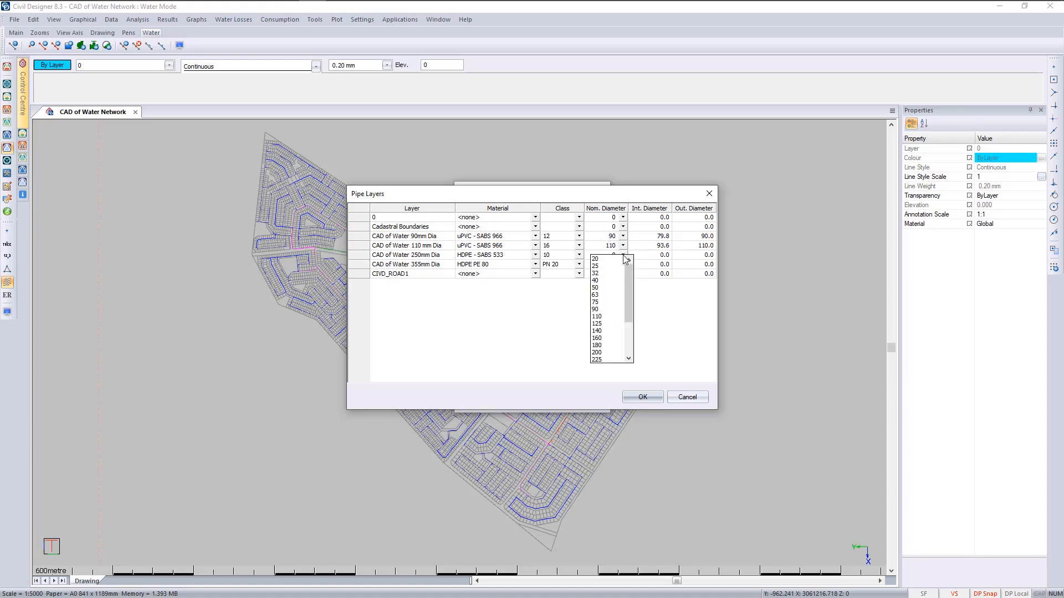
pyautogui.click(628, 359)
pyautogui.click(628, 359)
pyautogui.click(627, 359)
pyautogui.click(602, 345)
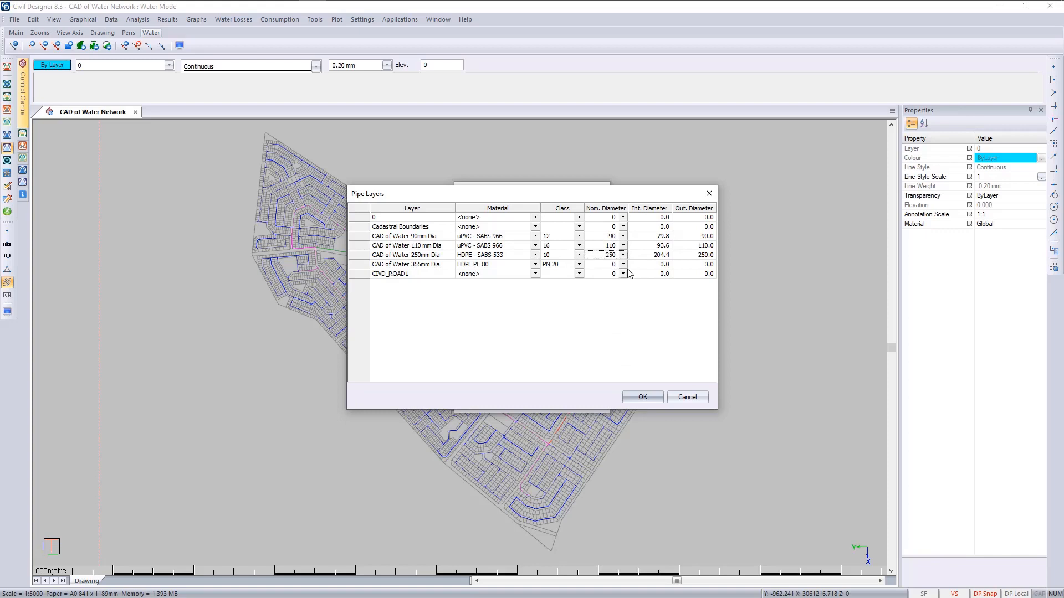
pyautogui.click(623, 264)
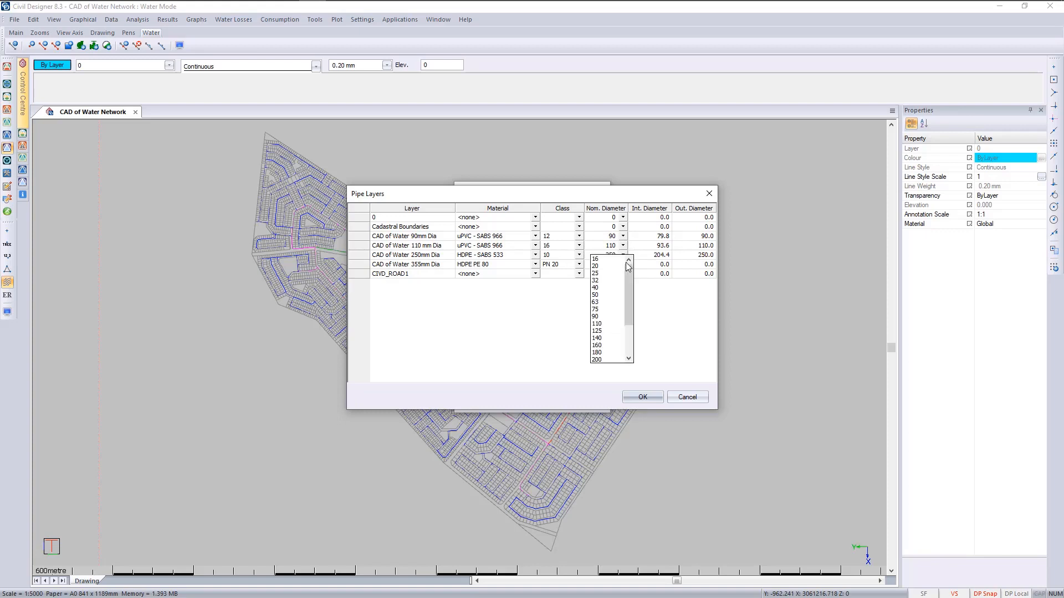
pyautogui.click(629, 358)
pyautogui.click(629, 358)
pyautogui.click(629, 358)
pyautogui.click(629, 358)
pyautogui.click(629, 359)
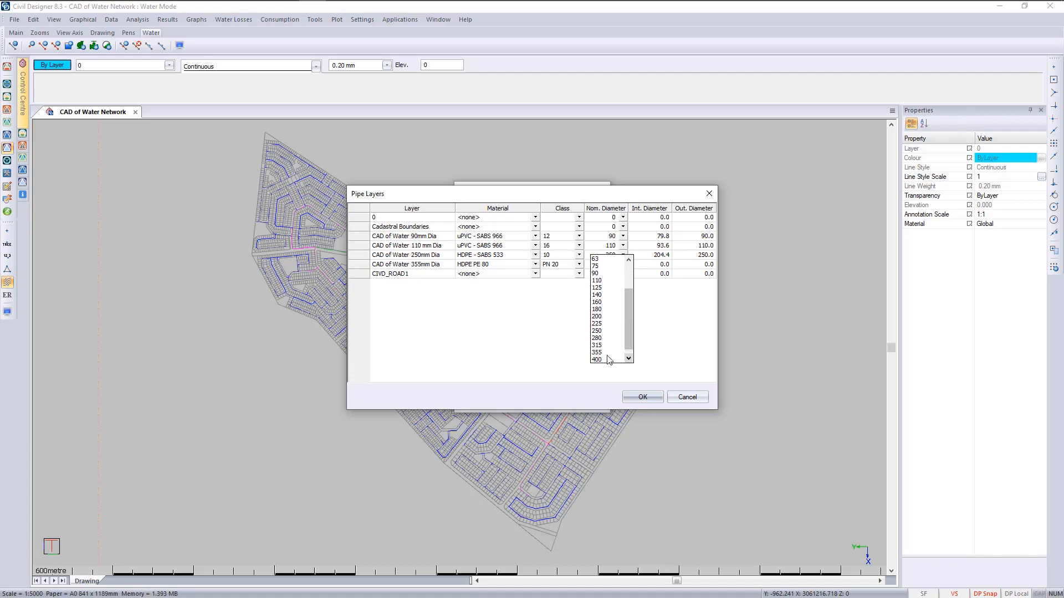
pyautogui.click(597, 352)
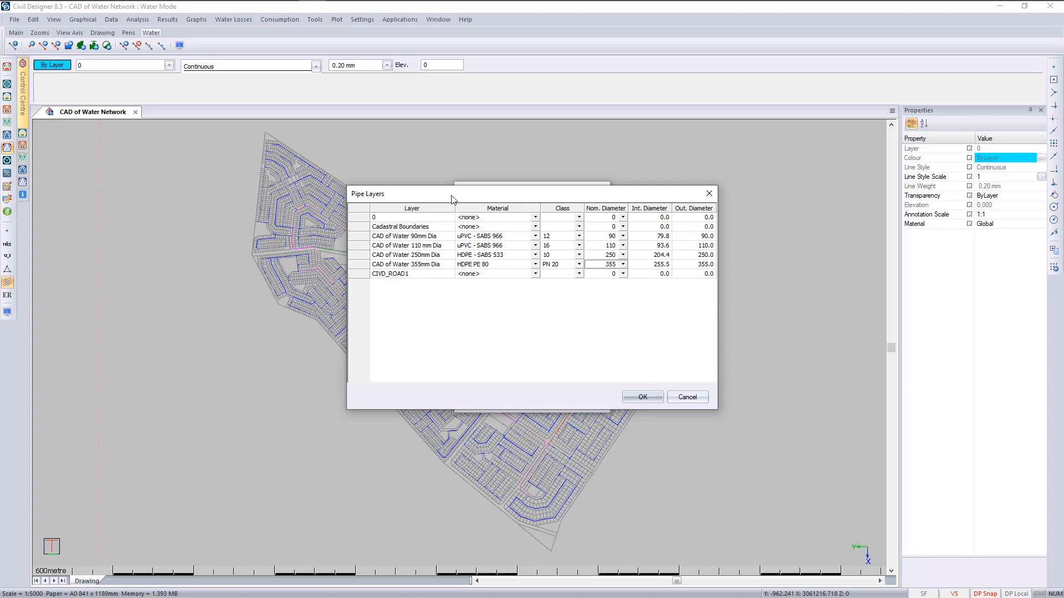
# Step: Accept the pipe layer settings, convert the drawing entities into water pipes and nodes, and dismiss the conversion output
pyautogui.click(643, 398)
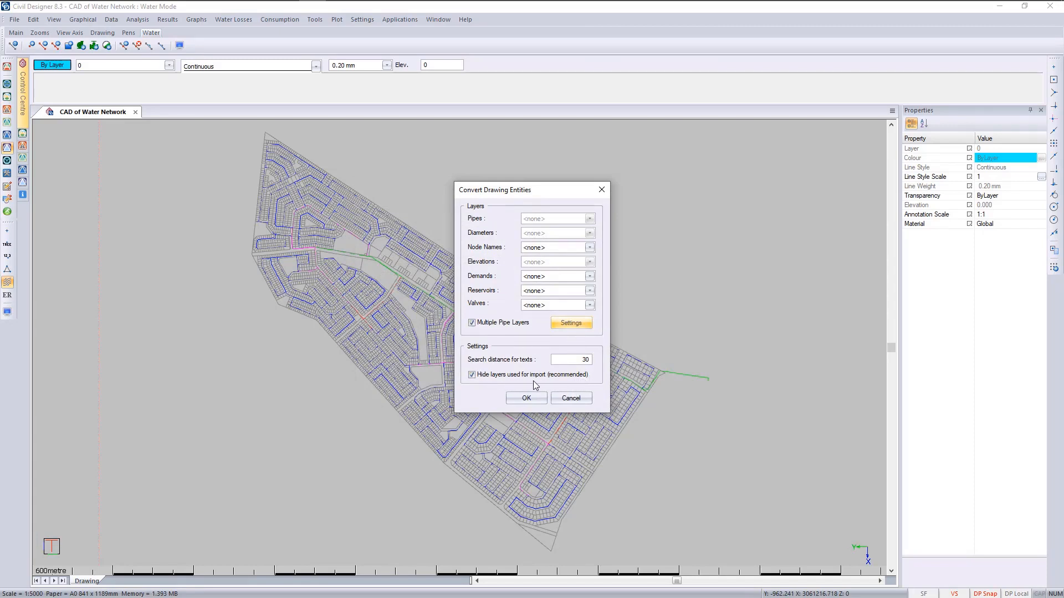
pyautogui.click(527, 398)
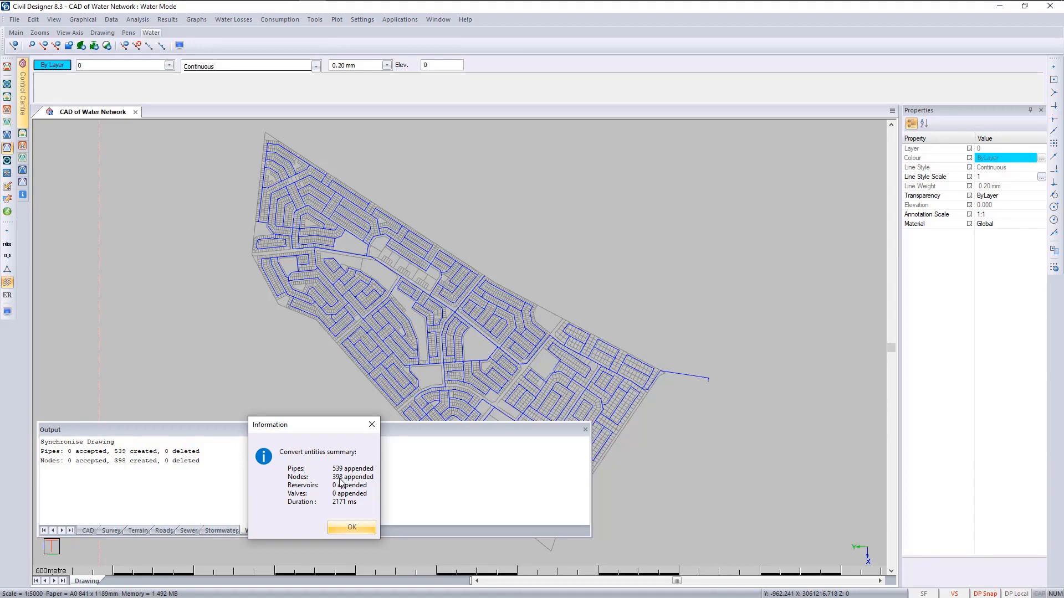
pyautogui.click(352, 528)
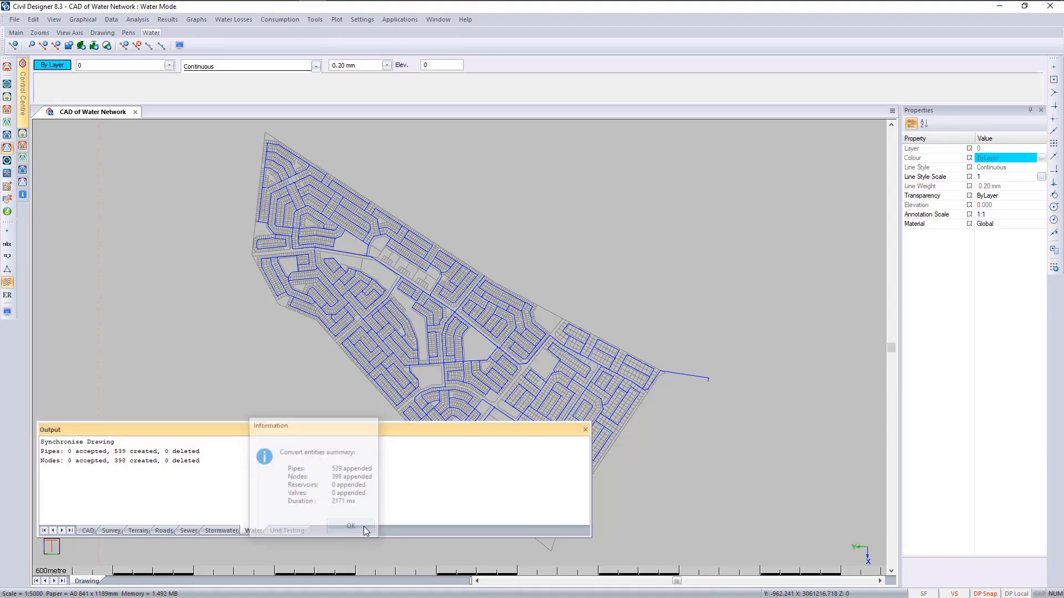
pyautogui.click(585, 431)
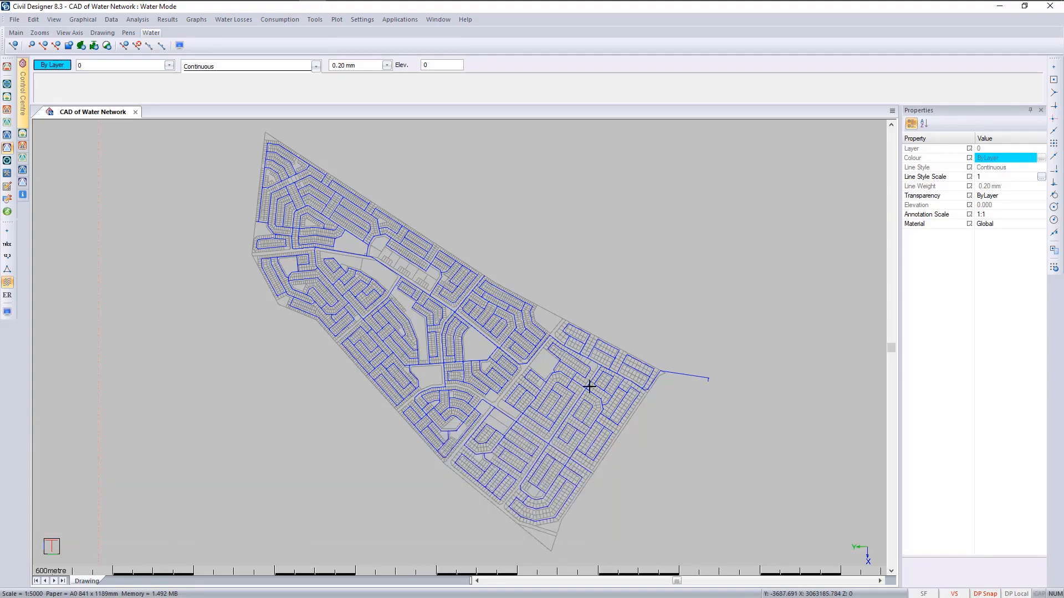
# Step: Set the colour scheme of the water pipes to Diameters in the display settings
pyautogui.scroll(3, 573, 387)
pyautogui.scroll(-4, 460, 343)
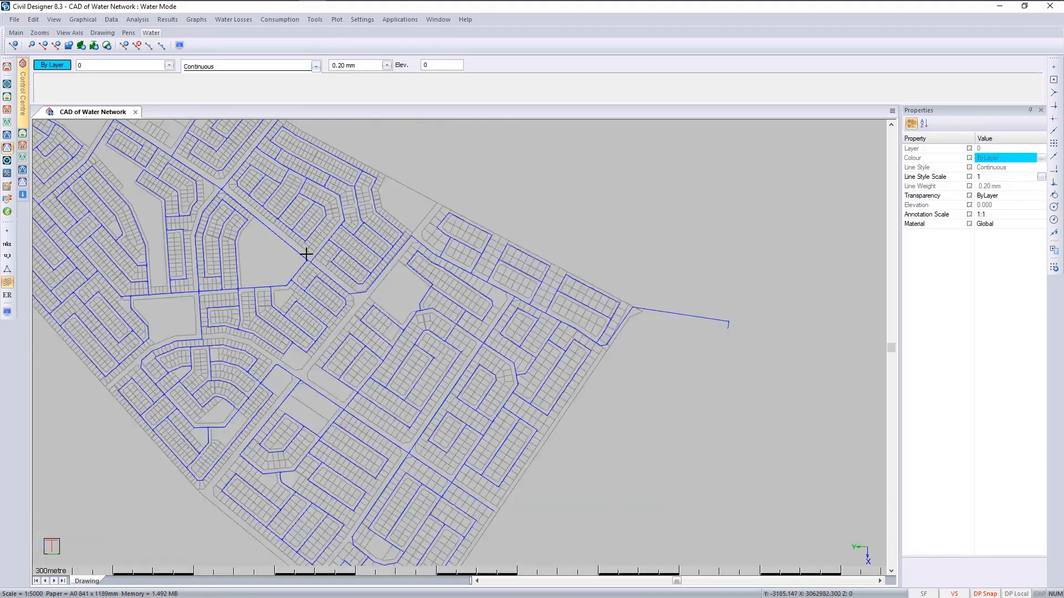
pyautogui.scroll(3, 304, 255)
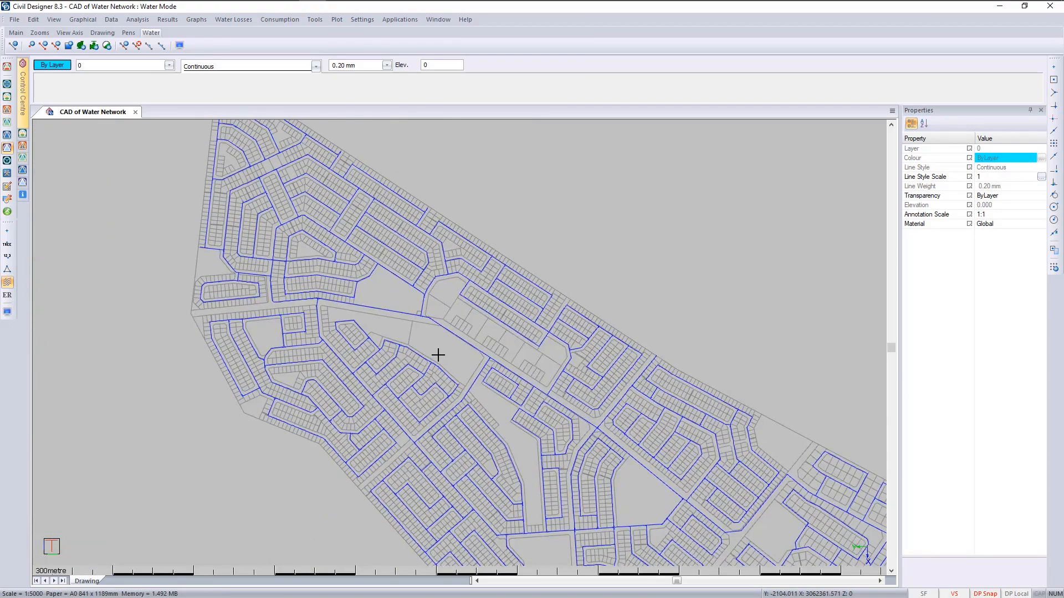
pyautogui.scroll(-4, 573, 411)
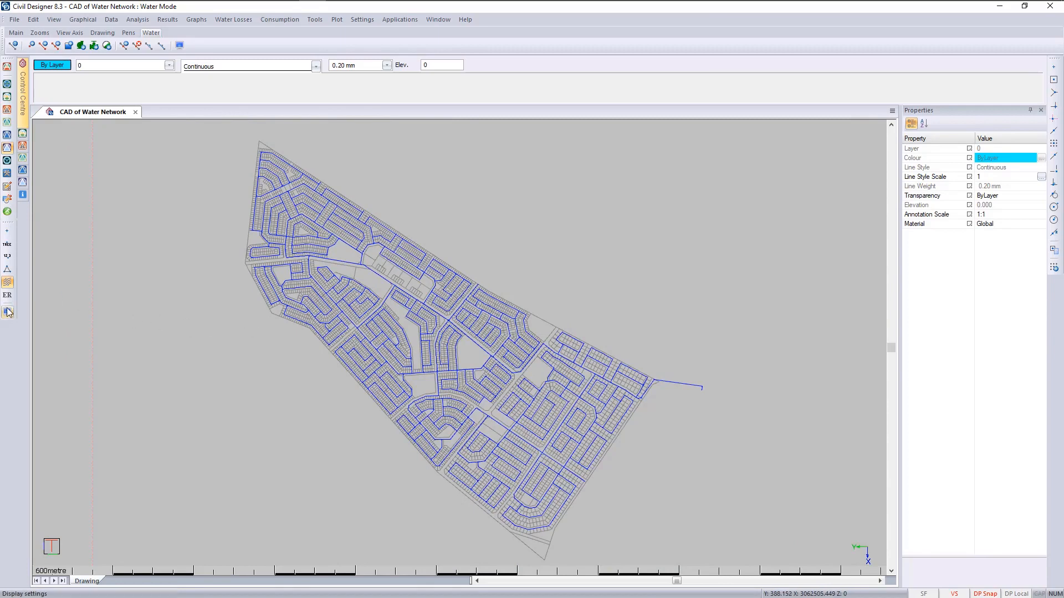
pyautogui.click(7, 313)
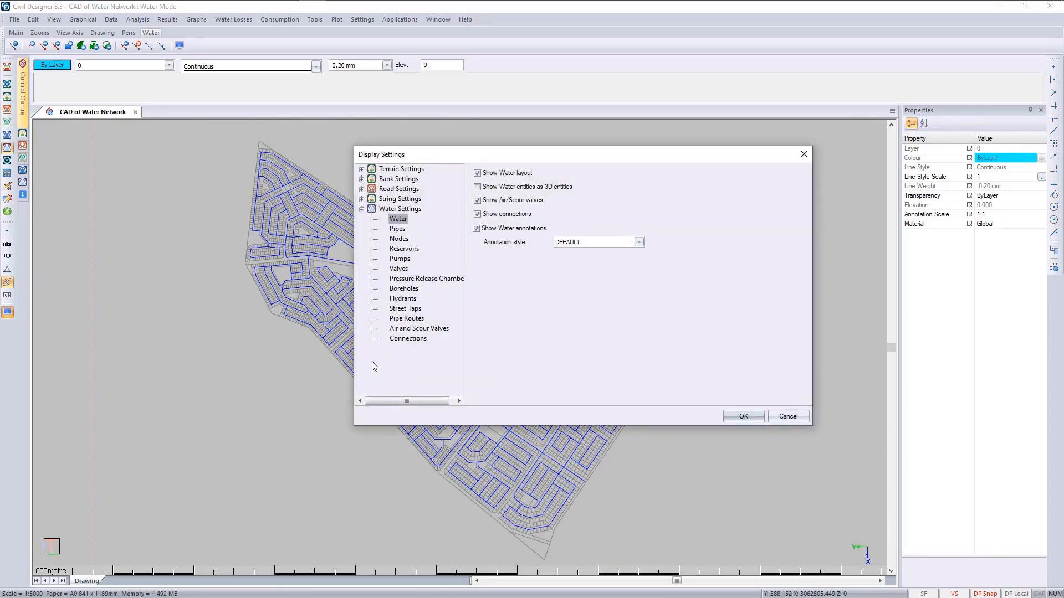
pyautogui.click(397, 229)
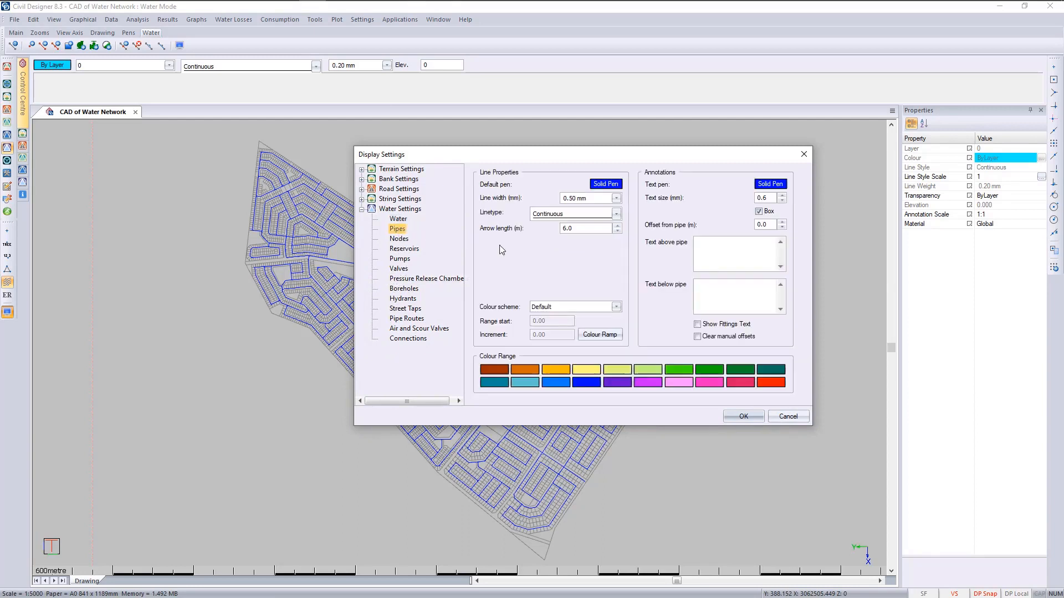
pyautogui.click(575, 307)
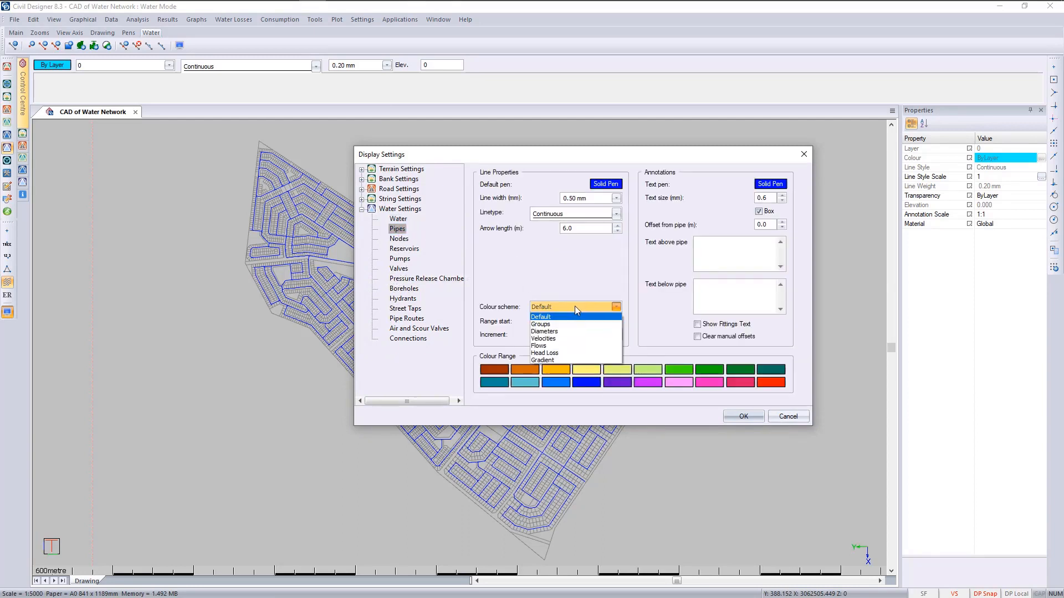
pyautogui.click(545, 332)
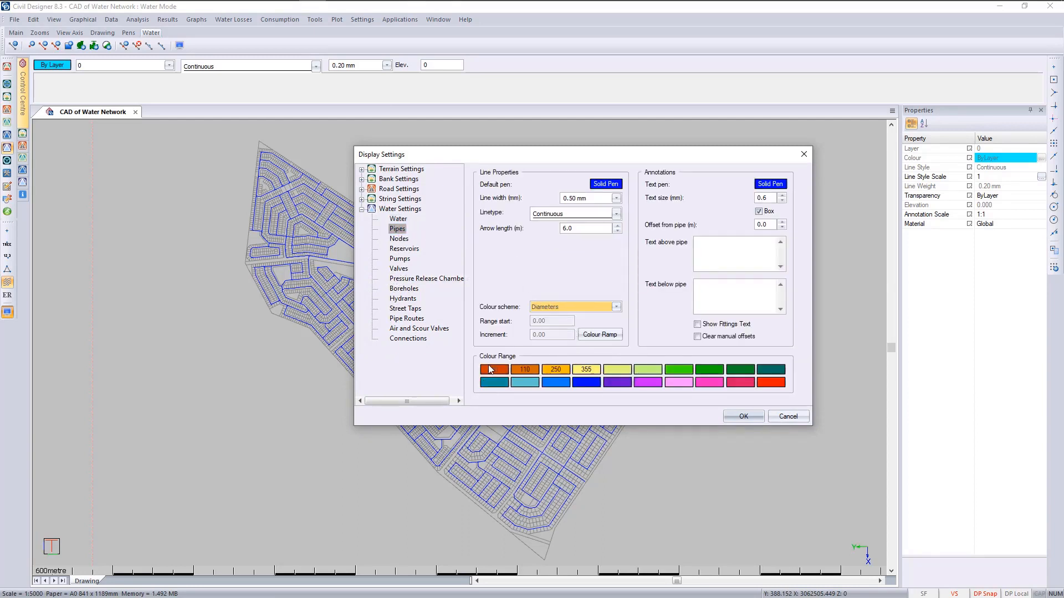
# Step: Colour the 90 mm pipes red (pen 1), the 110 mm pipes green (pen 4) and the 355 mm pipes blue (pen 8), and apply the display settings
pyautogui.click(495, 369)
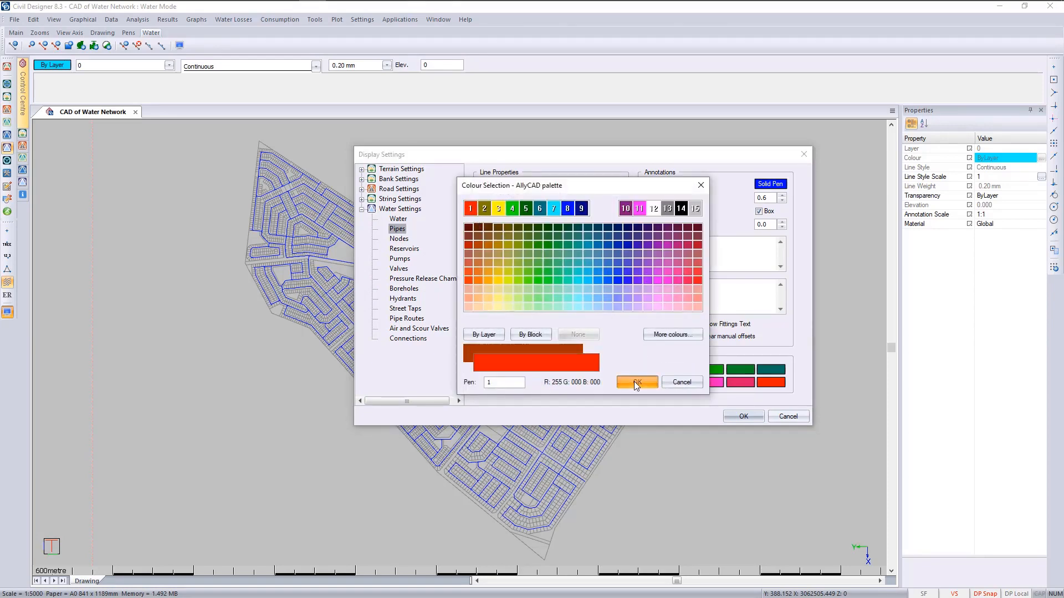
pyautogui.click(636, 383)
pyautogui.click(525, 372)
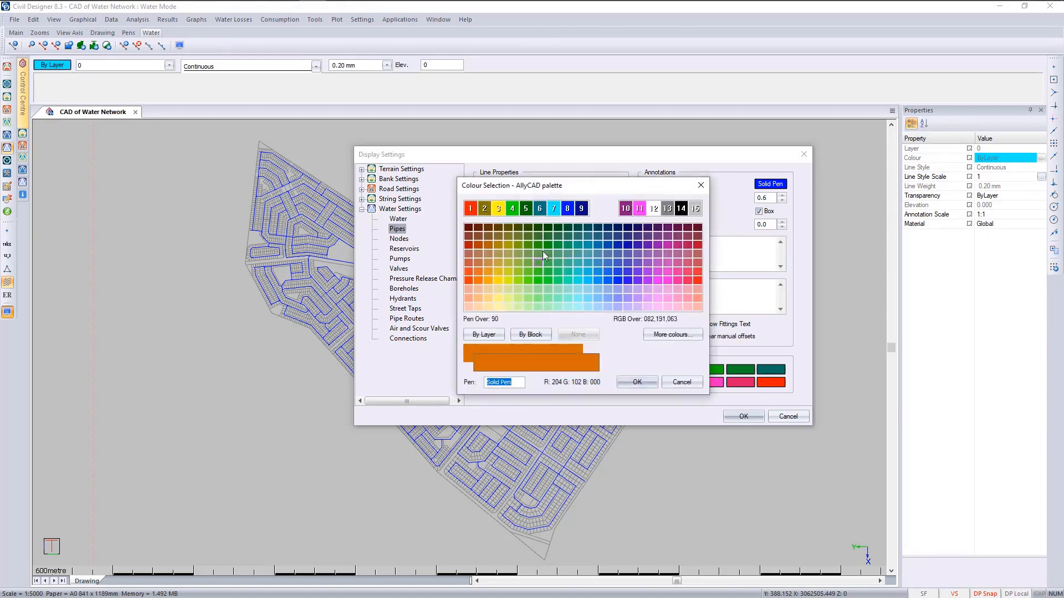
pyautogui.click(513, 210)
pyautogui.click(637, 382)
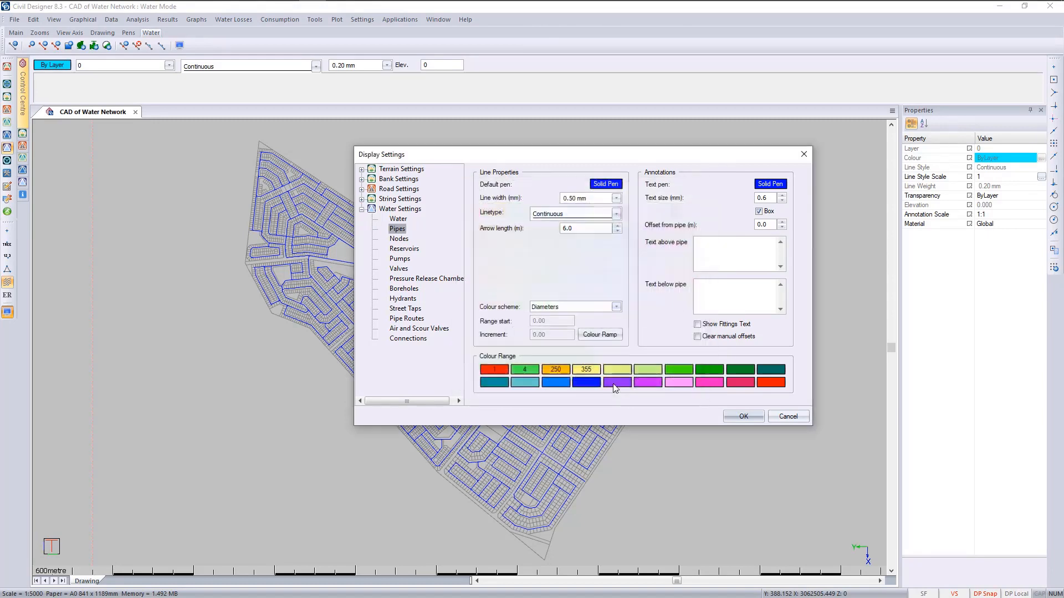
pyautogui.click(588, 369)
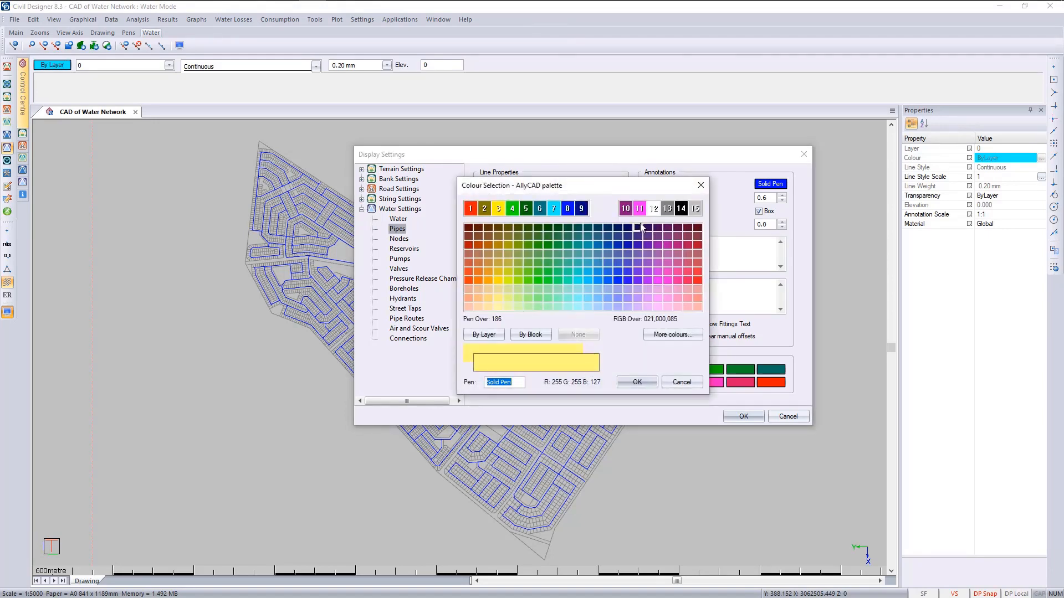
pyautogui.click(568, 208)
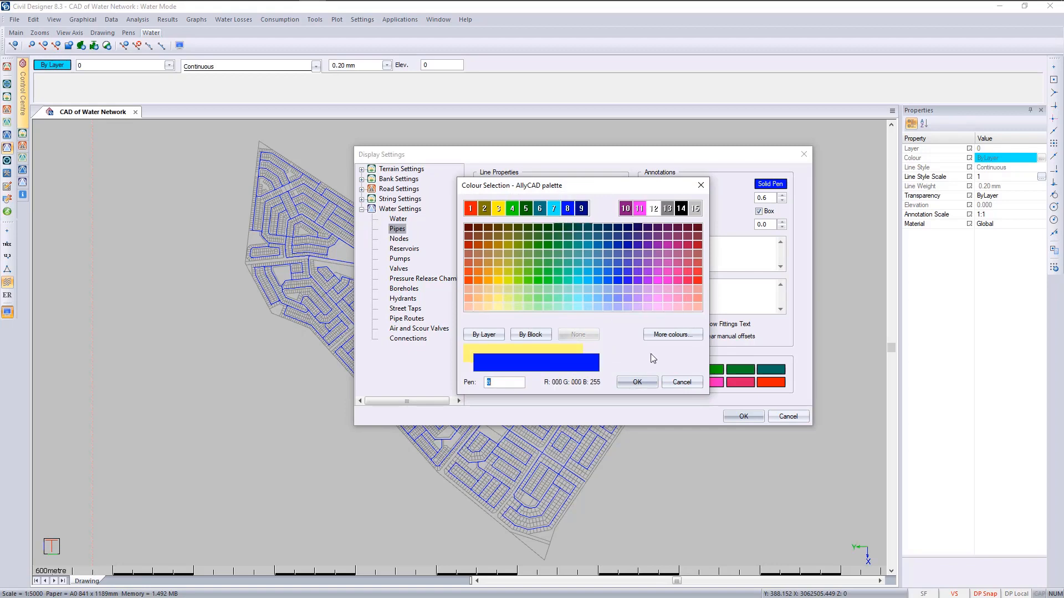
pyautogui.click(638, 381)
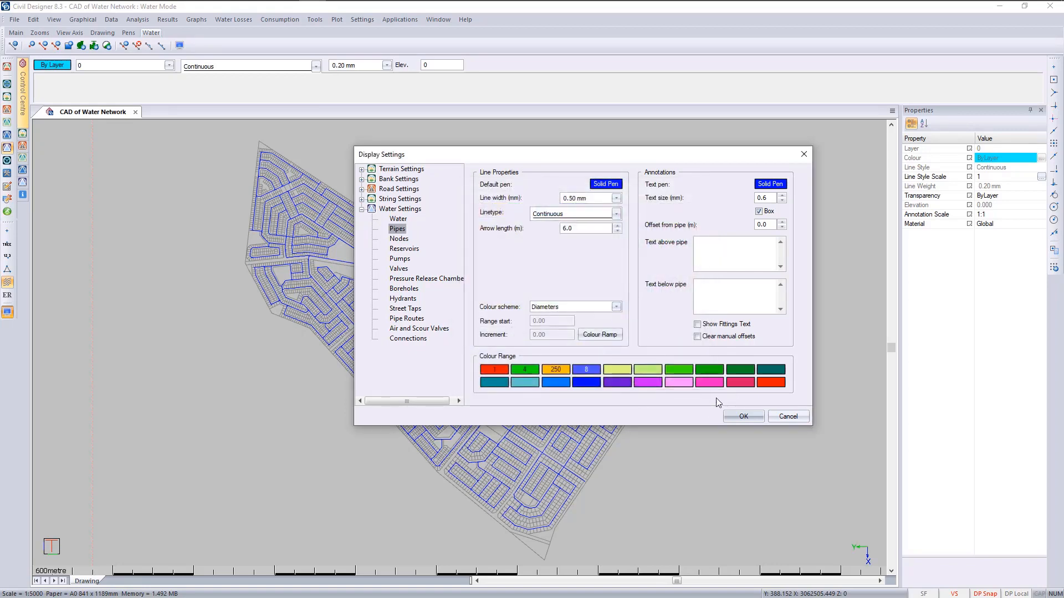
pyautogui.click(743, 416)
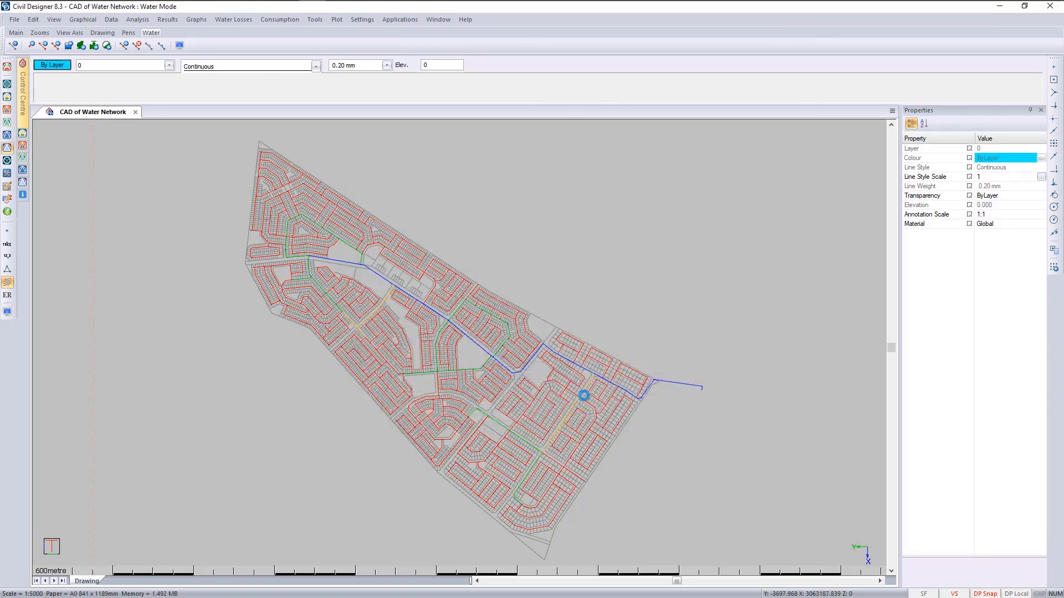
# Step: Examine the converted network up close to check the pipe colours by diameter across the layout
pyautogui.scroll(2, 577, 396)
pyautogui.scroll(2, 586, 312)
pyautogui.moveTo(586, 312); pyautogui.dragTo(648, 300, button='middle')
pyautogui.moveTo(316, 349); pyautogui.dragTo(615, 478, button='middle')
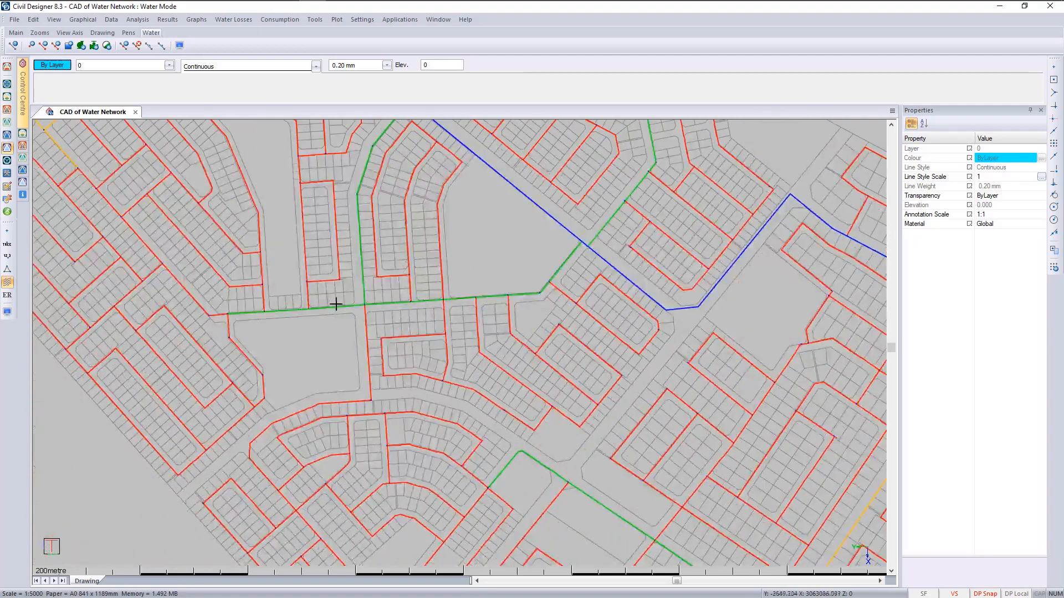
pyautogui.moveTo(335, 304); pyautogui.dragTo(441, 499, button='middle')
pyautogui.moveTo(317, 284); pyautogui.dragTo(536, 429, button='middle')
pyautogui.moveTo(418, 288); pyautogui.dragTo(444, 363, button='middle')
pyautogui.moveTo(138, 202)
pyautogui.mouseDown(button='middle')
pyautogui.moveTo(339, 304)
pyautogui.moveTo(363, 408)
pyautogui.mouseUp(button='middle')
pyautogui.scroll(-2, 481, 430)
pyautogui.moveTo(543, 385)
pyautogui.mouseDown(button='middle')
pyautogui.moveTo(275, 252)
pyautogui.moveTo(357, 303)
pyautogui.mouseUp(button='middle')
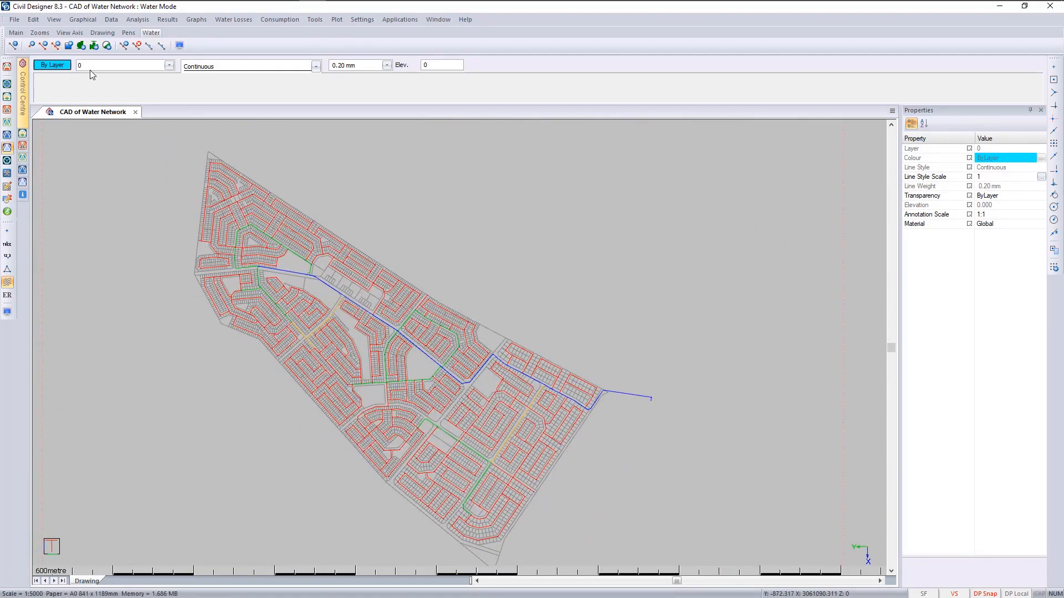
pyautogui.moveTo(420, 355); pyautogui.dragTo(468, 339, button='middle')
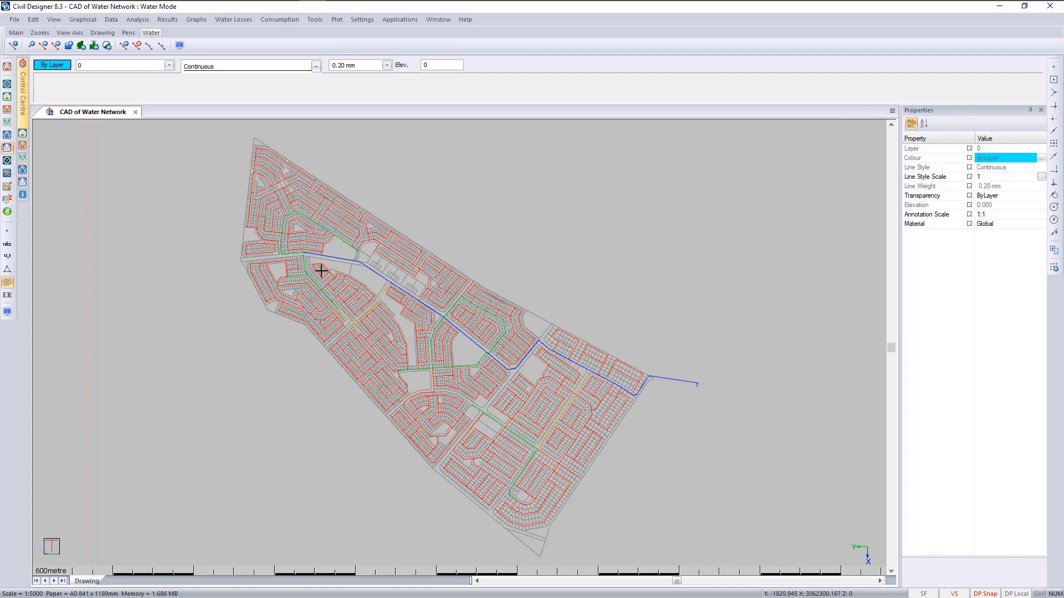
# Step: Close the CAD of Water Network drawing, saving its changes and the water data
pyautogui.click(136, 112)
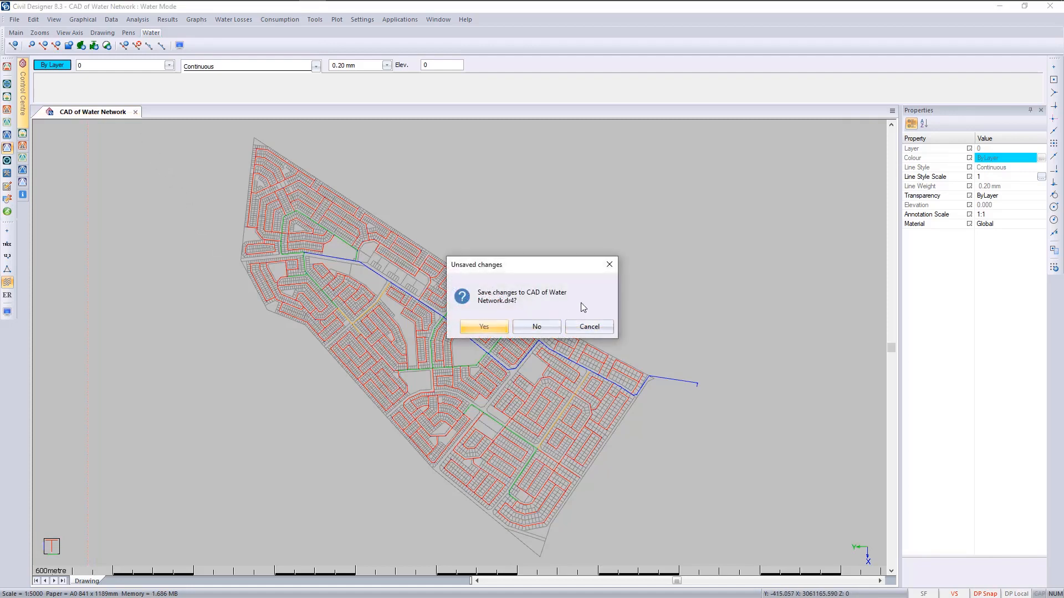
pyautogui.click(488, 327)
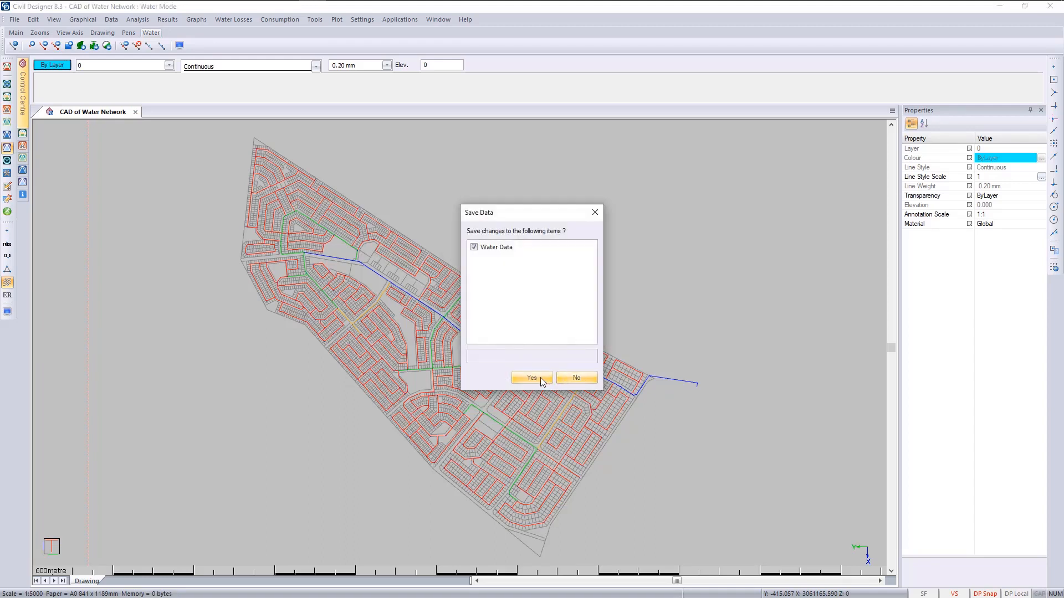
pyautogui.click(540, 377)
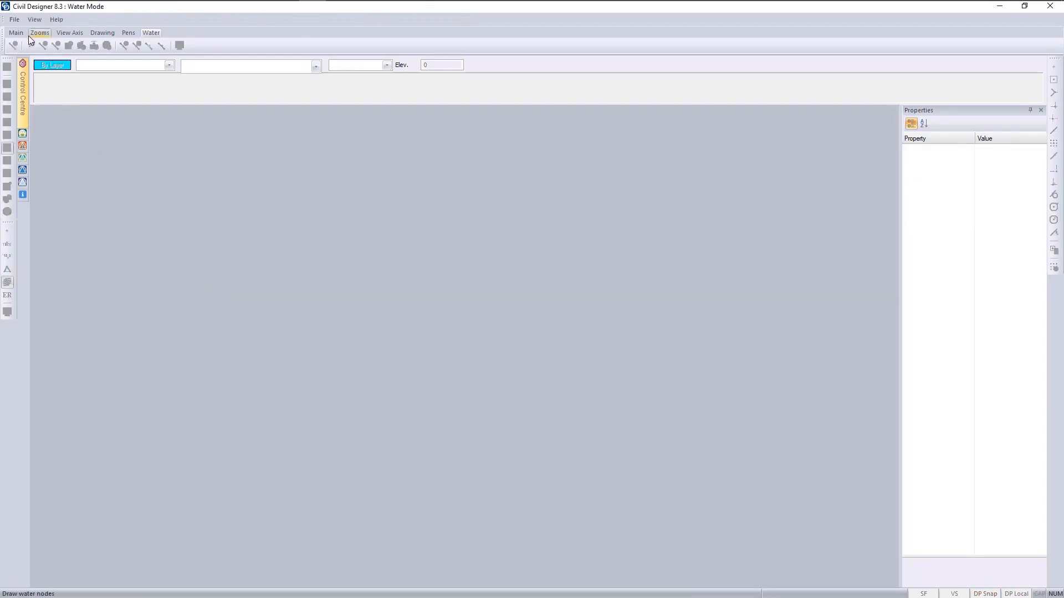
# Step: Open the drawing Water Retic Demo - with fire flow from the Completed Water Reticulation folder
pyautogui.click(14, 19)
pyautogui.click(49, 57)
pyautogui.click(530, 210)
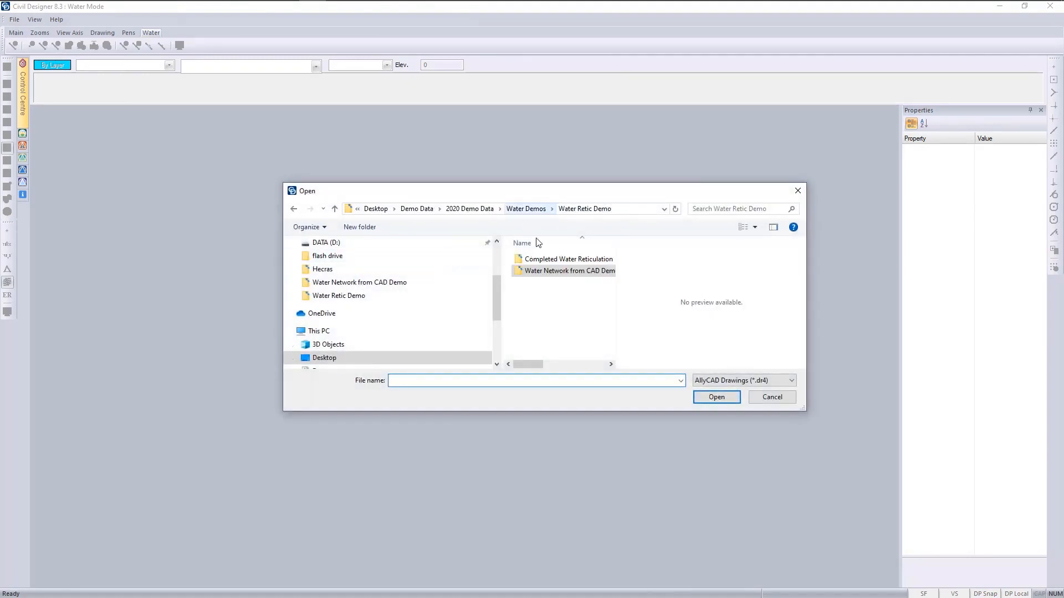
pyautogui.doubleClick(541, 257)
pyautogui.click(557, 259)
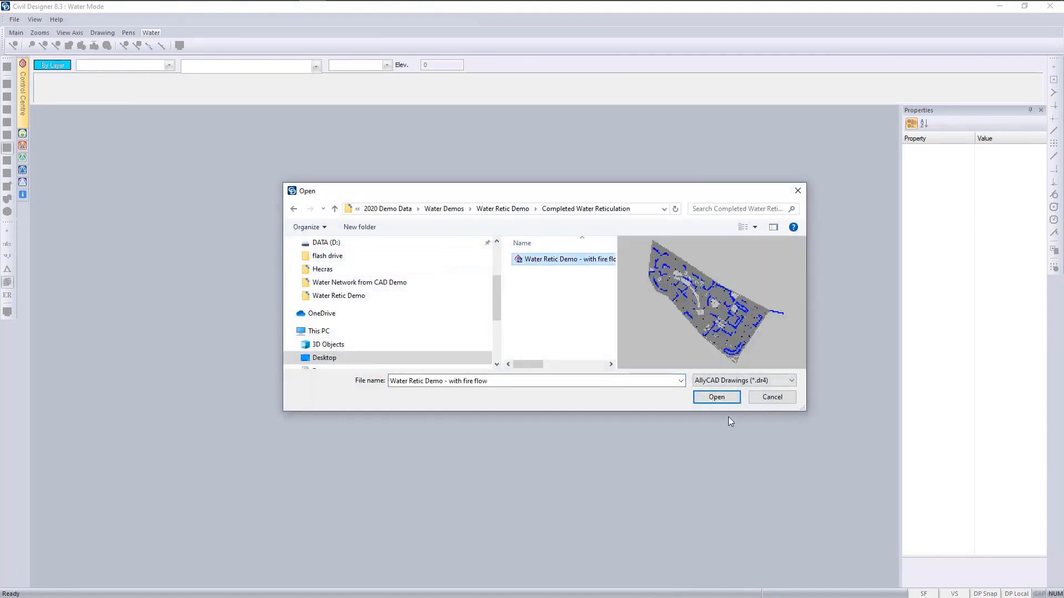
pyautogui.click(715, 398)
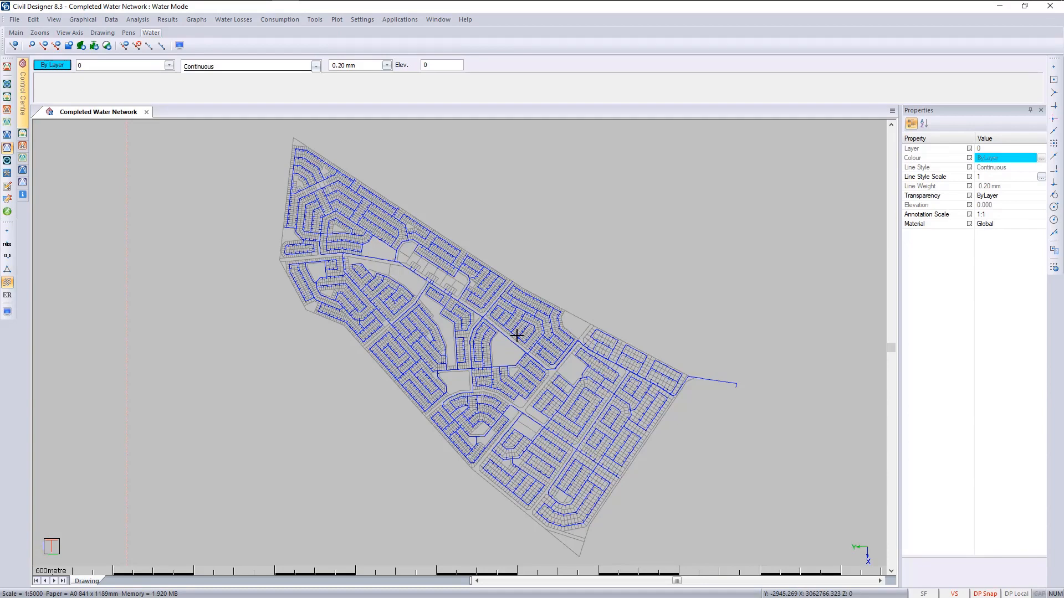
# Step: Examine the completed water network up close, checking the pipes, nodes and erf connections across the layout
pyautogui.scroll(5, 470, 332)
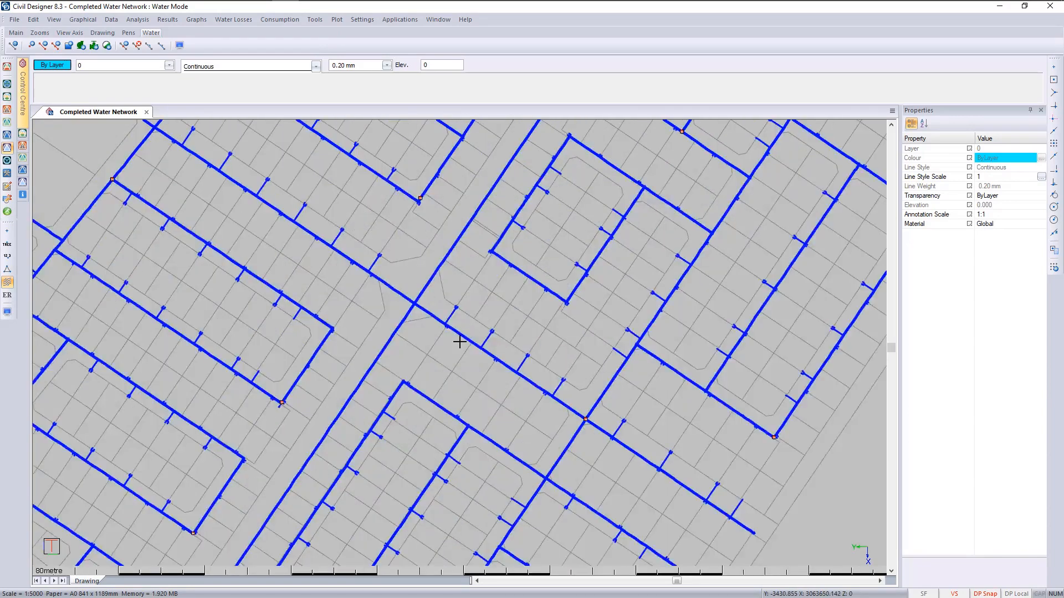
pyautogui.scroll(2, 456, 330)
pyautogui.scroll(-2, 635, 360)
pyautogui.moveTo(335, 231); pyautogui.dragTo(503, 403, button='middle')
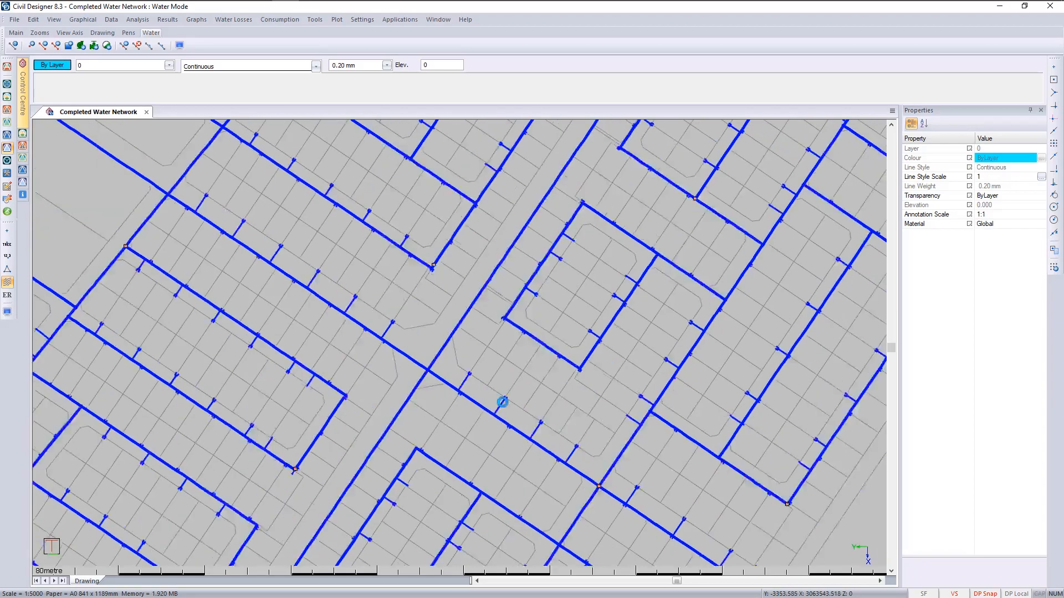
pyautogui.scroll(4, 592, 377)
pyautogui.scroll(-3, 381, 298)
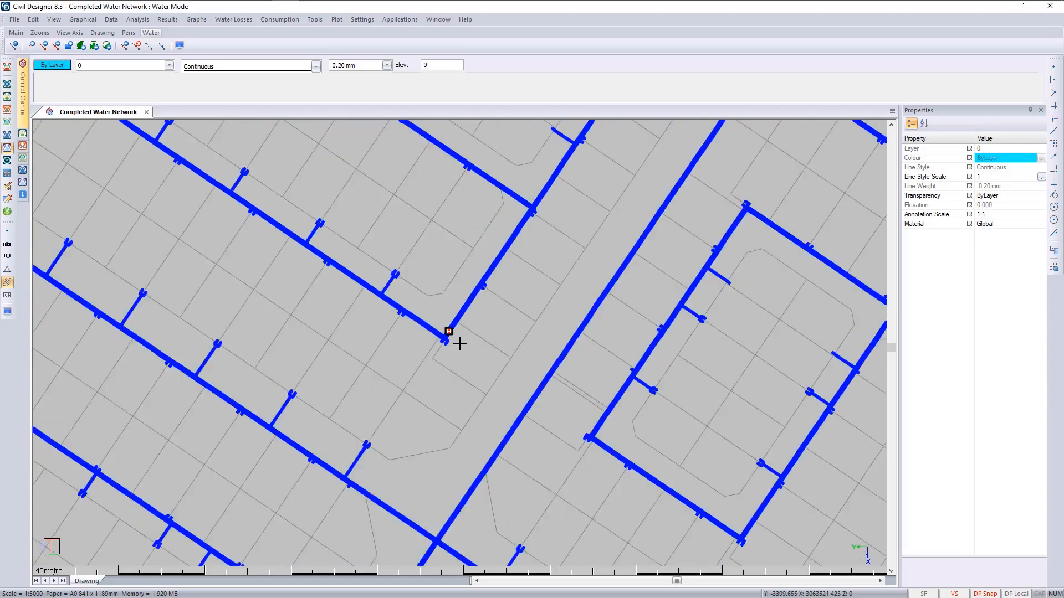
pyautogui.scroll(-4, 460, 343)
pyautogui.scroll(2, 548, 477)
pyautogui.scroll(-1, 361, 368)
pyautogui.scroll(1, 406, 380)
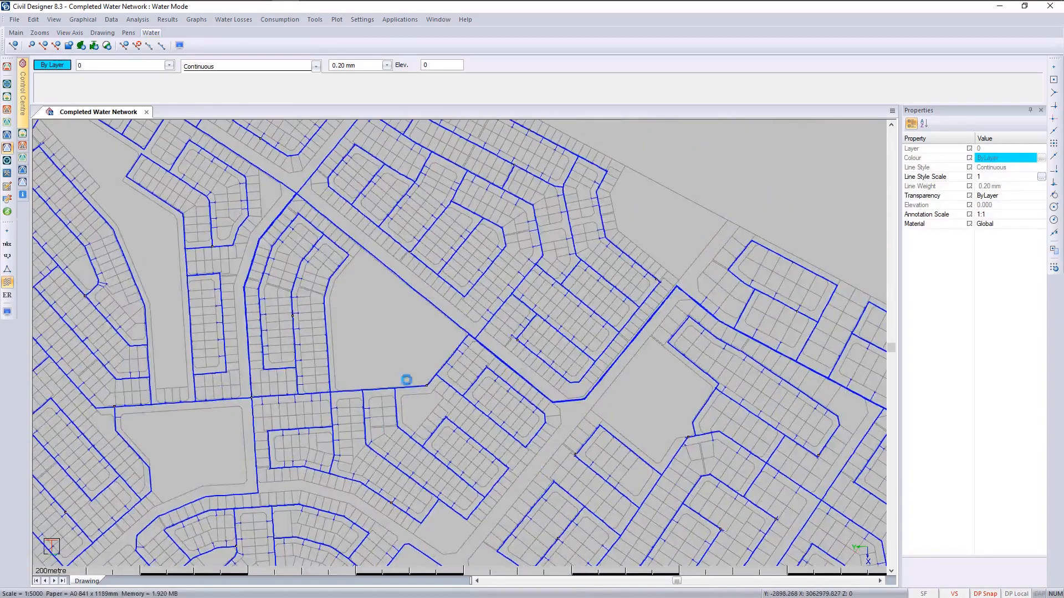
# Step: Review the general node data of the end node on the supply pipe outside the layout, leaving its settings as they are
pyautogui.scroll(-3, 620, 325)
pyautogui.scroll(6, 565, 354)
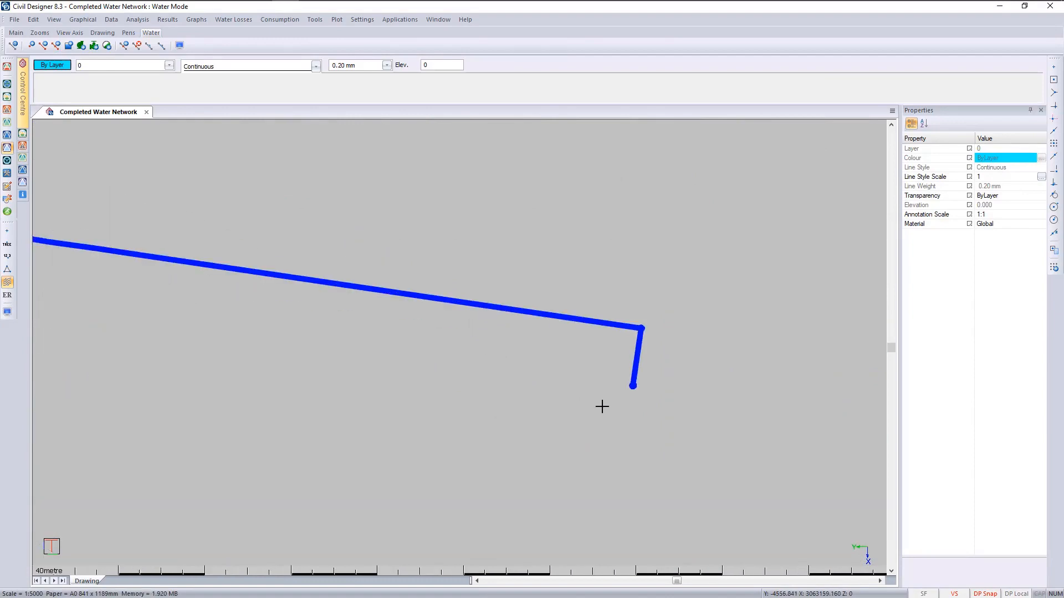
pyautogui.moveTo(589, 360); pyautogui.dragTo(717, 444)
pyautogui.rightClick(589, 366)
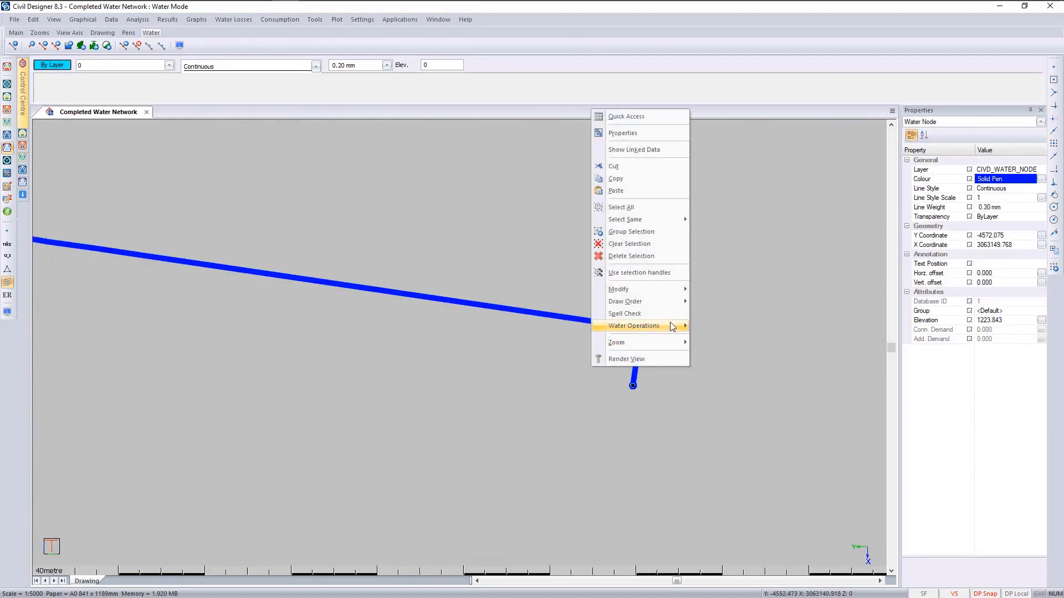
pyautogui.moveTo(673, 327)
pyautogui.click(743, 325)
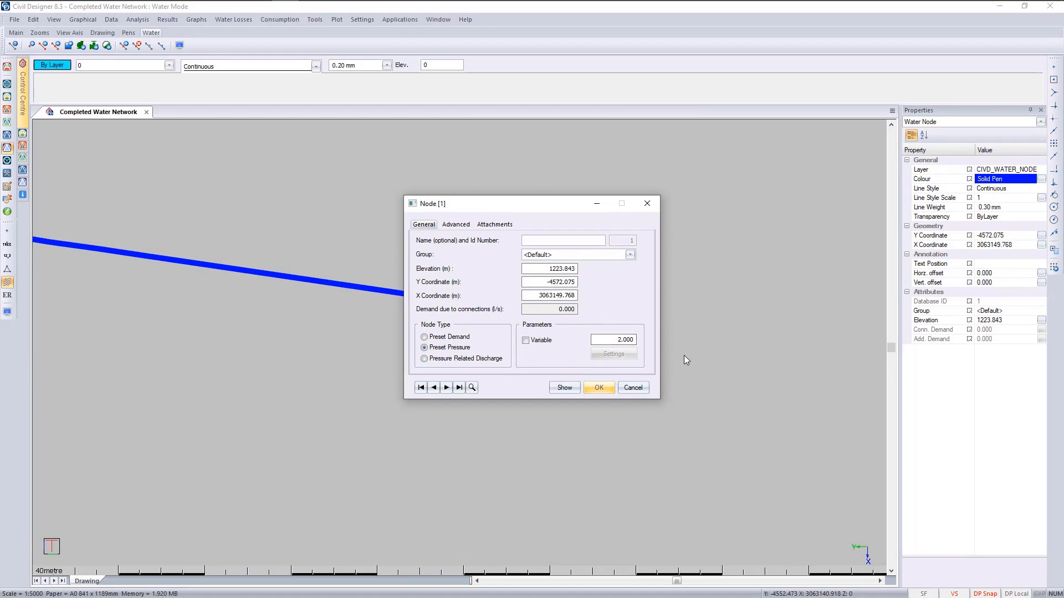
pyautogui.click(633, 387)
pyautogui.scroll(-10, 438, 340)
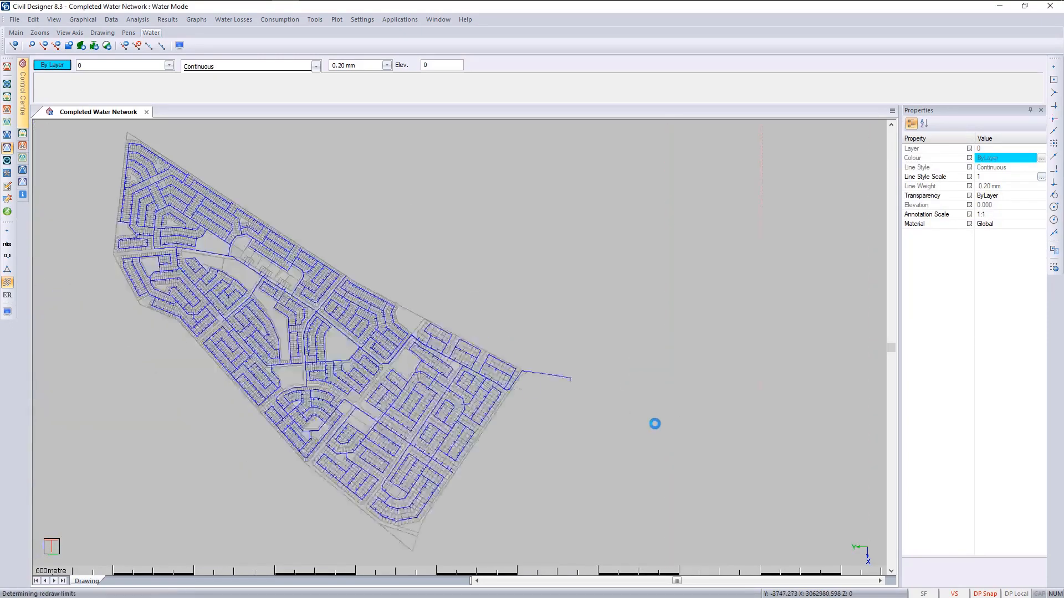
# Step: Set up a time simulation with a water quality analysis of type Chemical, using the descriptive name Chlorine
pyautogui.click(138, 20)
pyautogui.click(164, 73)
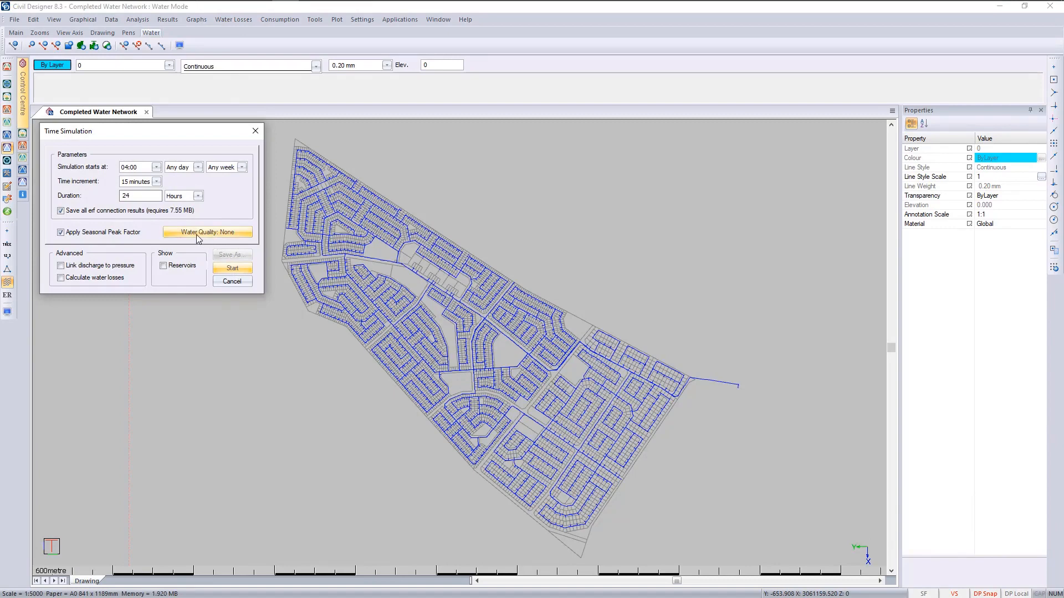
pyautogui.click(213, 234)
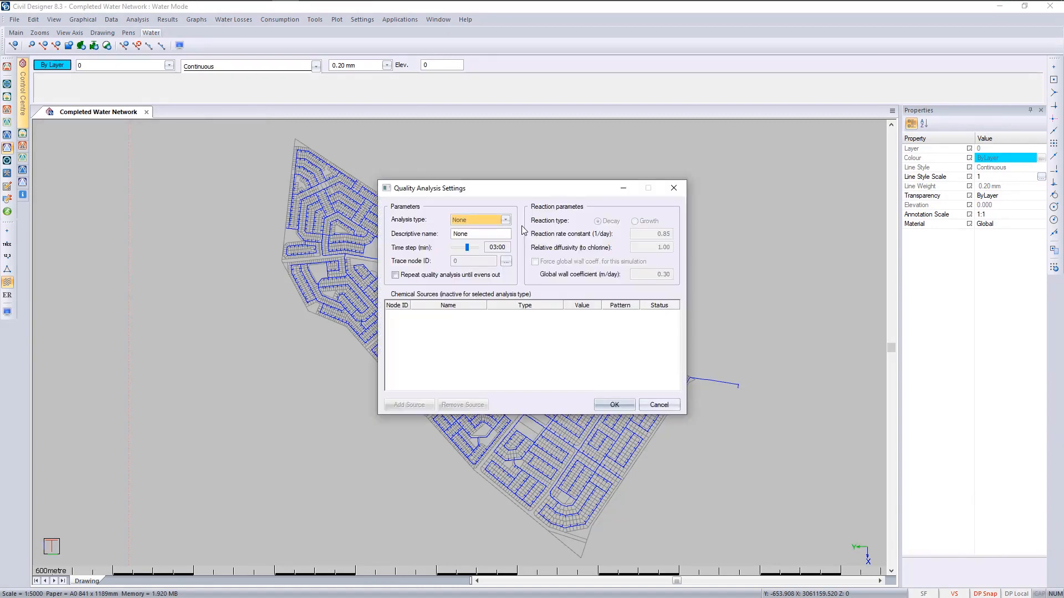
pyautogui.click(509, 221)
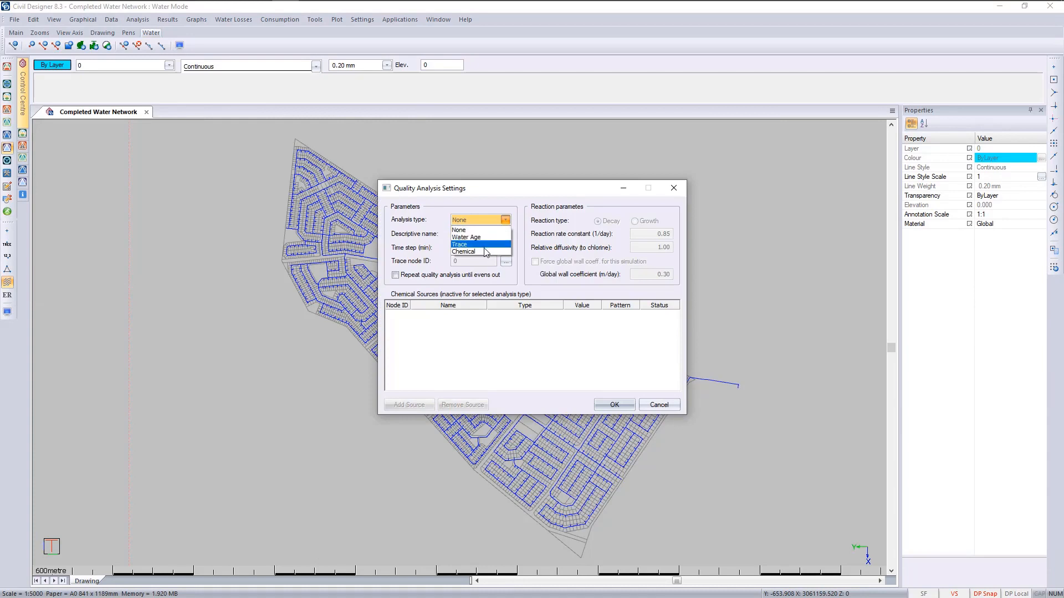
pyautogui.click(483, 251)
pyautogui.click(490, 234)
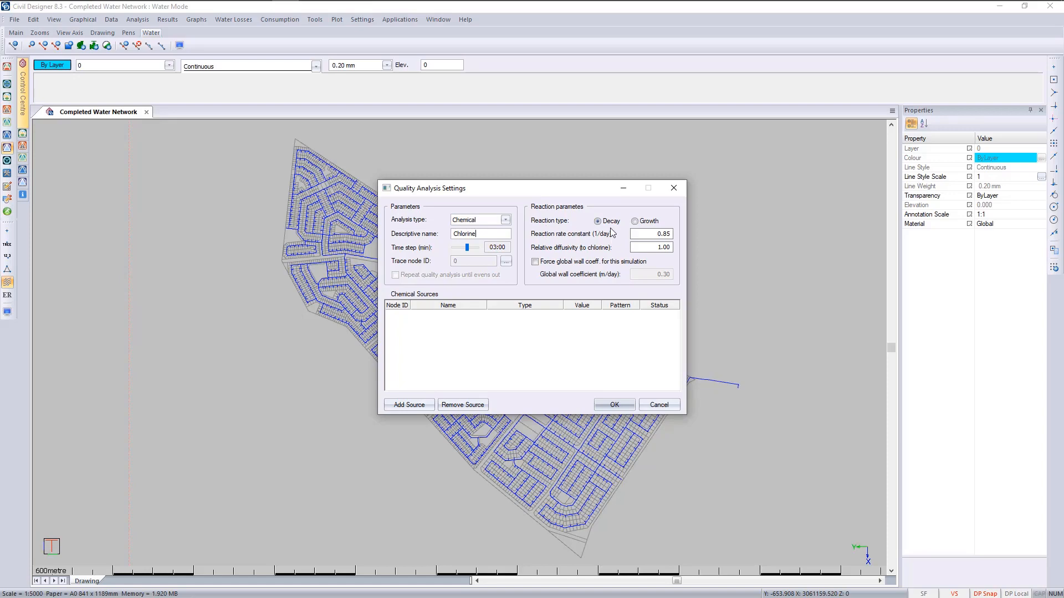
# Step: Add the supply pipe's end node as an active chemical source with a concentration of .06 mg/l
pyautogui.click(409, 404)
pyautogui.scroll(6, 463, 337)
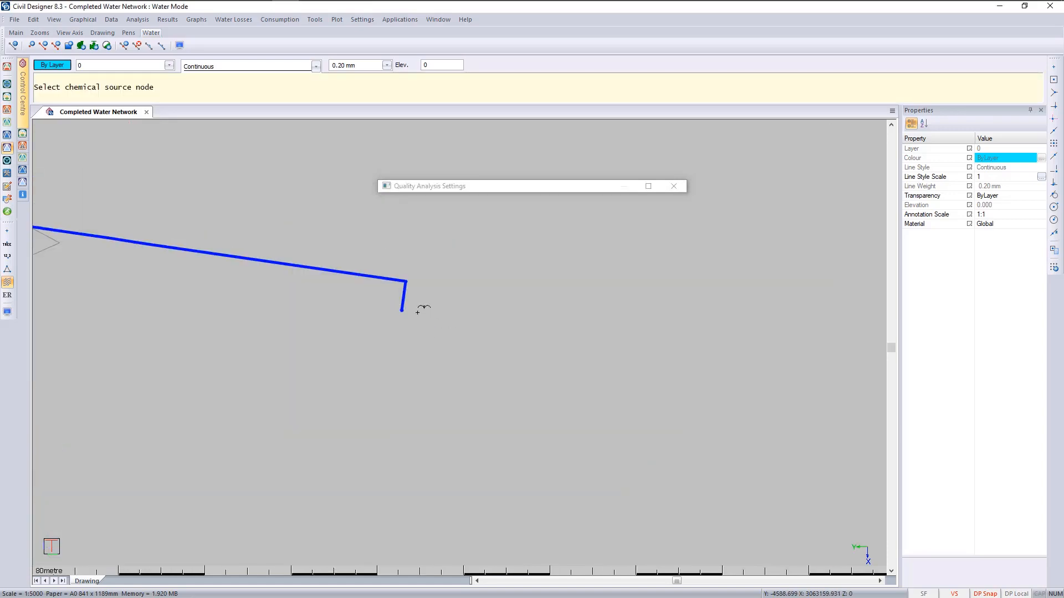
pyautogui.scroll(3, 417, 311)
pyautogui.click(450, 384)
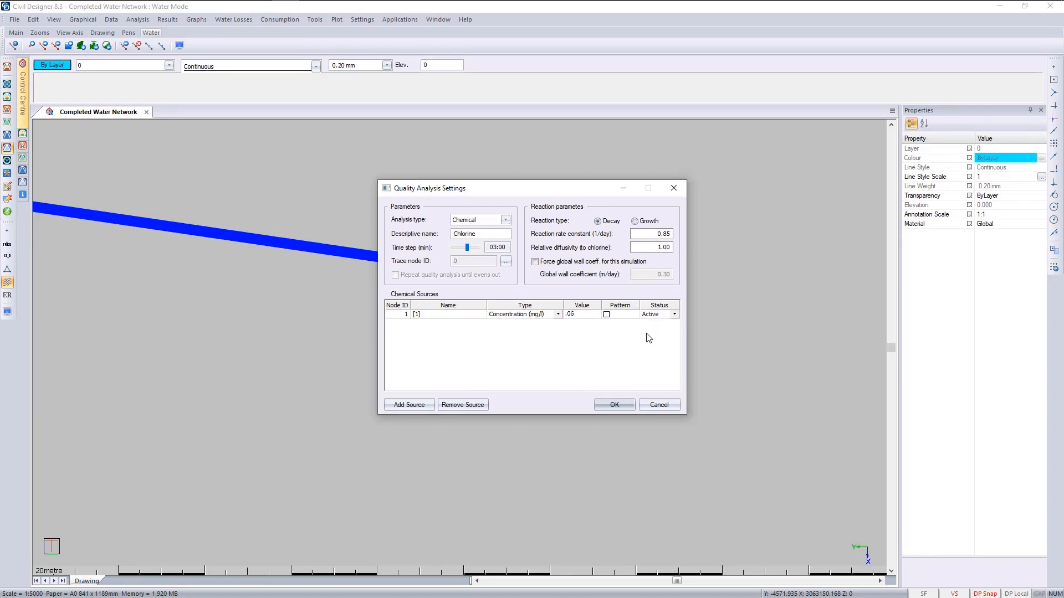
# Step: Accept the chlorine quality settings and run the time simulation, closing its progress window once the run is complete
pyautogui.click(605, 402)
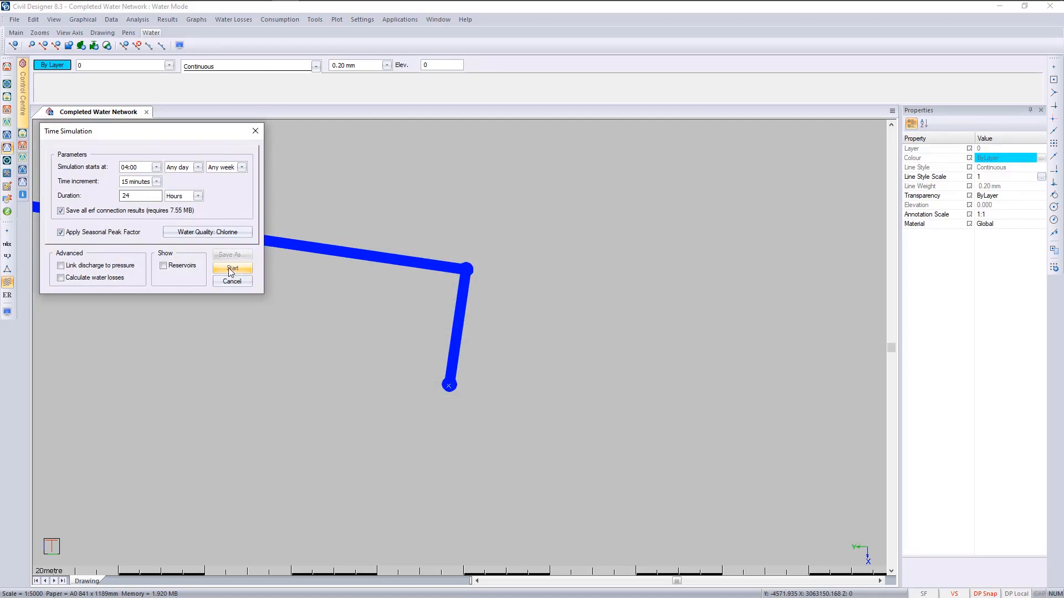
pyautogui.click(230, 269)
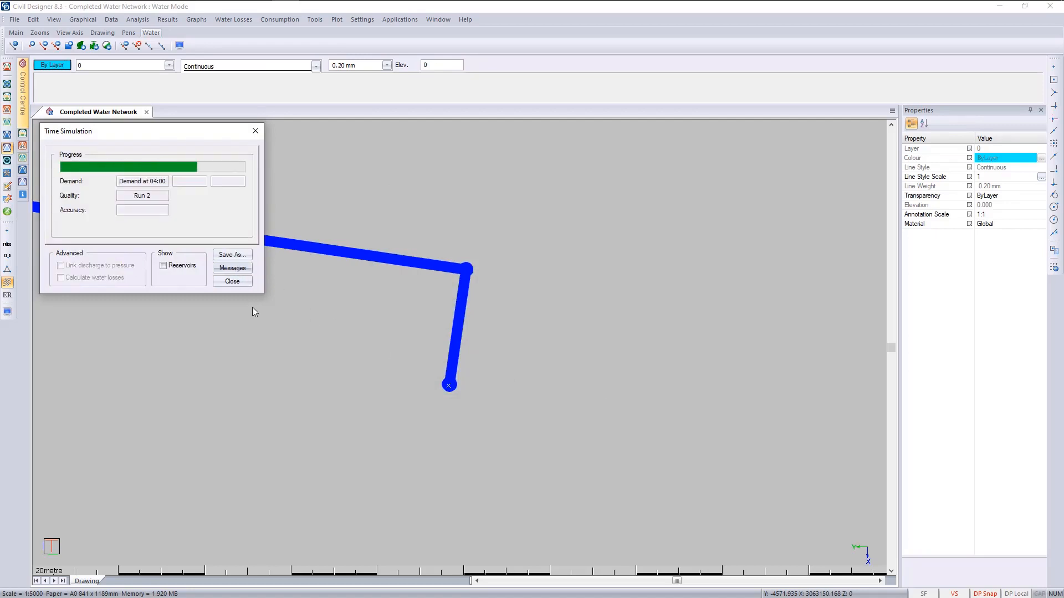
pyautogui.click(233, 281)
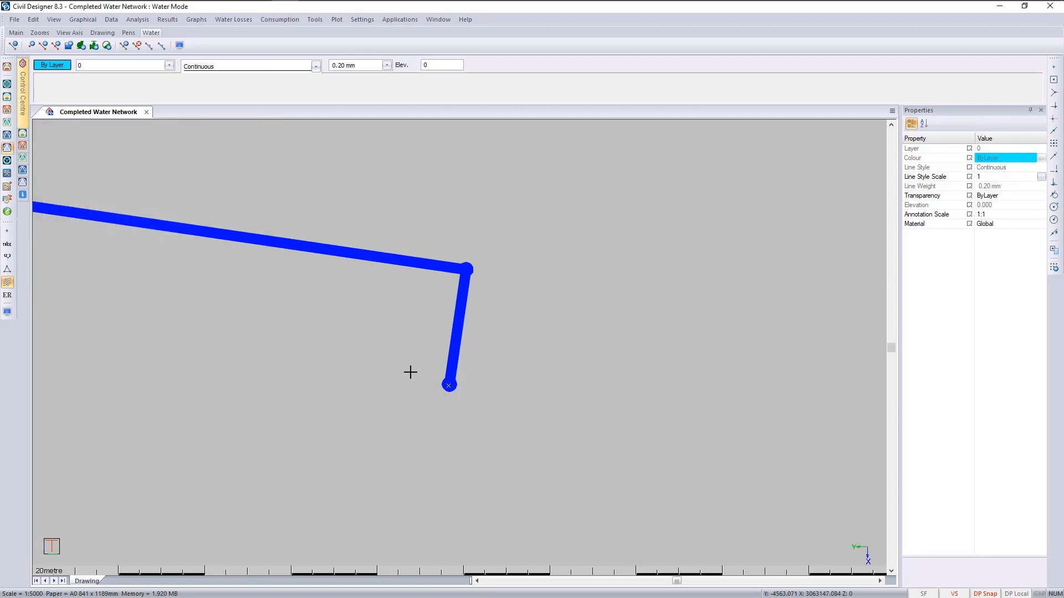
# Step: Annotate the water nodes with {QUALITY_FULL} in the display settings and apply the change
pyautogui.scroll(-5, 410, 373)
pyautogui.scroll(2, 301, 292)
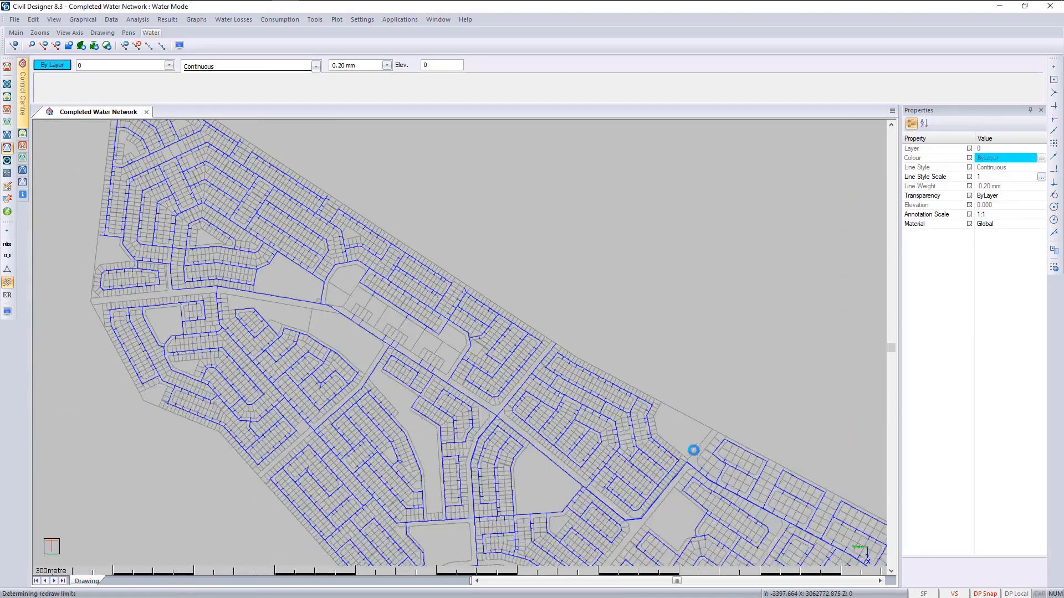
pyautogui.scroll(-1, 667, 439)
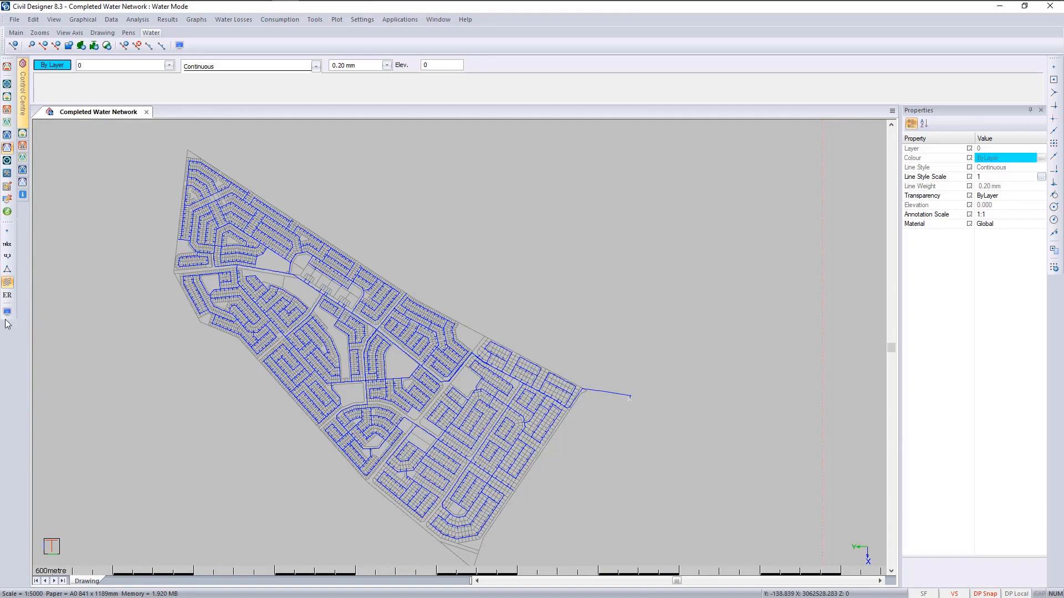
pyautogui.click(6, 313)
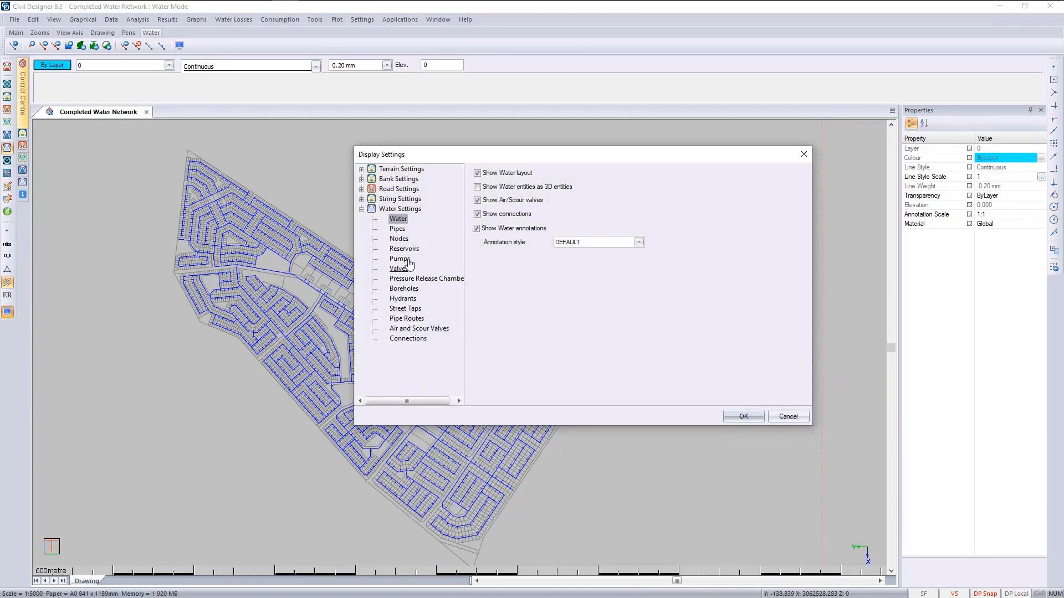
pyautogui.click(400, 239)
pyautogui.rightClick(732, 295)
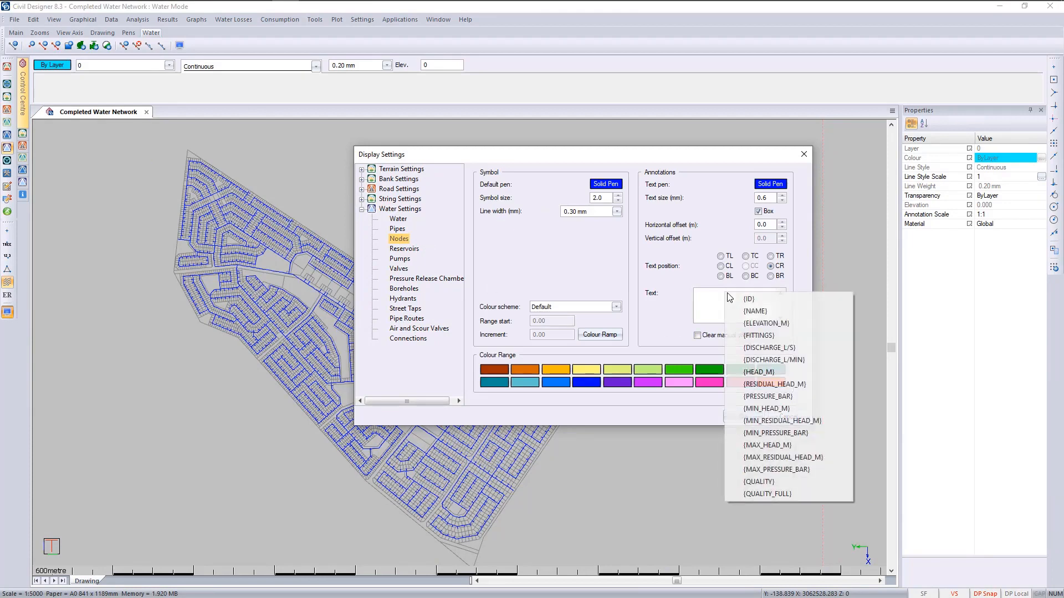
pyautogui.click(793, 493)
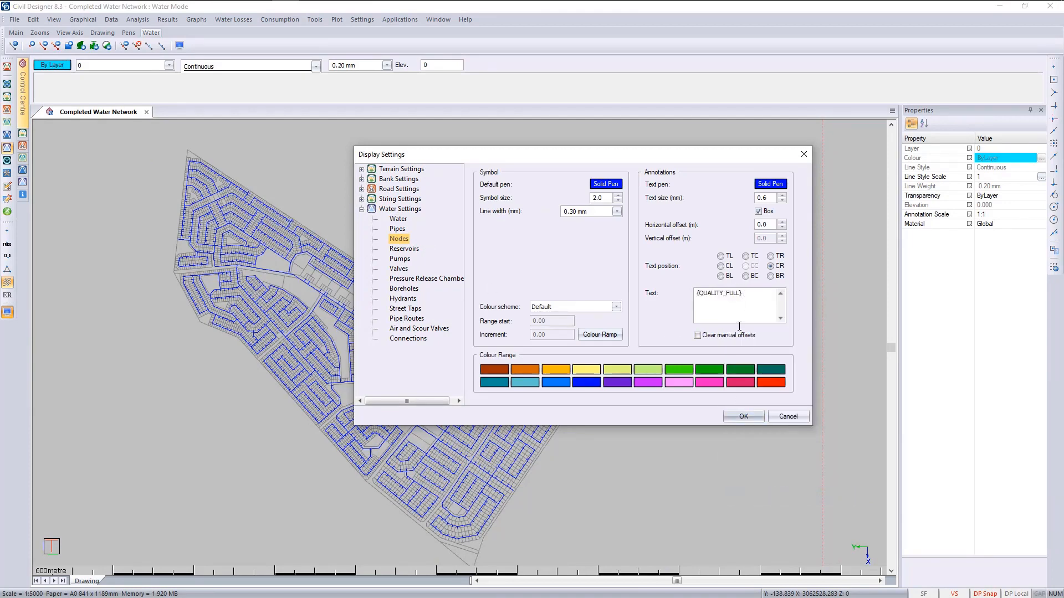
pyautogui.click(743, 416)
# Step: Examine the chlorine label on the layout's far dead-end node at several latest time simulation steps, including 07:30, 18:30 and 02:45
pyautogui.scroll(5, 460, 340)
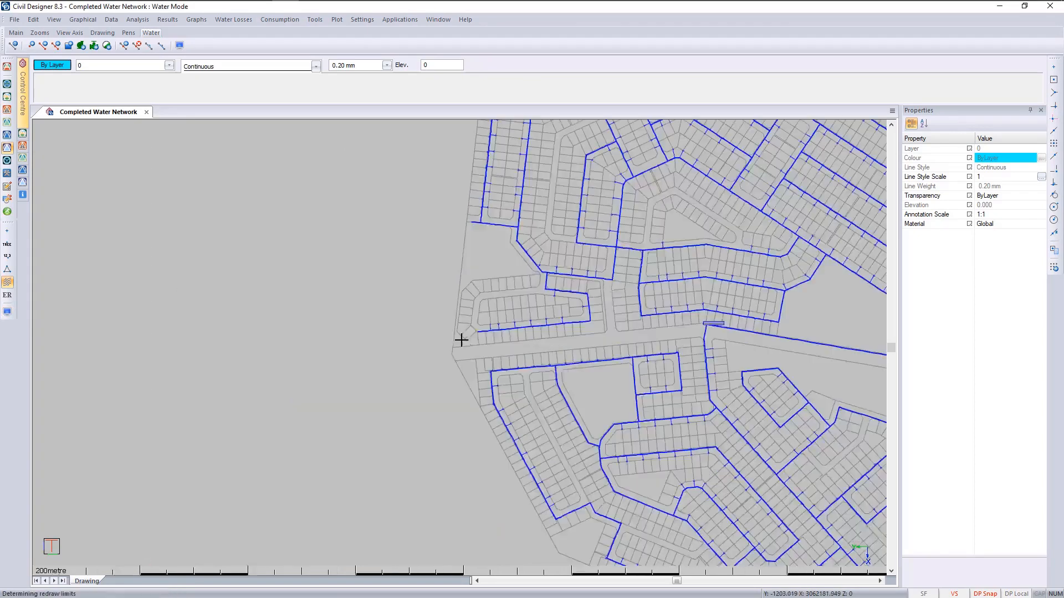
pyautogui.scroll(5, 499, 349)
pyautogui.scroll(2, 525, 321)
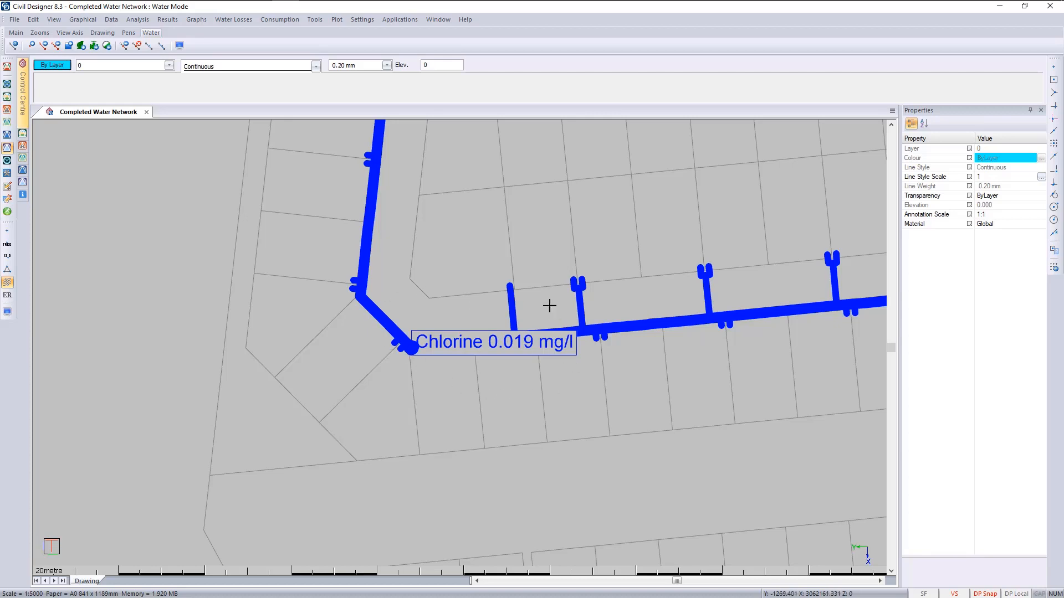
pyautogui.click(23, 193)
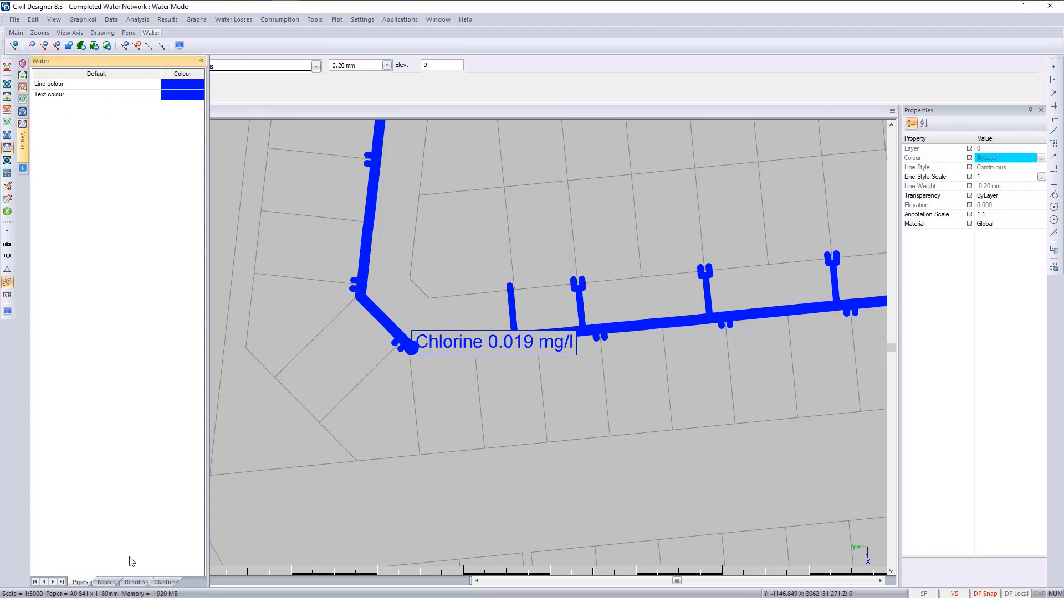
pyautogui.click(135, 583)
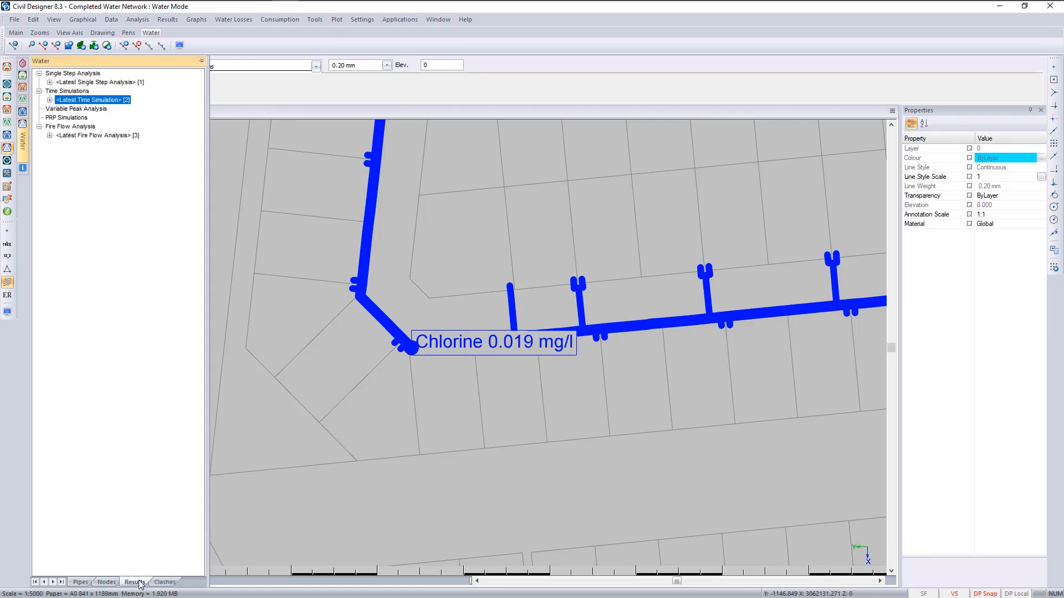
pyautogui.click(49, 100)
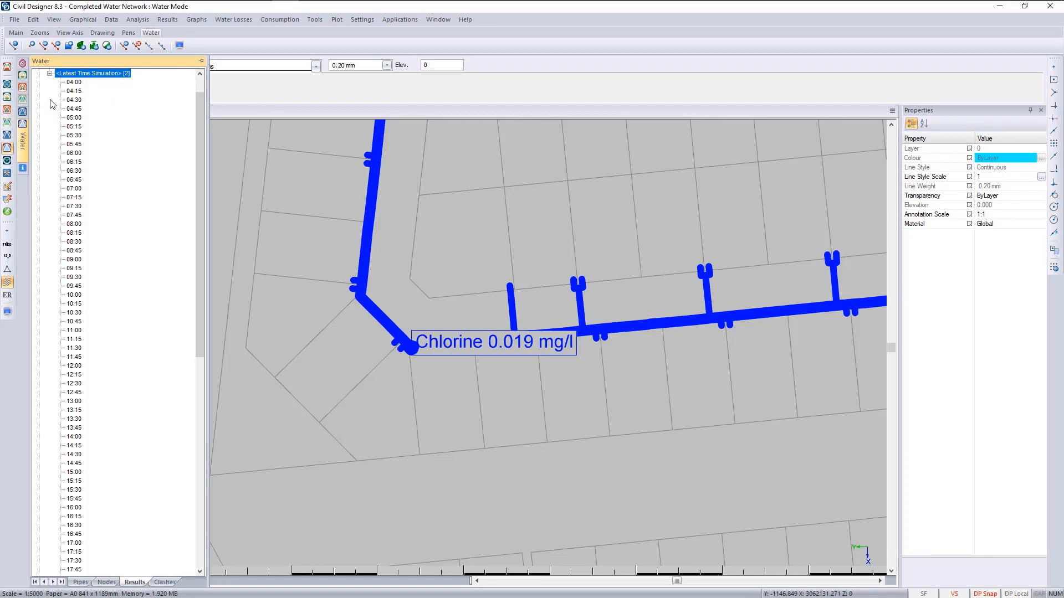
pyautogui.click(72, 132)
pyautogui.click(75, 206)
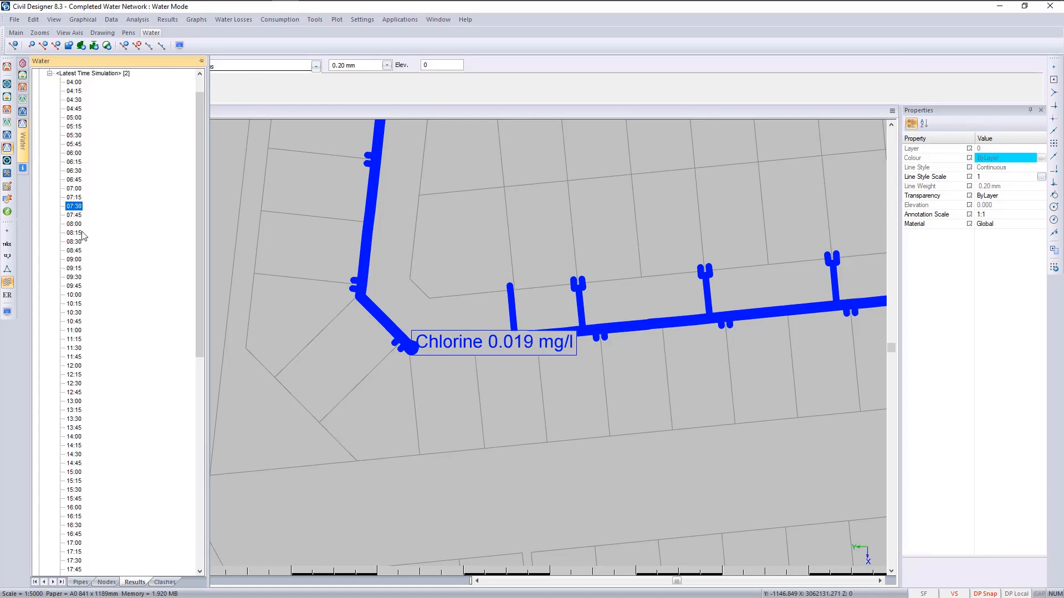
pyautogui.click(78, 286)
pyautogui.scroll(-7, 80, 369)
pyautogui.click(77, 421)
pyautogui.scroll(-8, 79, 436)
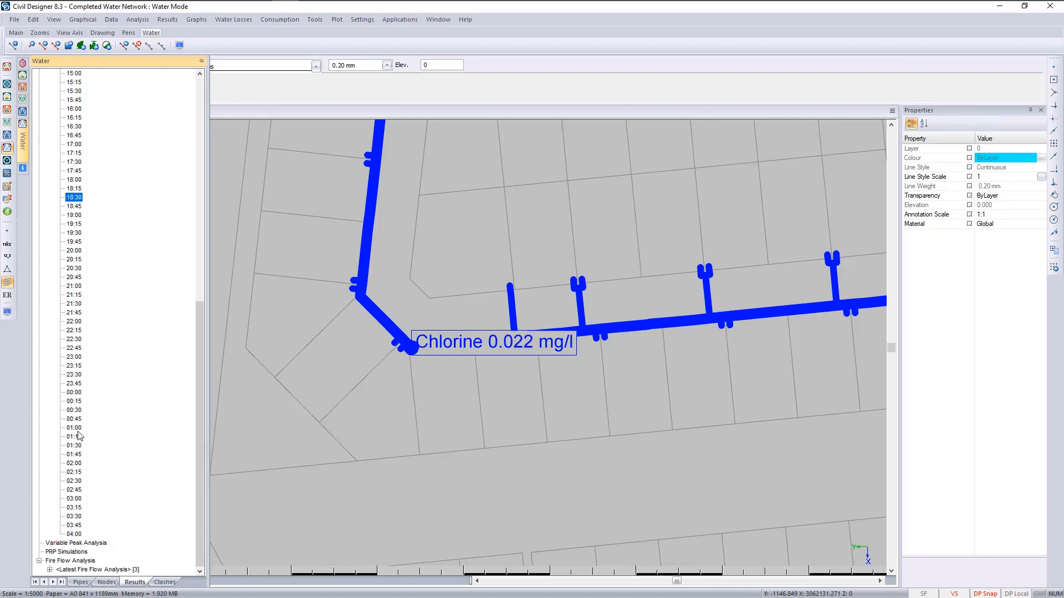
pyautogui.click(75, 489)
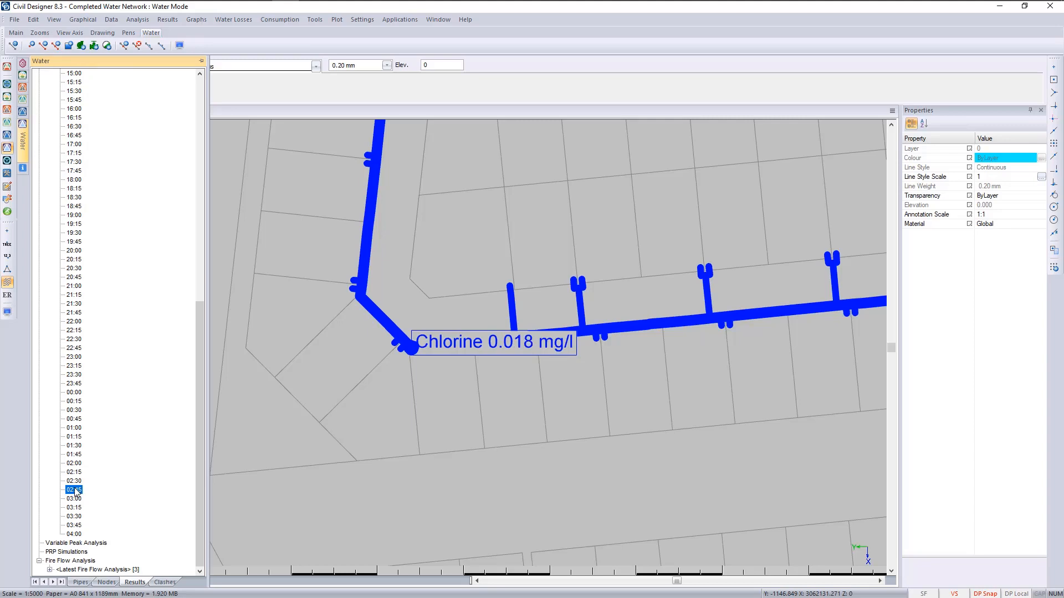
# Step: Display the node graph for the labelled dead-end node, review its Chlorine (mg/l) curve over time, and close the graph
pyautogui.click(417, 353)
pyautogui.rightClick(414, 350)
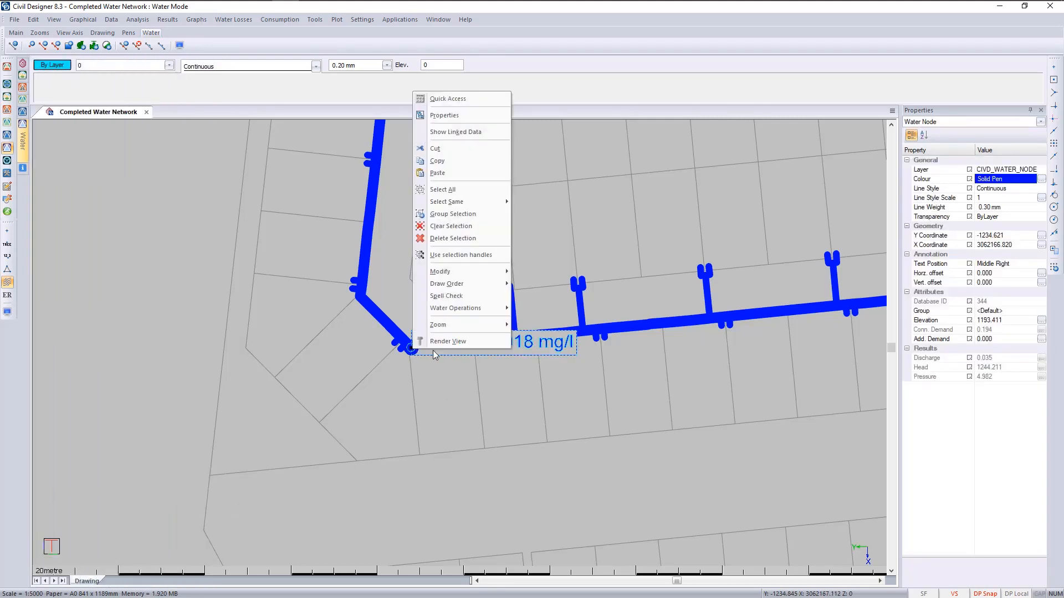
pyautogui.moveTo(491, 308)
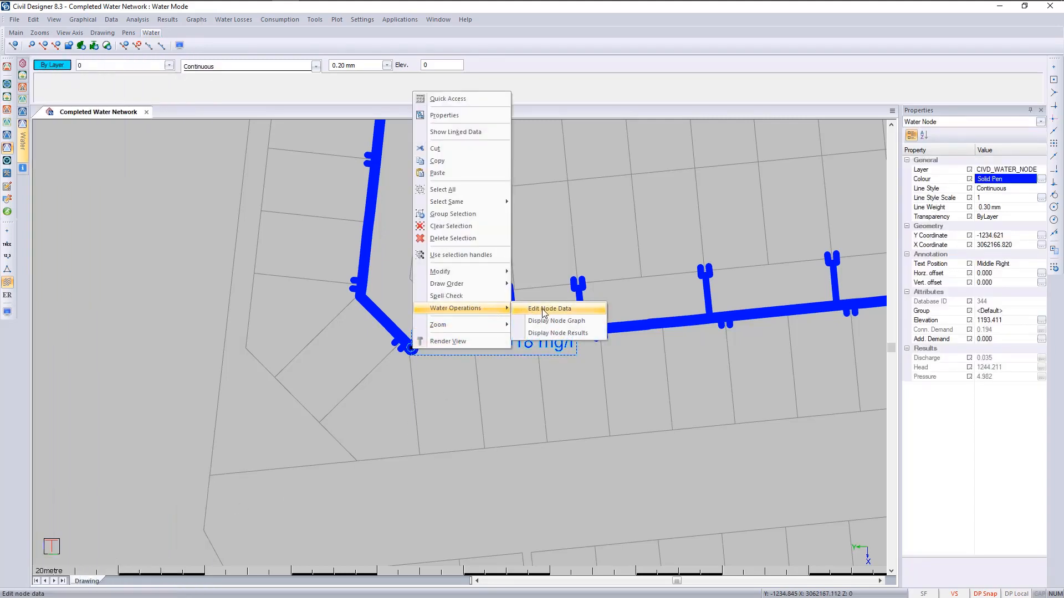
pyautogui.click(592, 327)
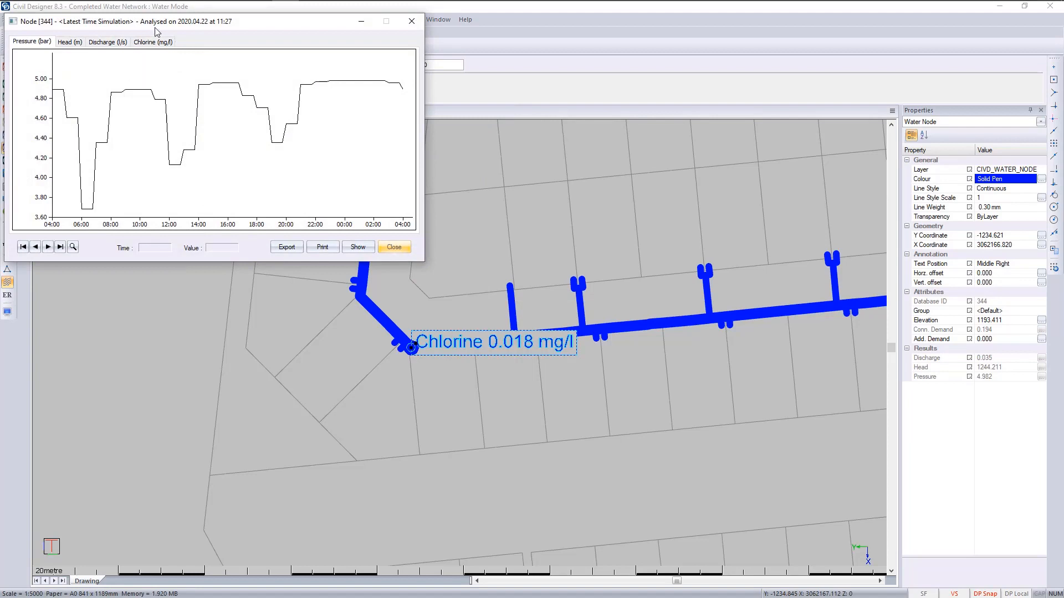
pyautogui.click(157, 42)
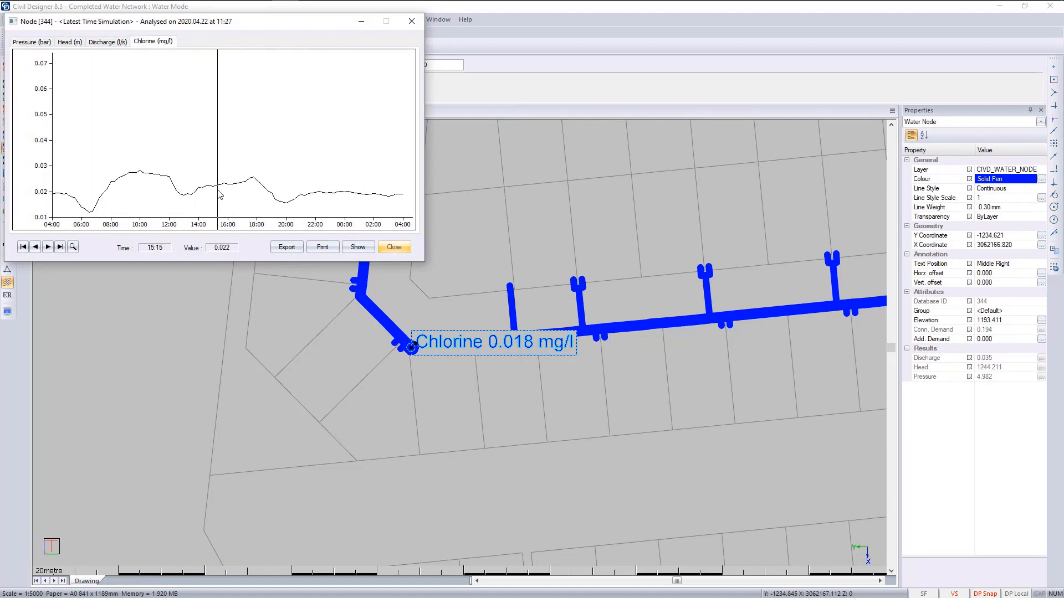
pyautogui.click(395, 247)
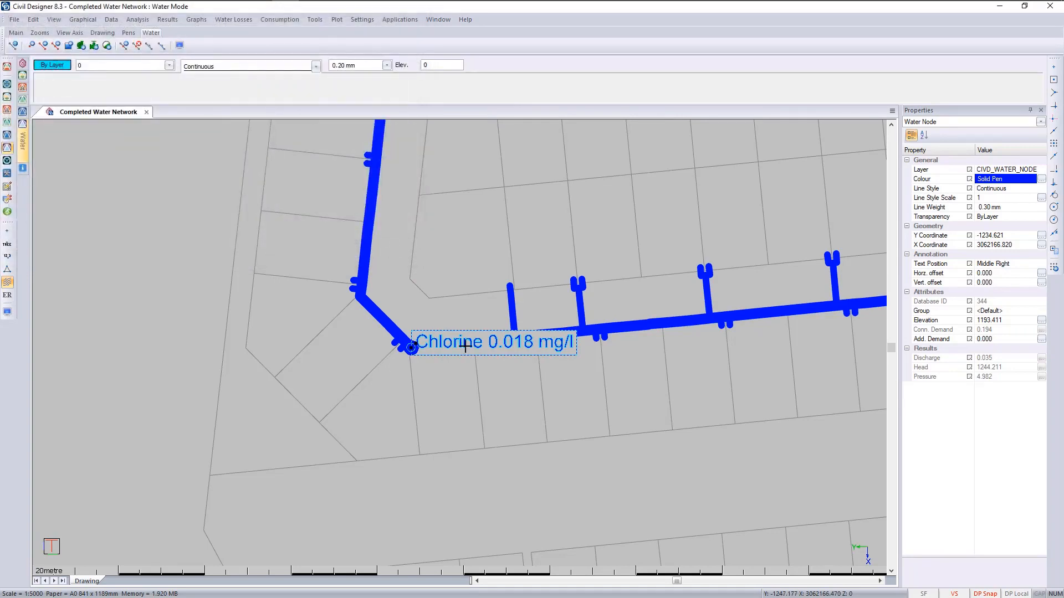
# Step: Review the time pattern of the chlorine source in the time simulation's water quality settings, then cancel out without changes
pyautogui.press('Escape')
pyautogui.scroll(-10, 433, 339)
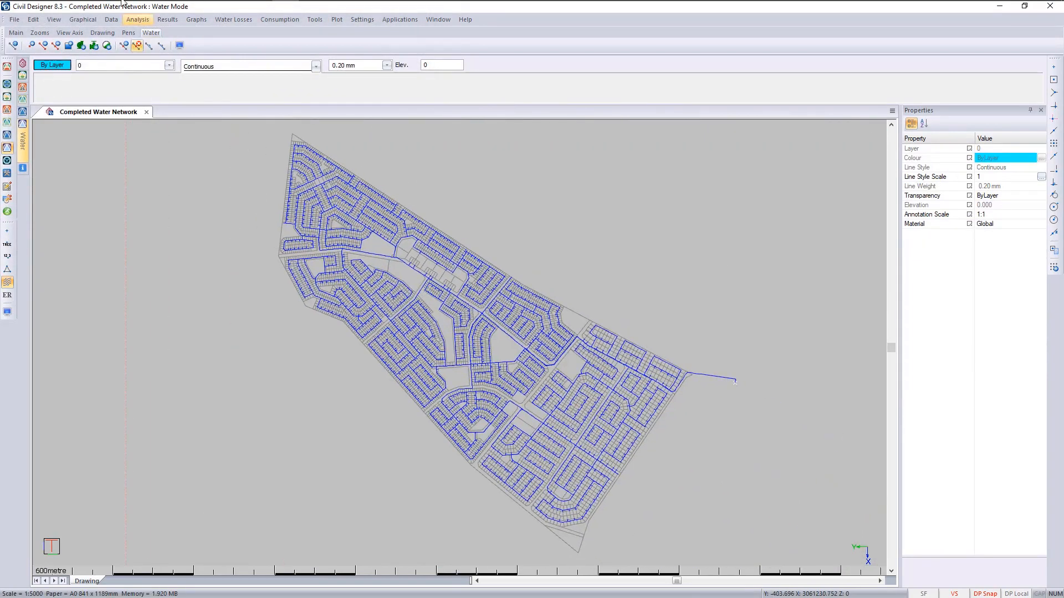
pyautogui.click(133, 20)
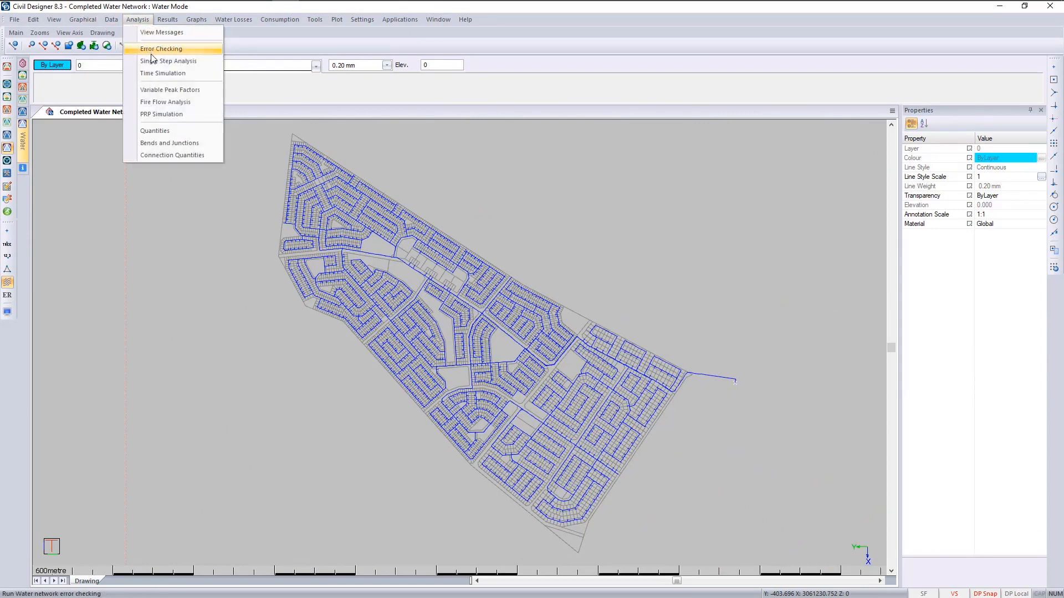
pyautogui.click(165, 74)
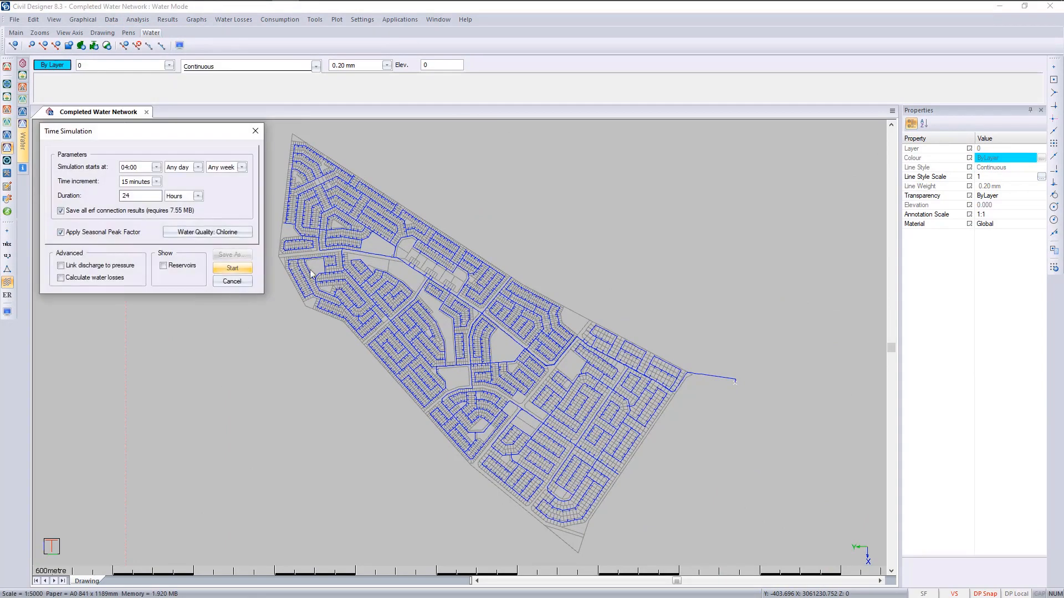
pyautogui.click(204, 231)
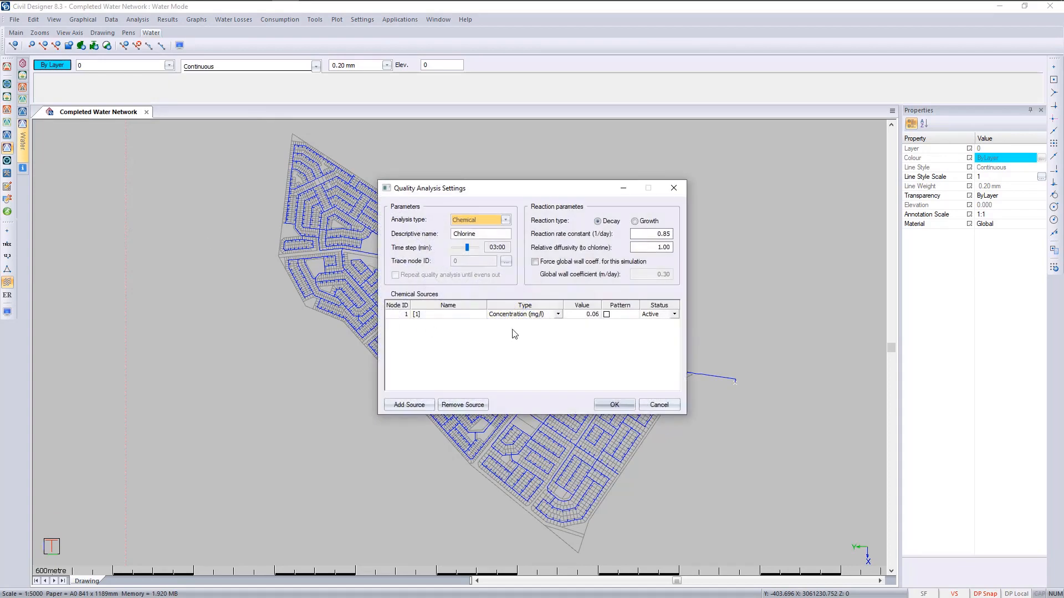
pyautogui.click(606, 314)
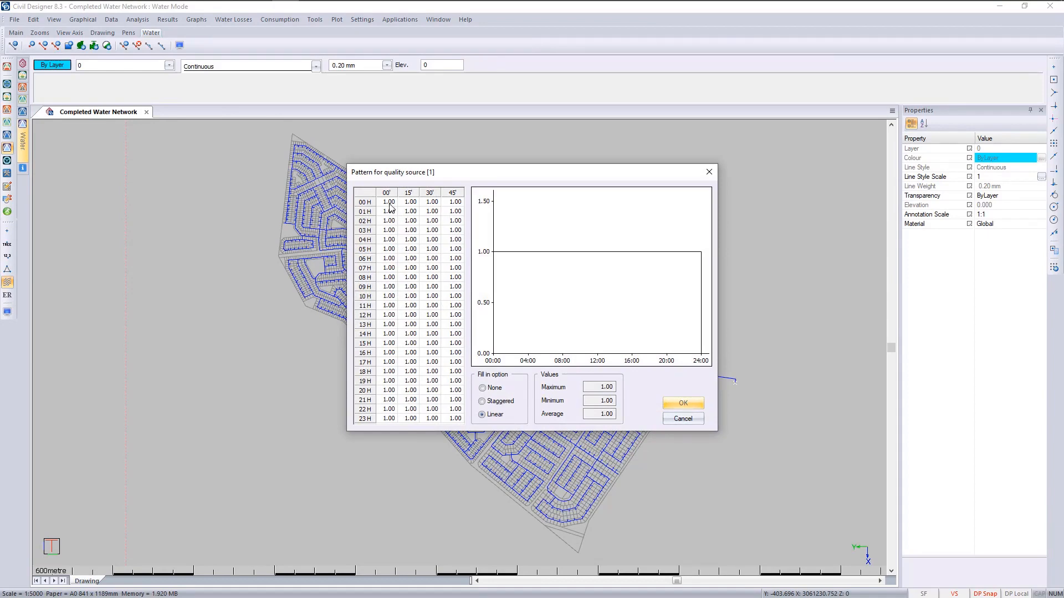
pyautogui.click(700, 420)
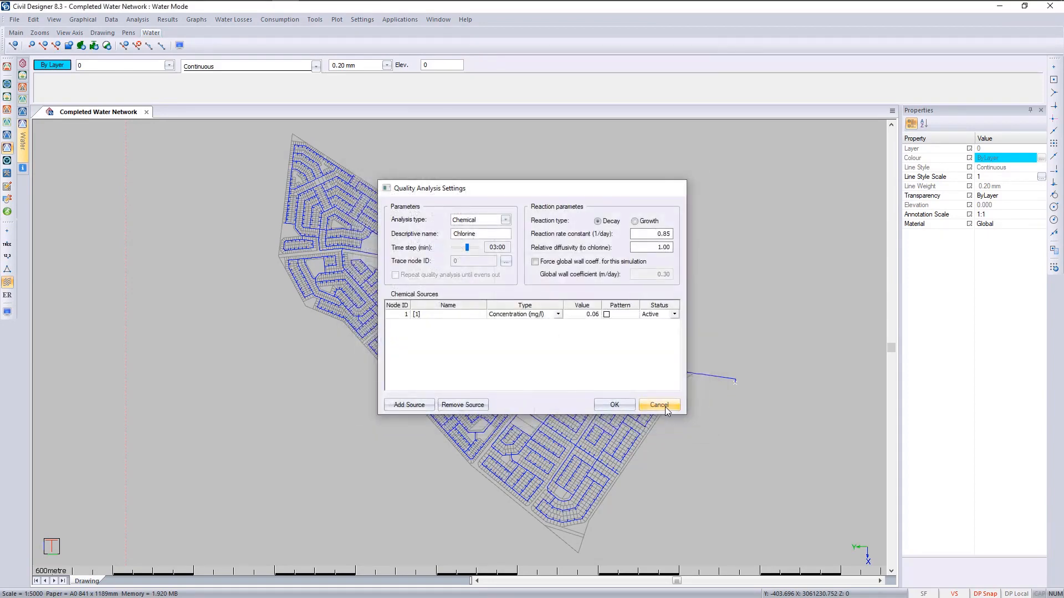
pyautogui.click(665, 407)
pyautogui.click(233, 281)
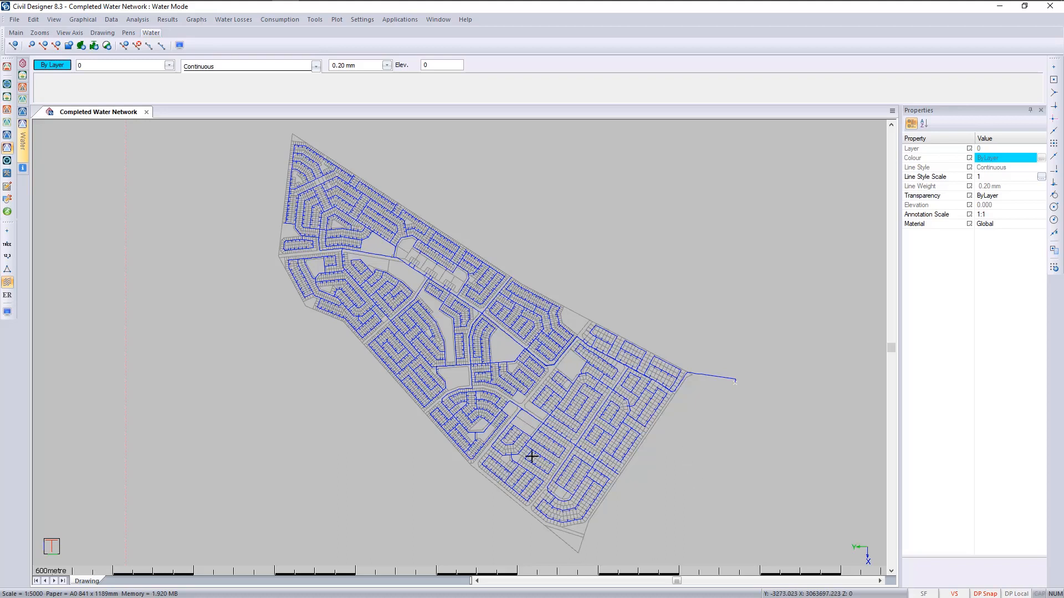
# Step: Set the water pipes' colour scheme to Diameters in the display settings
pyautogui.click(7, 312)
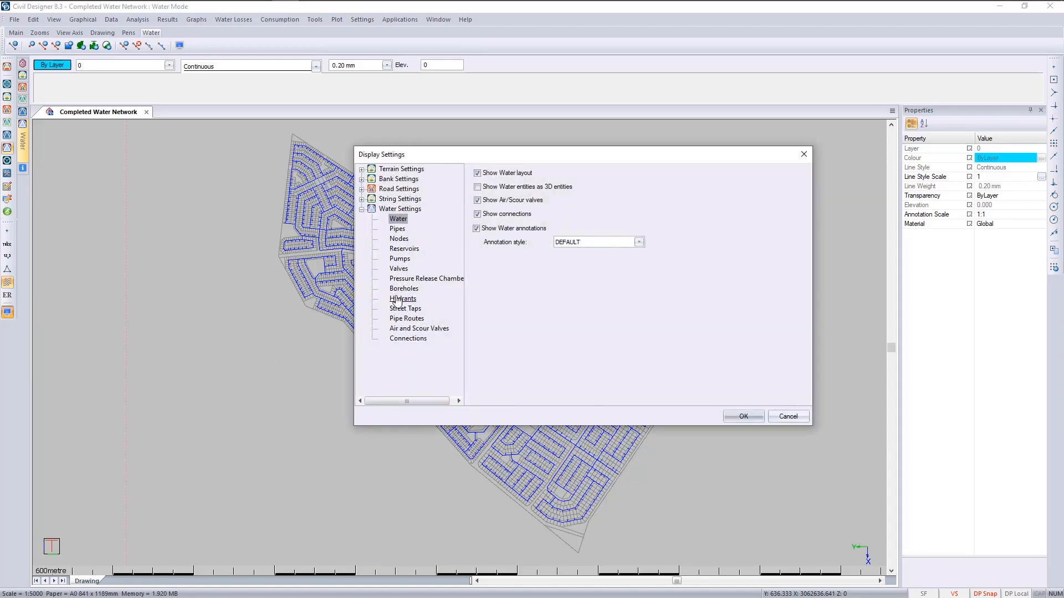
pyautogui.click(398, 229)
pyautogui.click(565, 308)
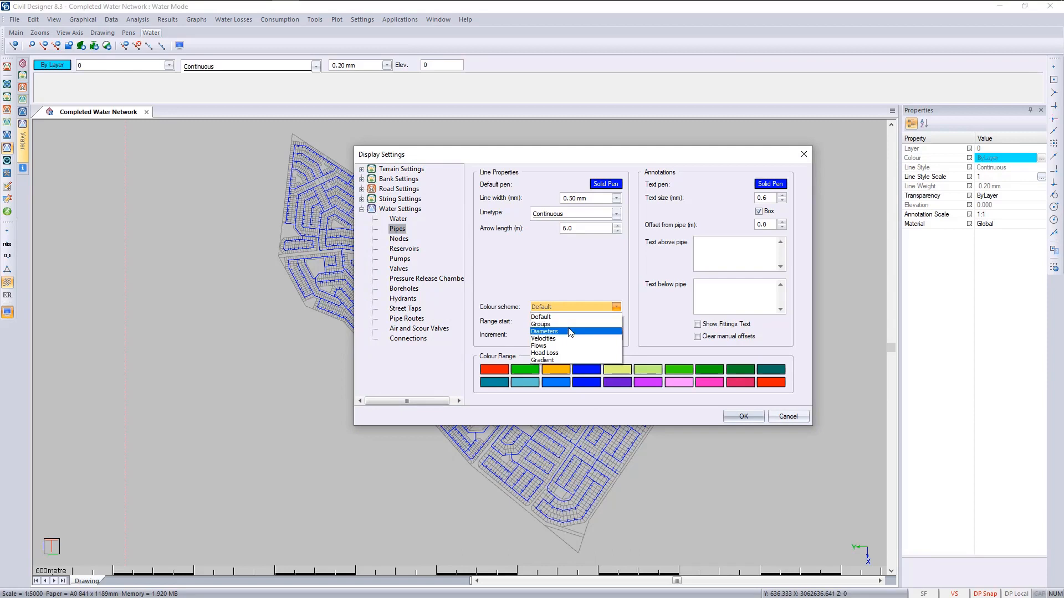
pyautogui.click(571, 332)
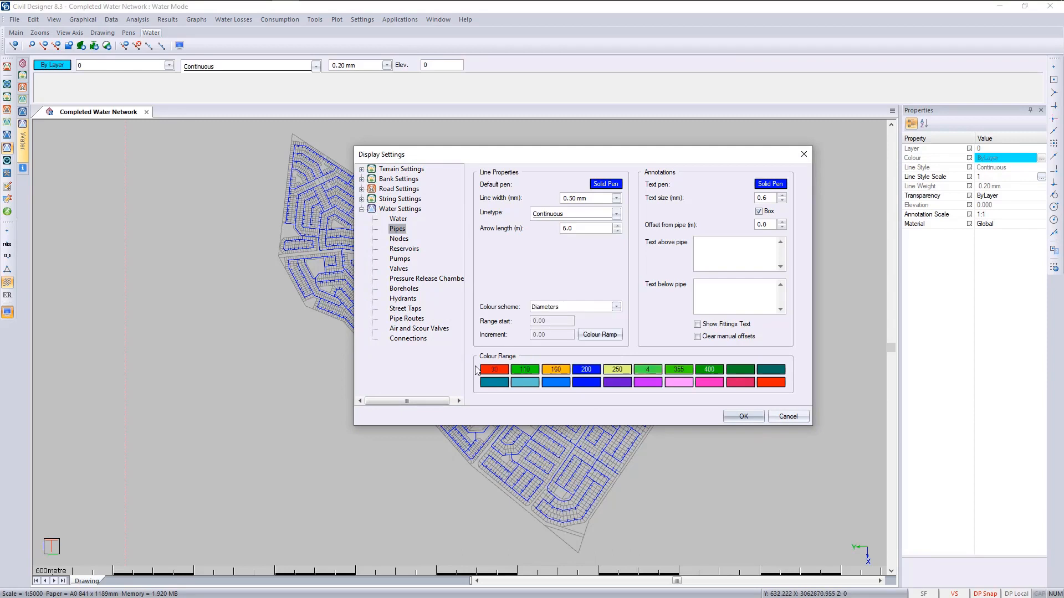
# Step: Assign pen 11 to the 355 diameter and pen 132 to the 400 diameter, then apply the display settings
pyautogui.click(683, 371)
pyautogui.click(640, 209)
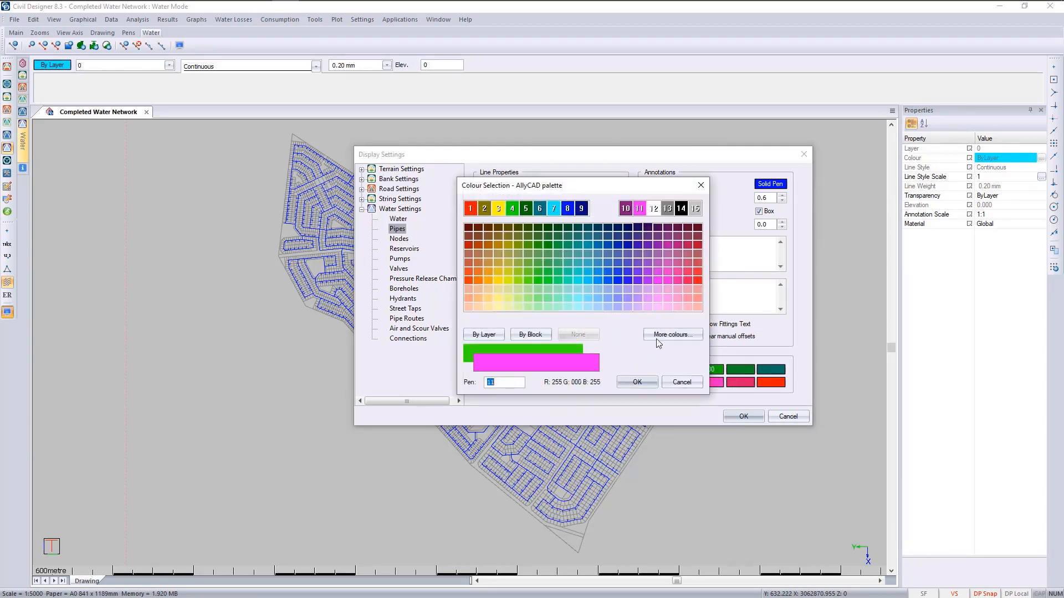
pyautogui.click(642, 382)
pyautogui.click(711, 371)
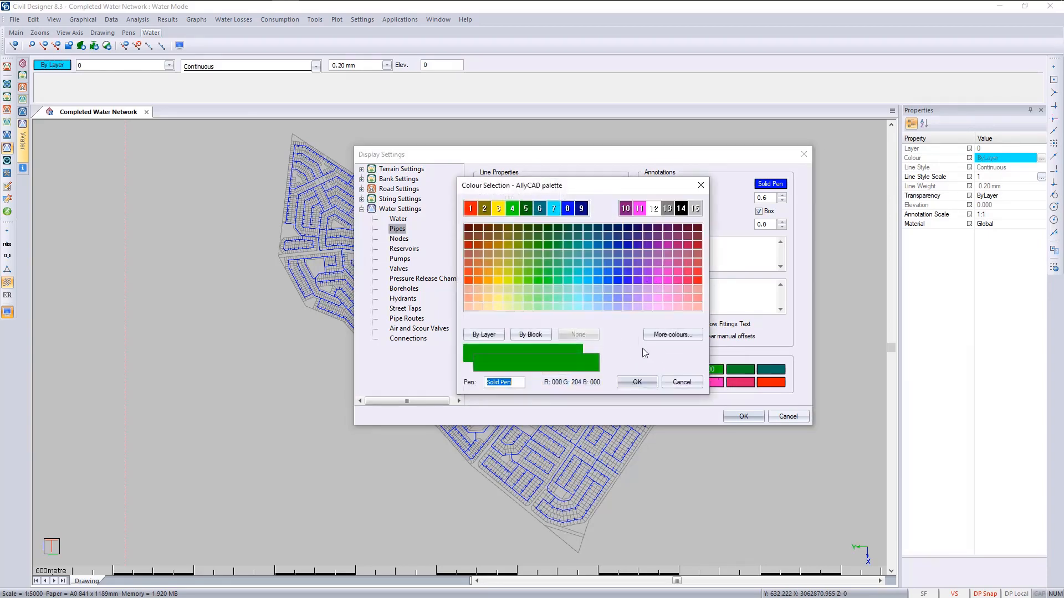
pyautogui.click(577, 282)
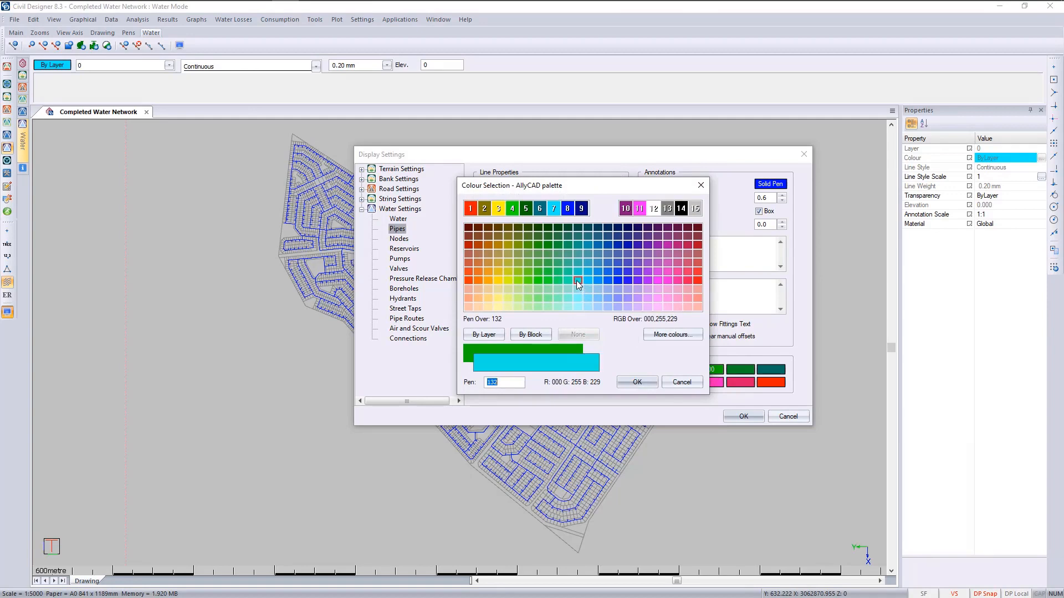
pyautogui.click(636, 381)
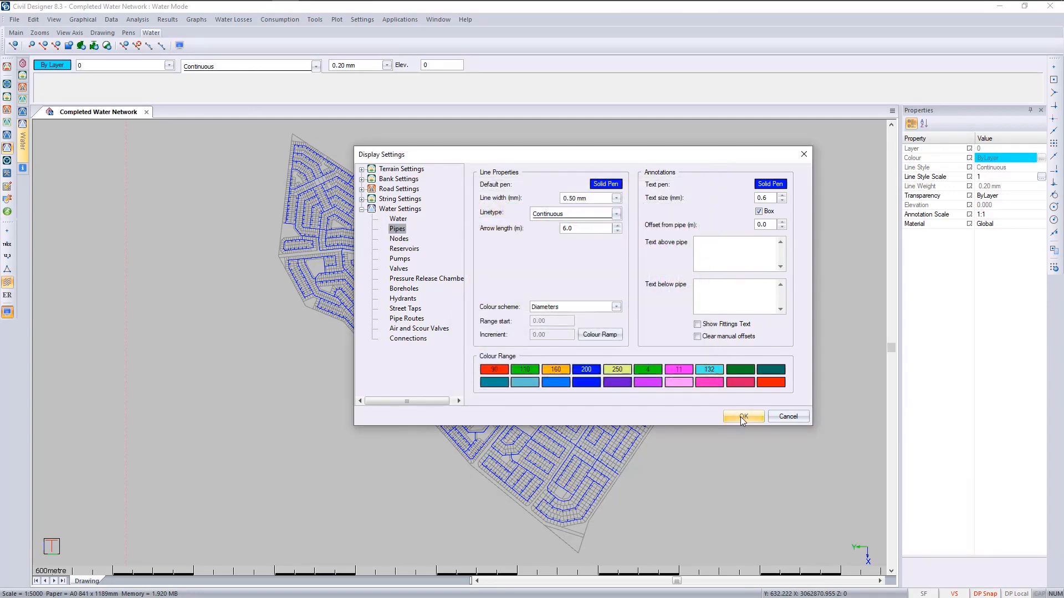
pyautogui.click(742, 416)
# Step: Examine the diameter-coloured pipes and the chlorine node labels in different parts of the network
pyautogui.scroll(5, 576, 375)
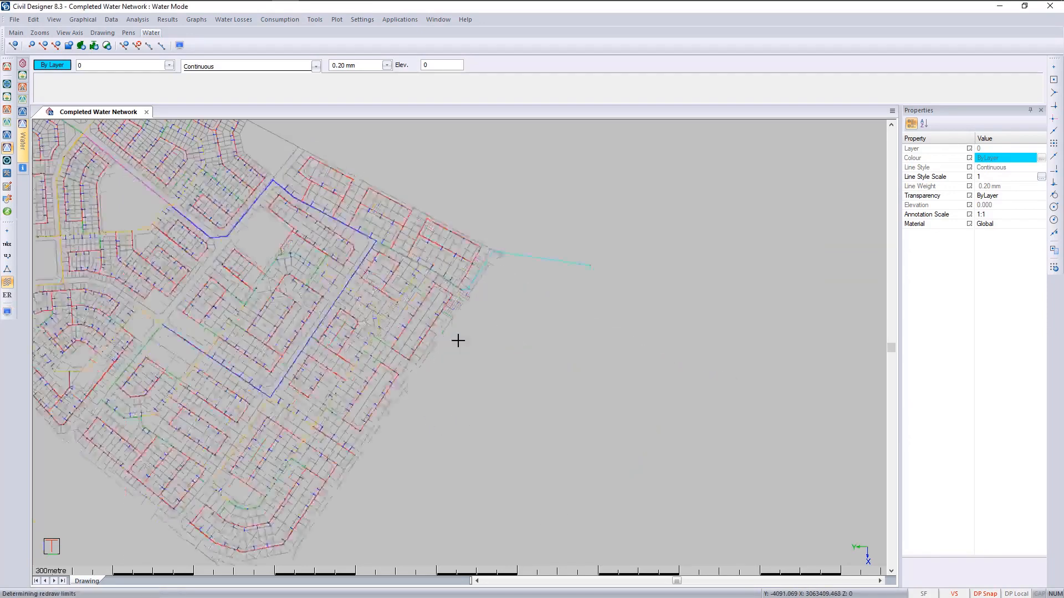
pyautogui.scroll(-3, 381, 260)
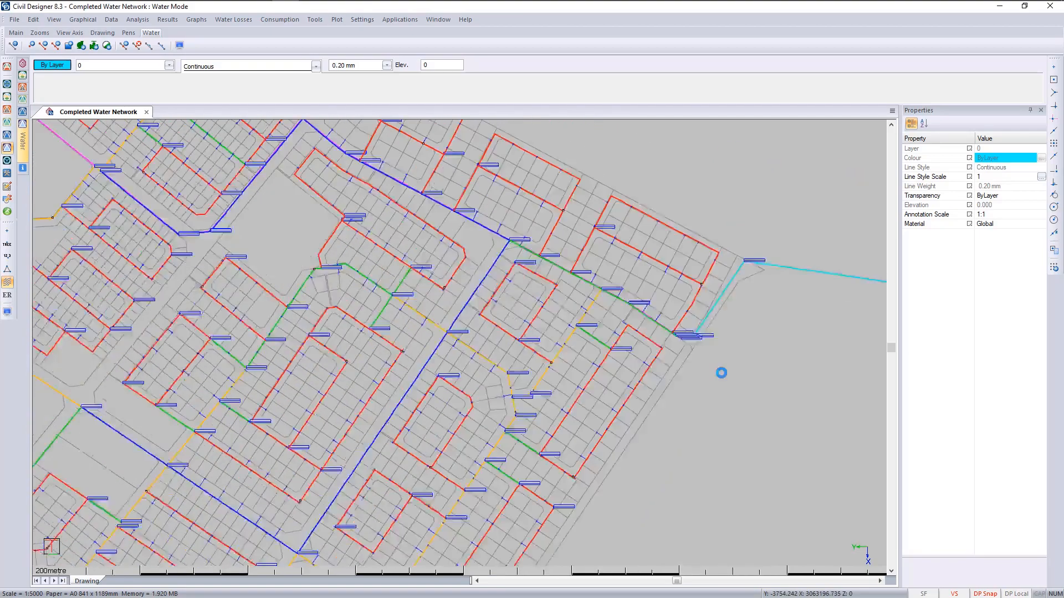
pyautogui.moveTo(305, 284)
pyautogui.mouseDown(button='middle')
pyautogui.moveTo(670, 318)
pyautogui.moveTo(707, 443)
pyautogui.moveTo(446, 301)
pyautogui.moveTo(507, 382)
pyautogui.mouseUp(button='middle')
pyautogui.moveTo(496, 299); pyautogui.dragTo(460, 445, button='middle')
pyautogui.scroll(3, 466, 227)
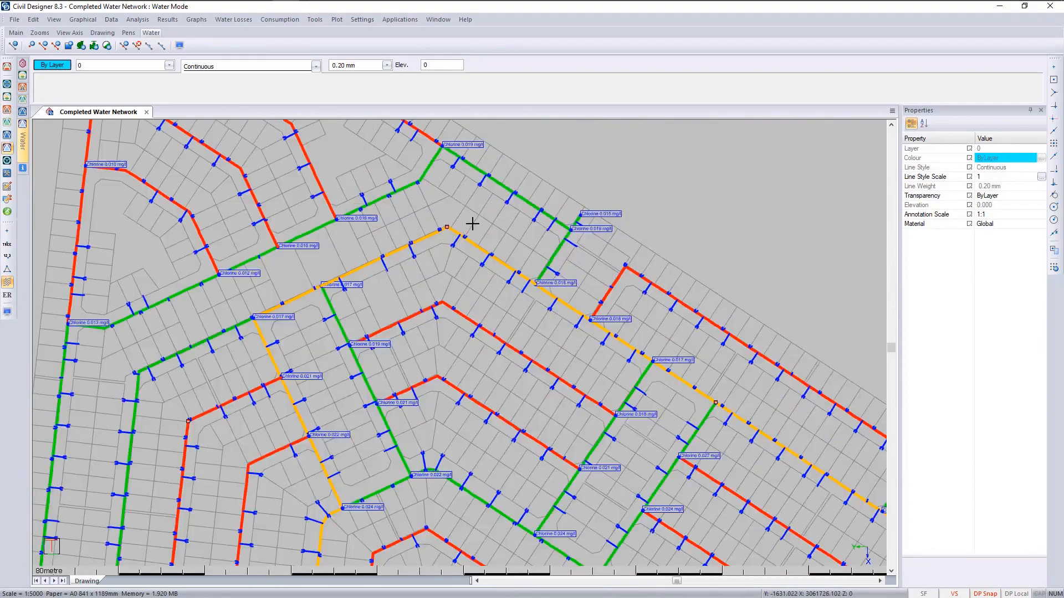
pyautogui.scroll(3, 456, 339)
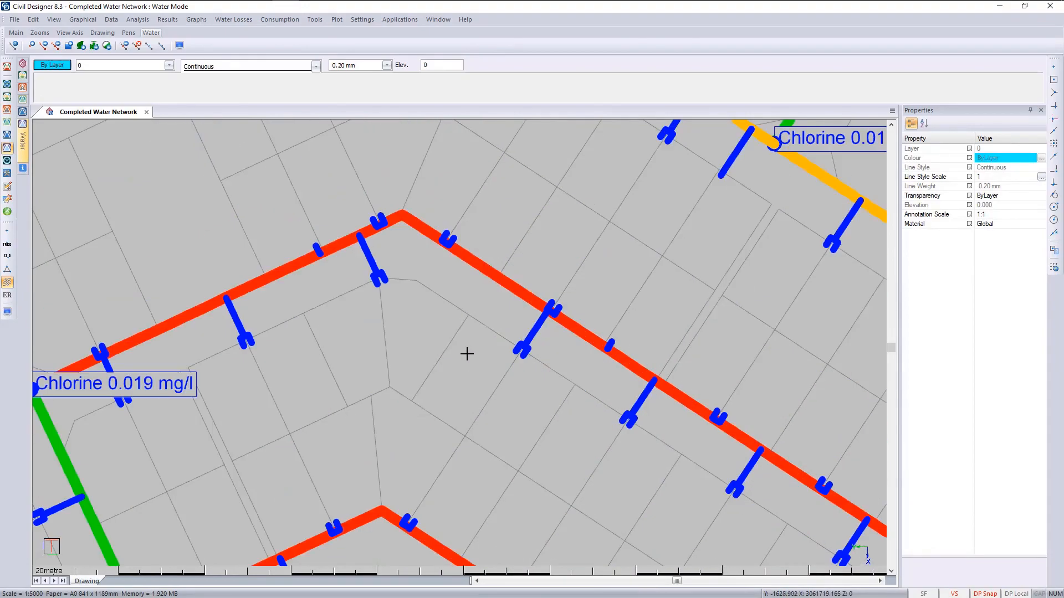
pyautogui.scroll(-3, 468, 358)
pyautogui.scroll(-5, 469, 355)
pyautogui.scroll(2, 484, 365)
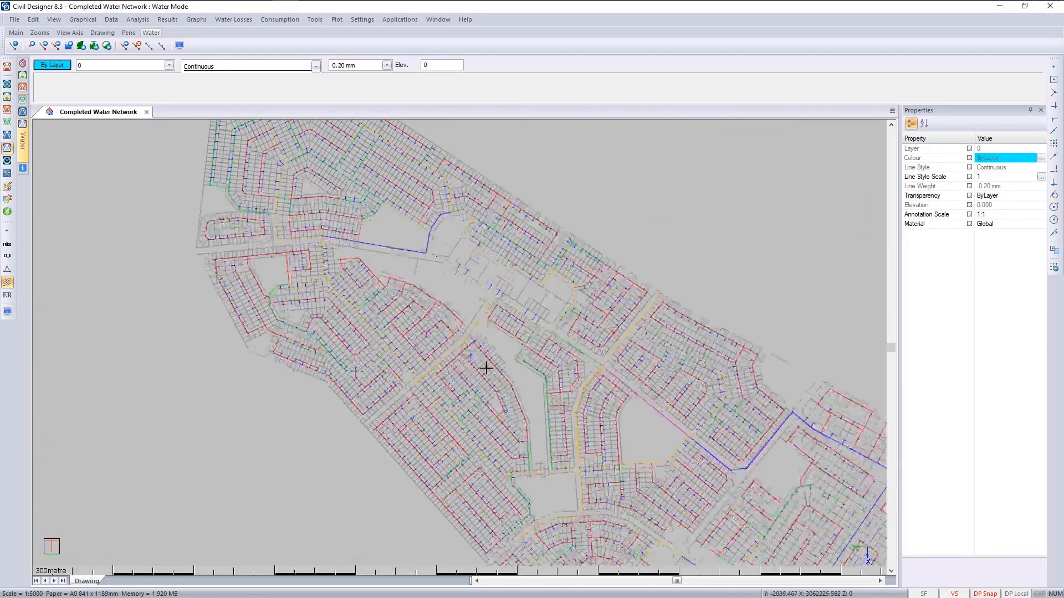
pyautogui.scroll(-5, 463, 348)
pyautogui.scroll(2, 463, 348)
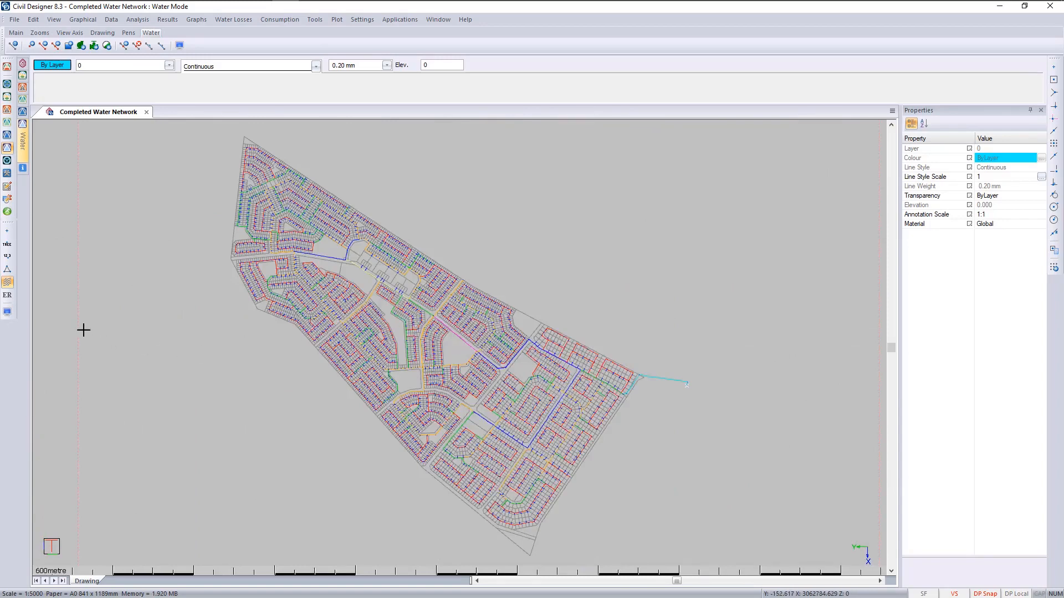
# Step: Switch the water pipes' colour scheme to Velocities in the display settings
pyautogui.click(7, 312)
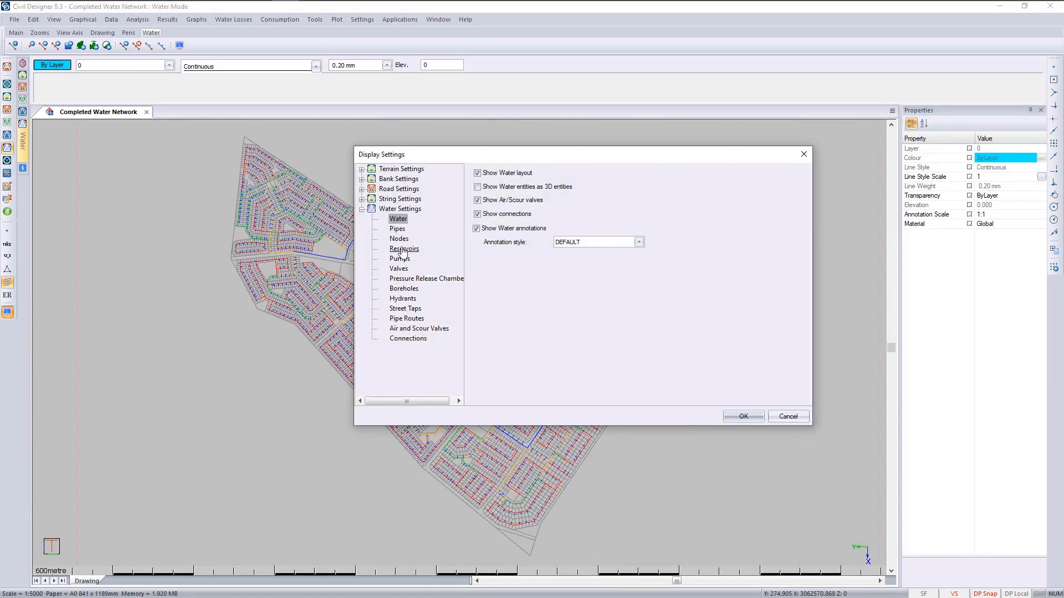
pyautogui.click(397, 229)
pyautogui.click(582, 306)
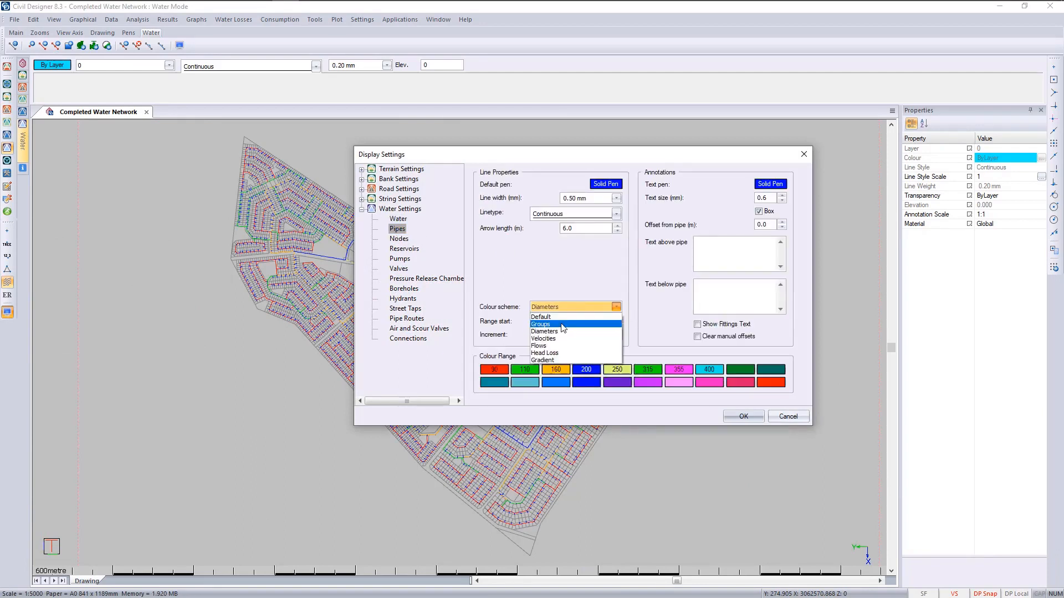
pyautogui.click(562, 339)
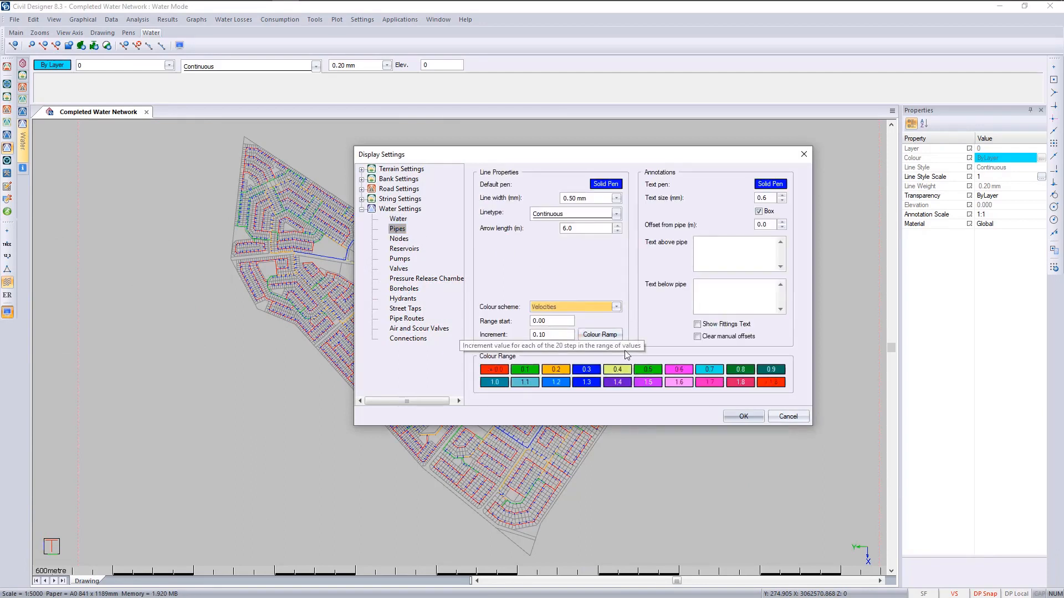
# Step: Generate a velocity colour ramp from pen 1 to pen 8 and apply the display settings
pyautogui.click(601, 336)
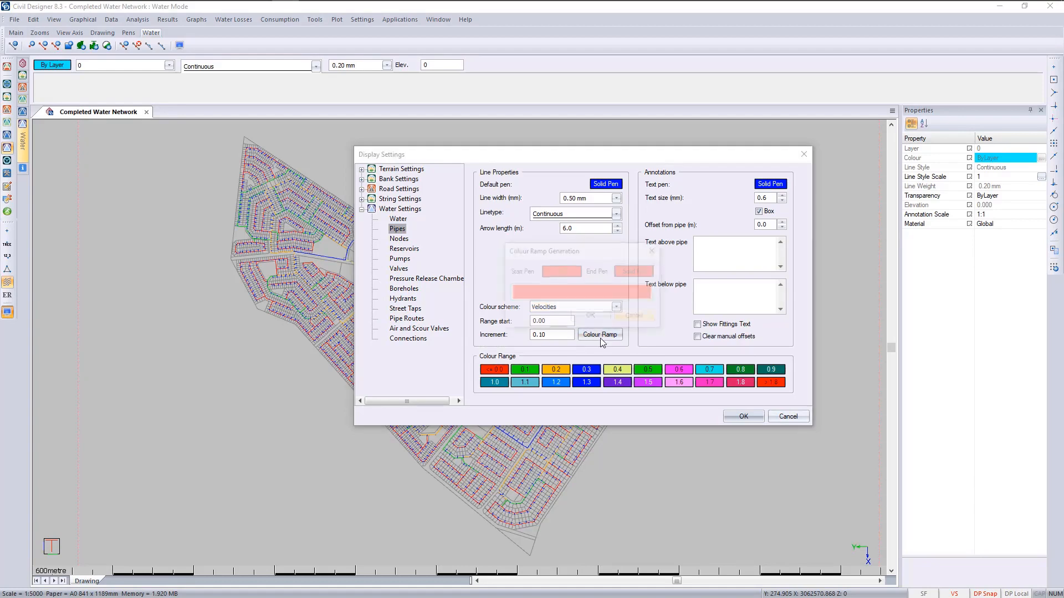
pyautogui.click(635, 271)
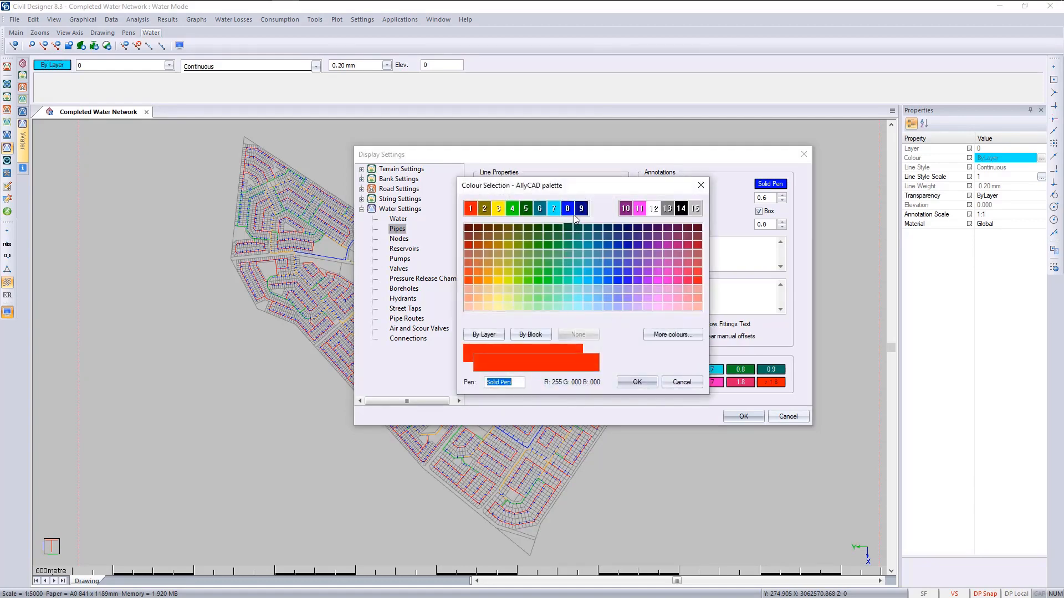
pyautogui.click(568, 208)
pyautogui.click(634, 382)
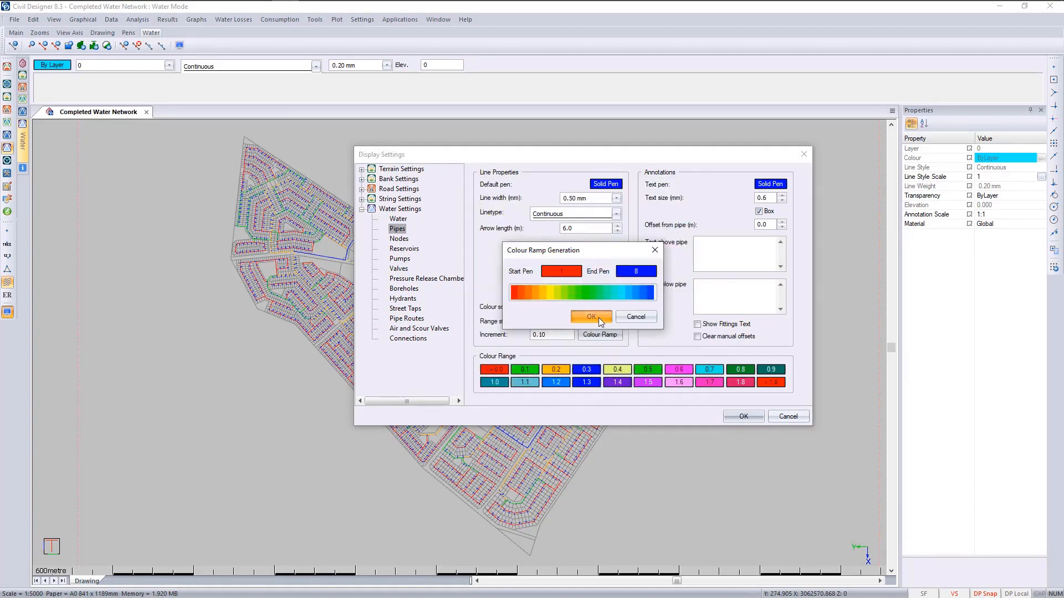
pyautogui.click(599, 317)
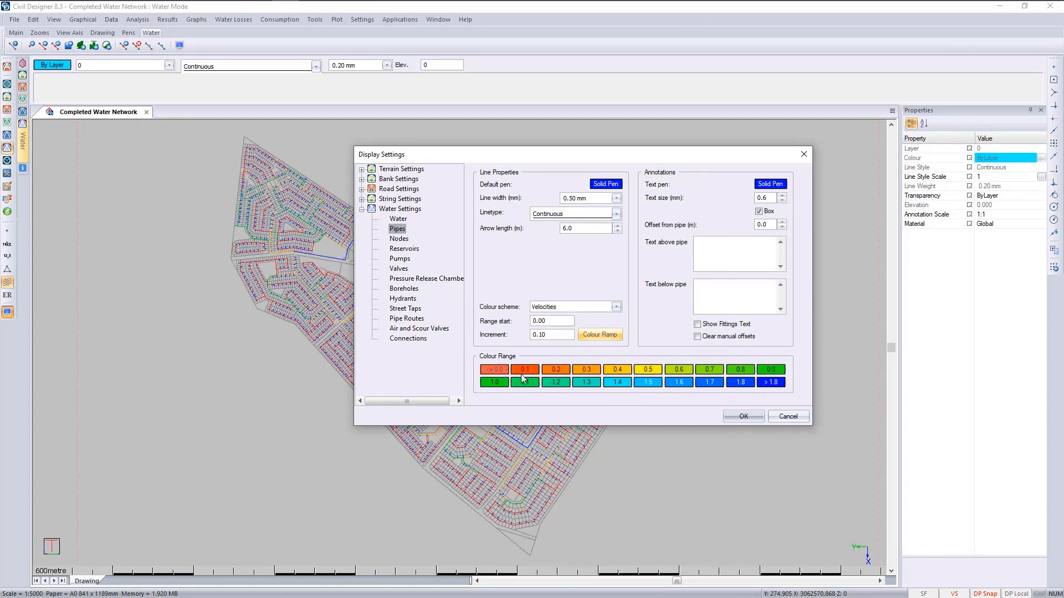
pyautogui.click(742, 416)
# Step: Examine the velocity-coloured pipes at several latest time simulation steps: 05:30, 06:30, 07:30, 08:30, 12:00, 14:45, 16:45 and 20:00
pyautogui.scroll(3, 459, 343)
pyautogui.scroll(-5, 459, 343)
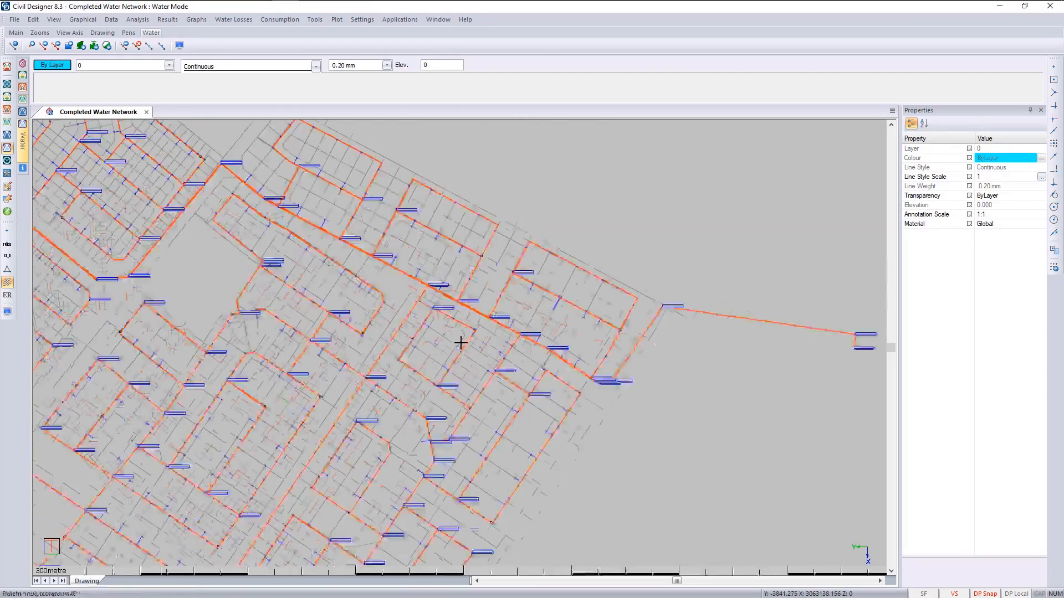
pyautogui.scroll(-3, 460, 343)
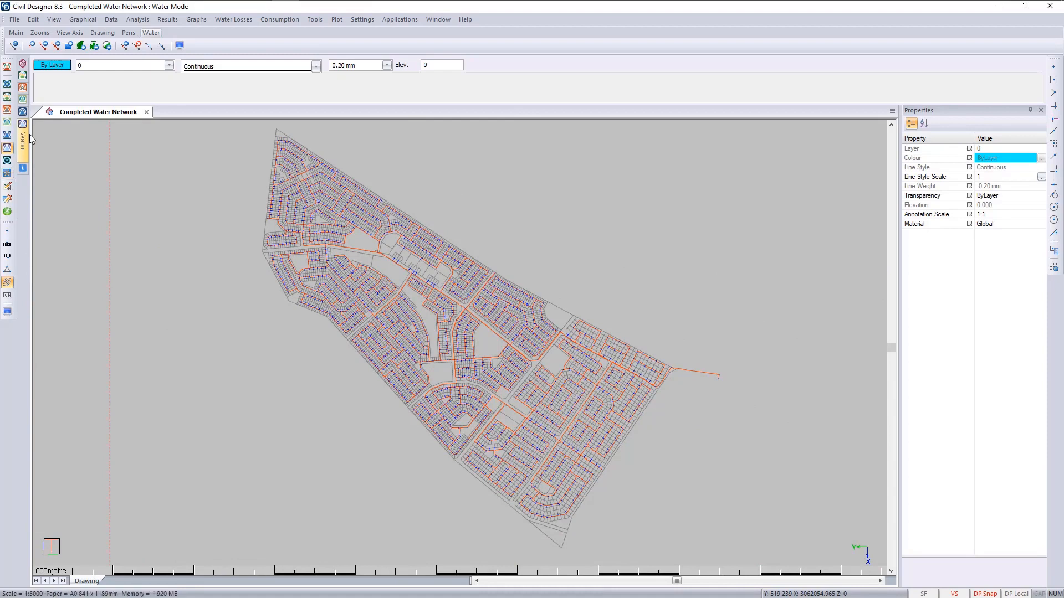
pyautogui.moveTo(28, 140)
pyautogui.click(49, 100)
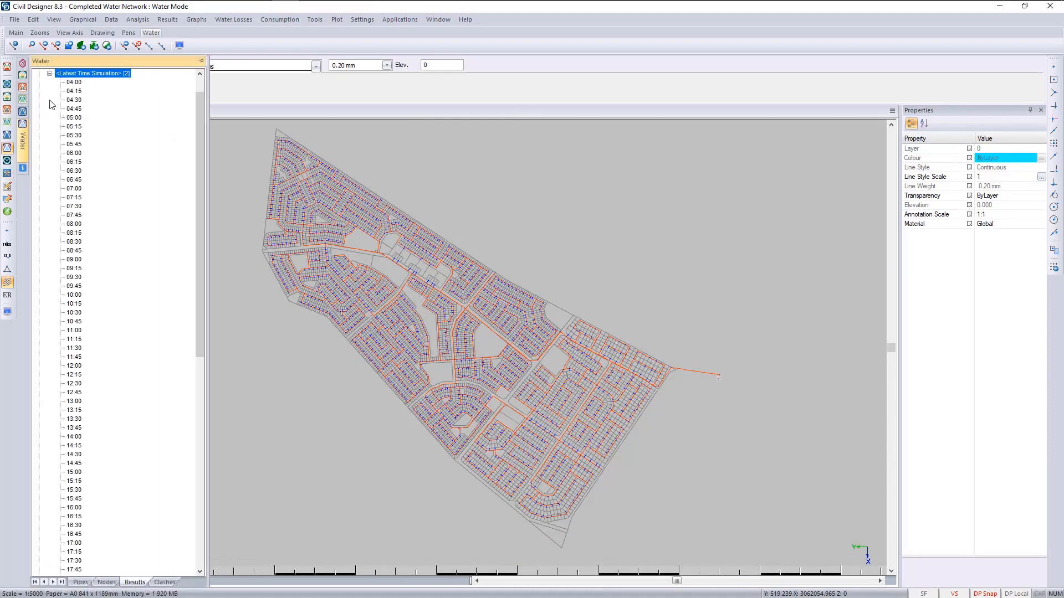
pyautogui.click(72, 136)
pyautogui.click(73, 171)
pyautogui.click(74, 206)
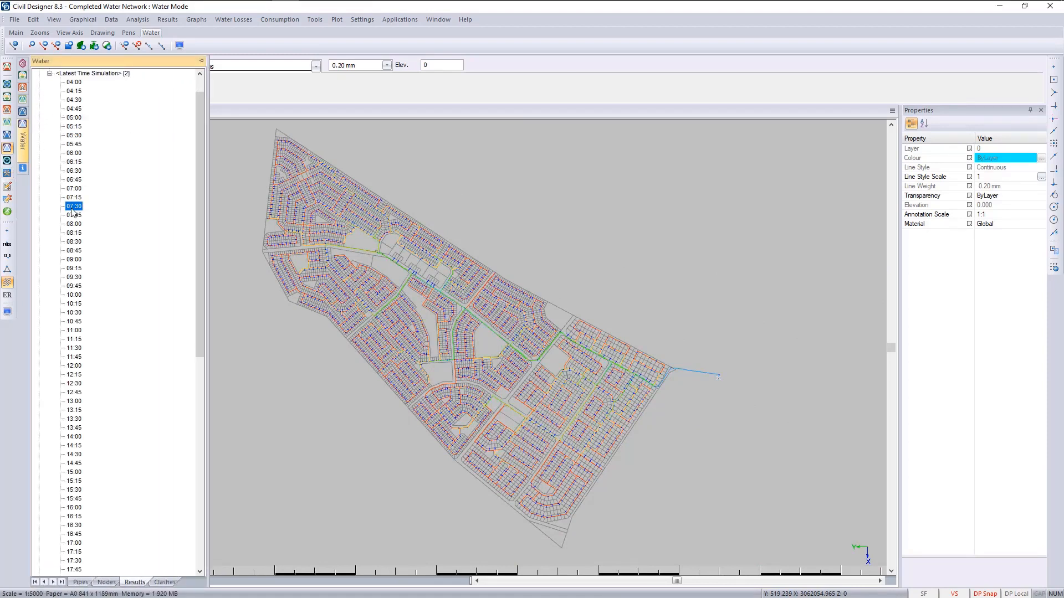
pyautogui.click(75, 242)
pyautogui.click(81, 367)
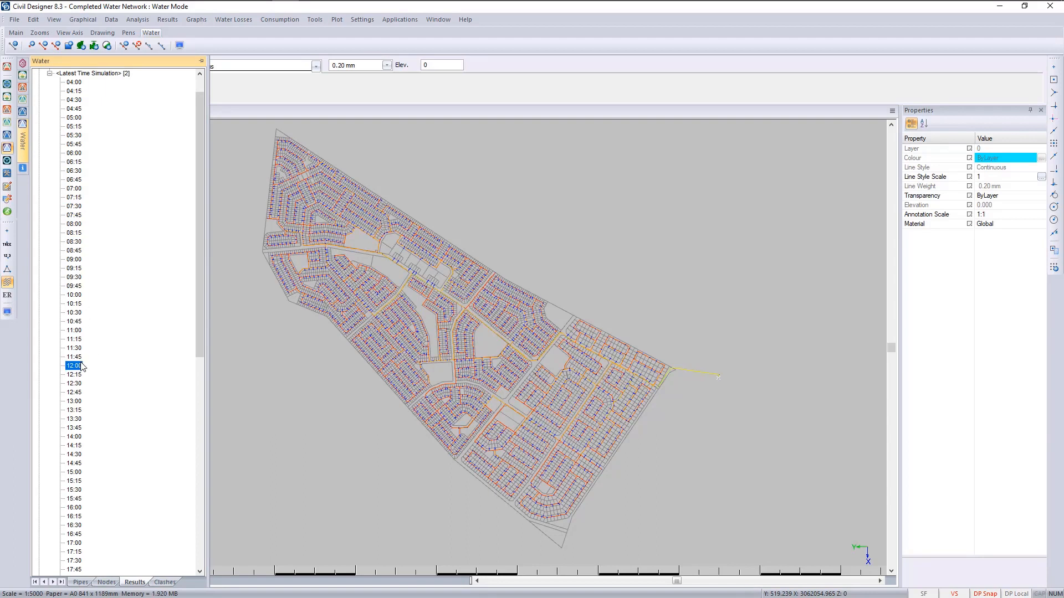
pyautogui.click(75, 464)
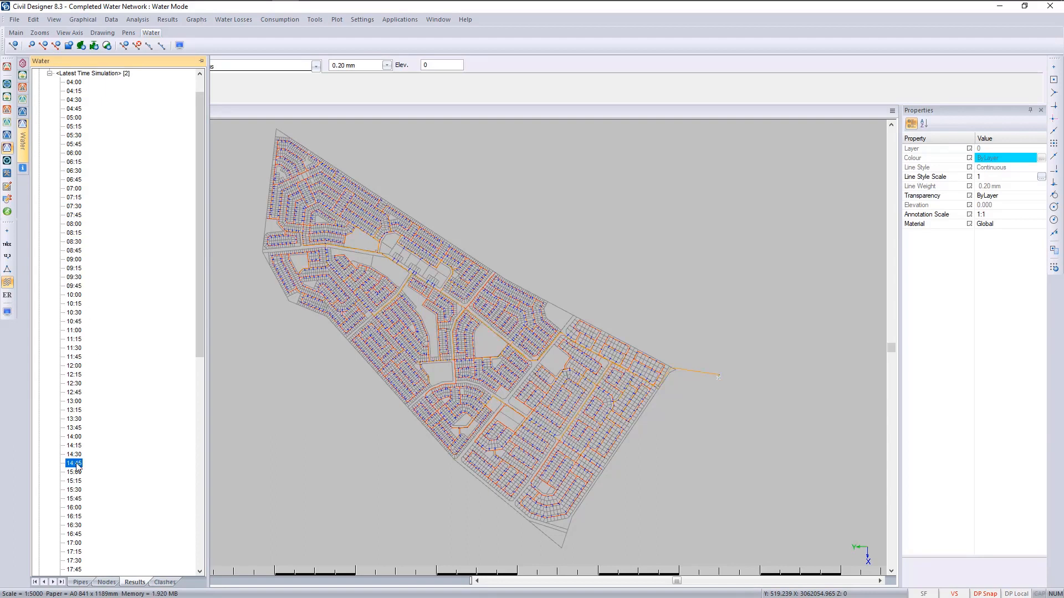
pyautogui.click(75, 534)
pyautogui.scroll(-3, 67, 549)
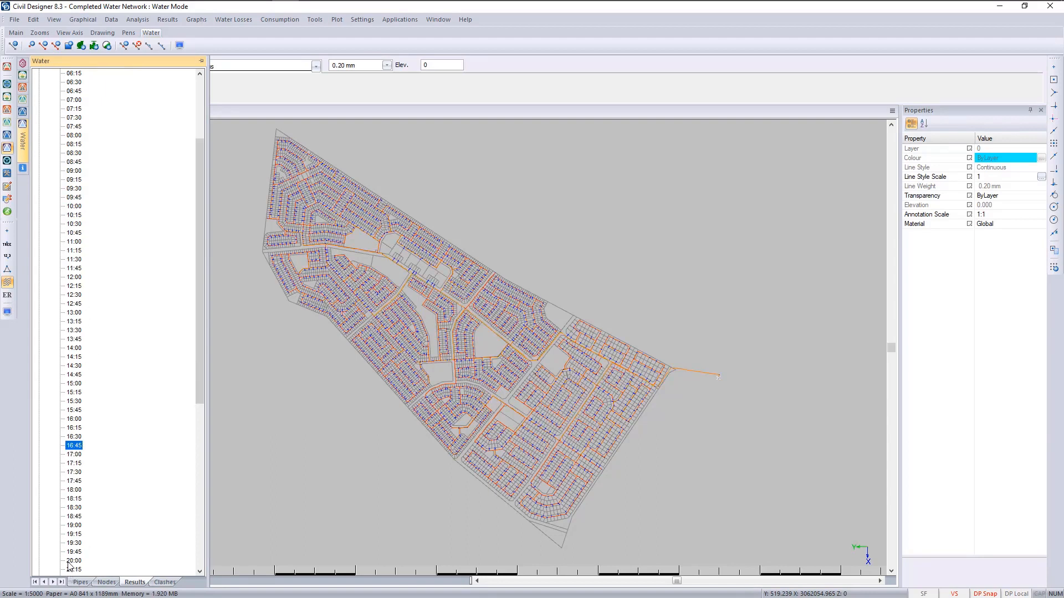
pyautogui.click(71, 561)
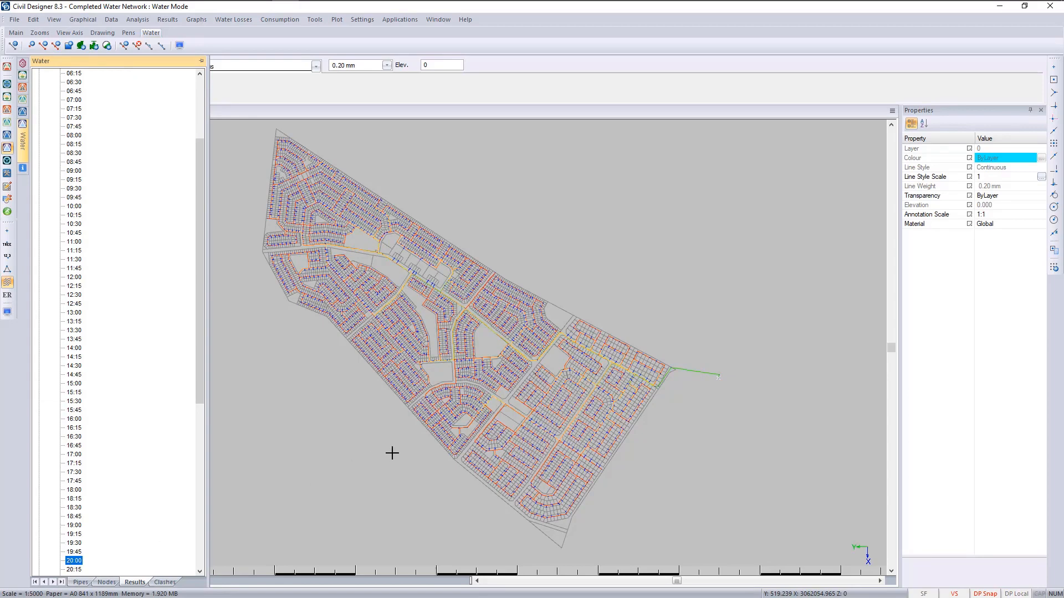
# Step: Set the water nodes' colour scheme to Water Quality in the display settings
pyautogui.click(7, 311)
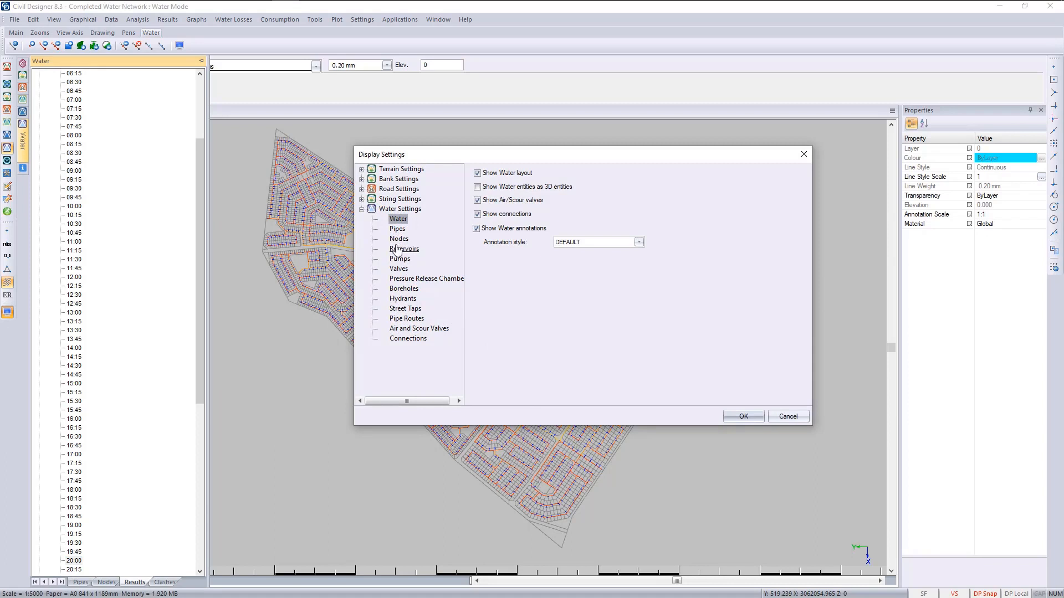
pyautogui.click(397, 229)
pyautogui.click(616, 308)
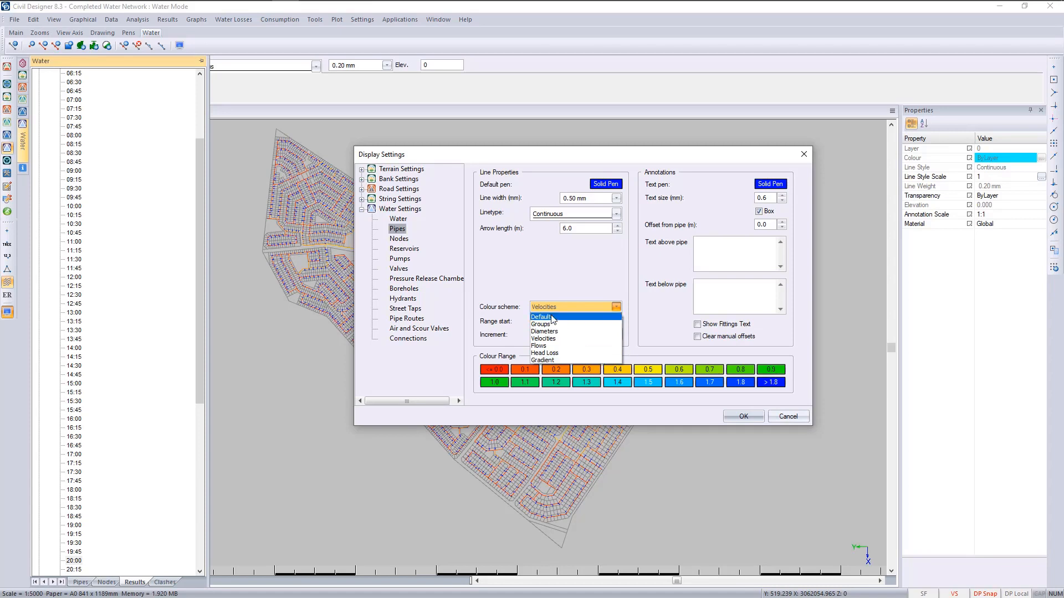
pyautogui.click(509, 256)
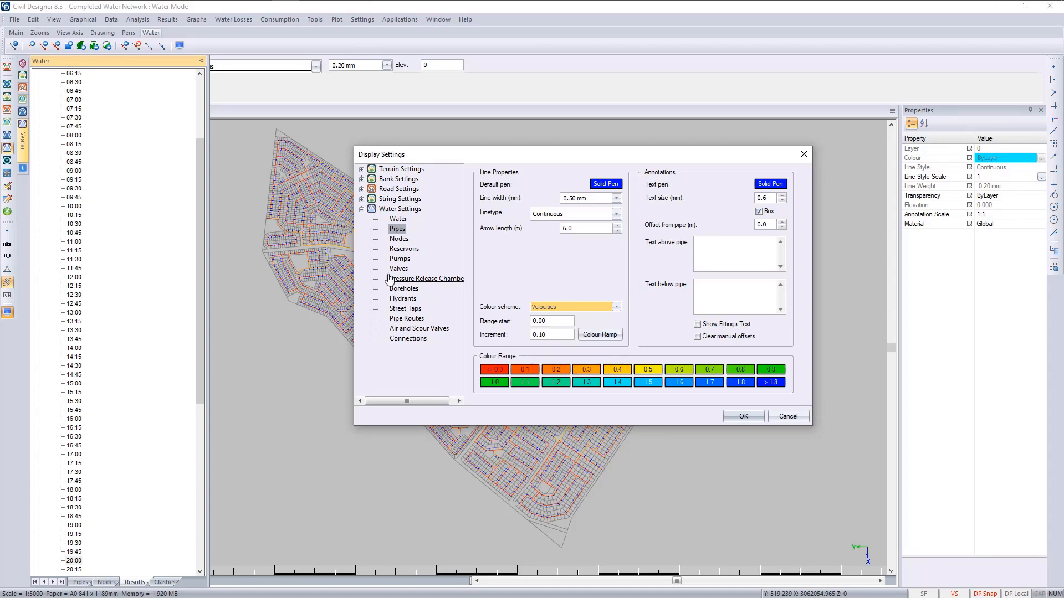
pyautogui.click(399, 239)
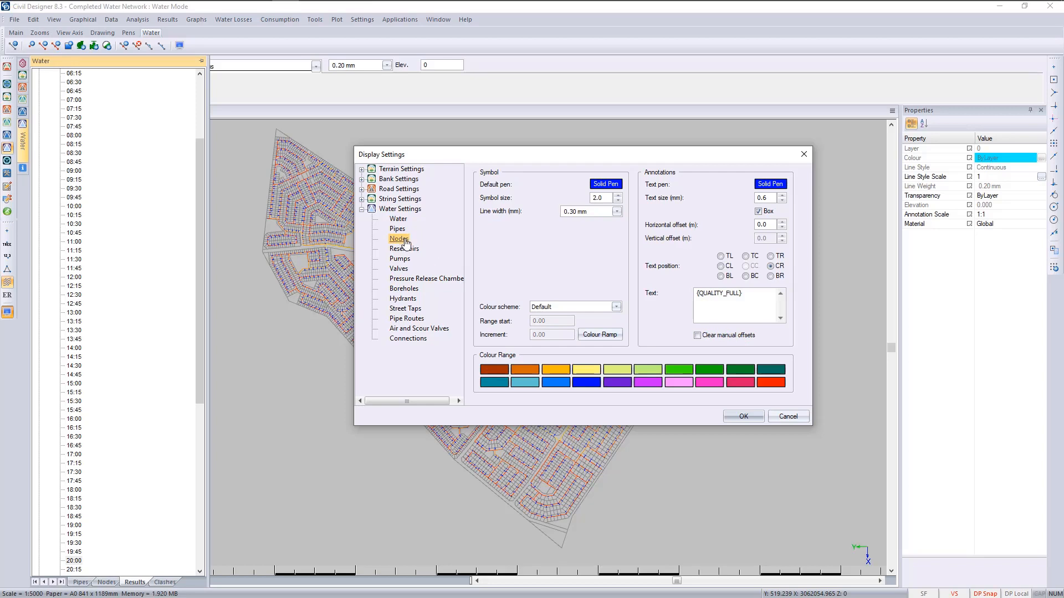
pyautogui.click(616, 307)
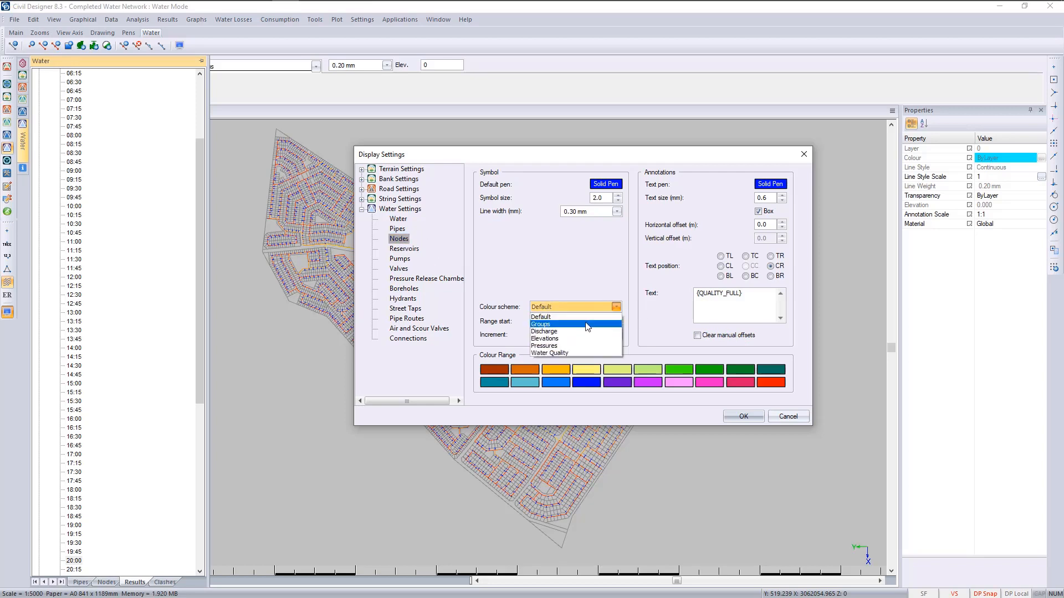
pyautogui.click(589, 354)
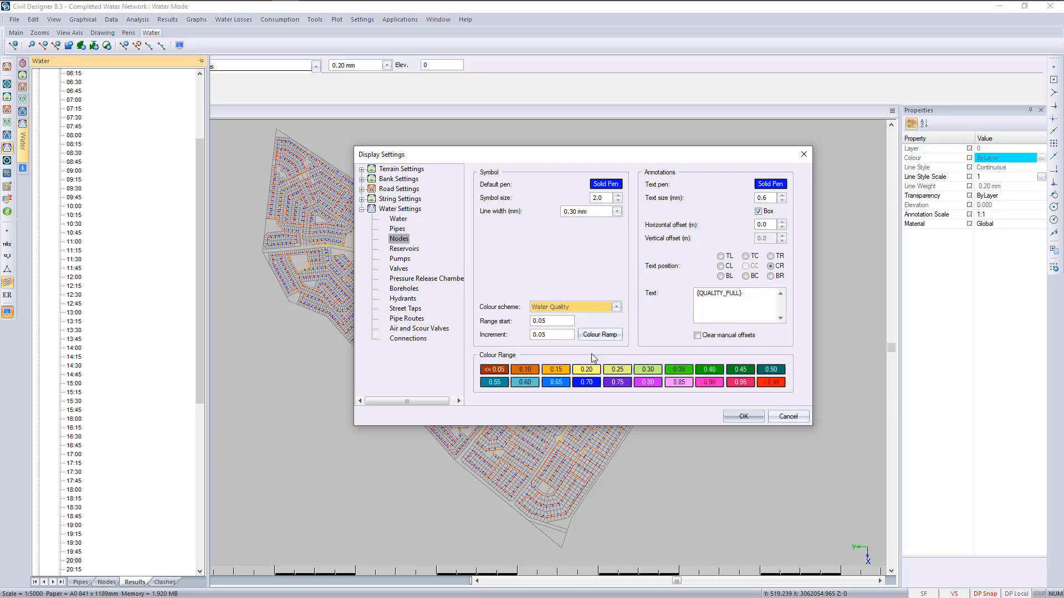
# Step: Generate a colour ramp for the nodes' water quality range, starting with red and ending with blue pen 8
pyautogui.click(603, 335)
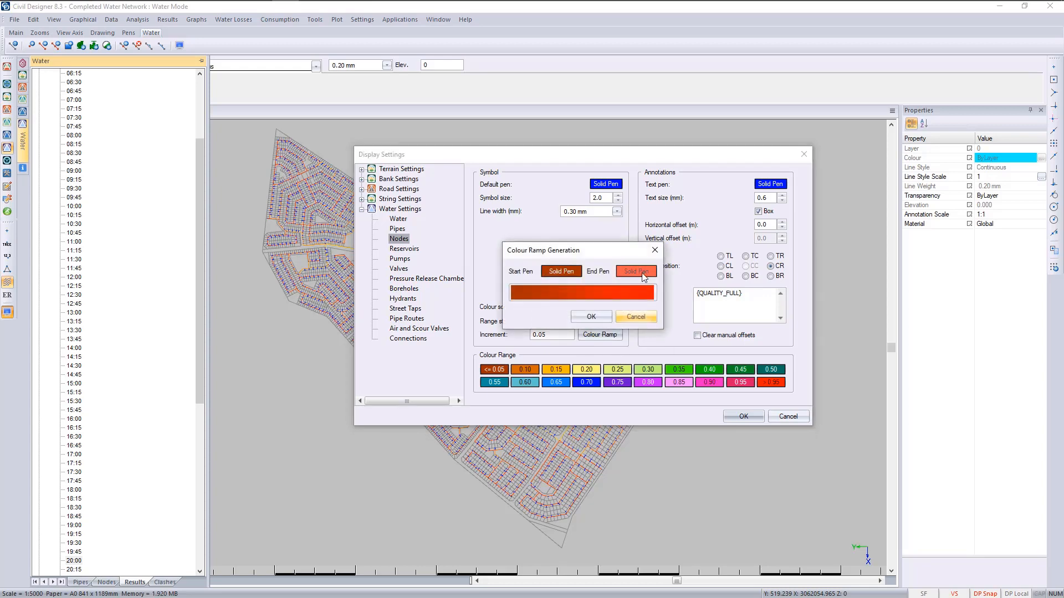
pyautogui.click(638, 272)
pyautogui.click(567, 209)
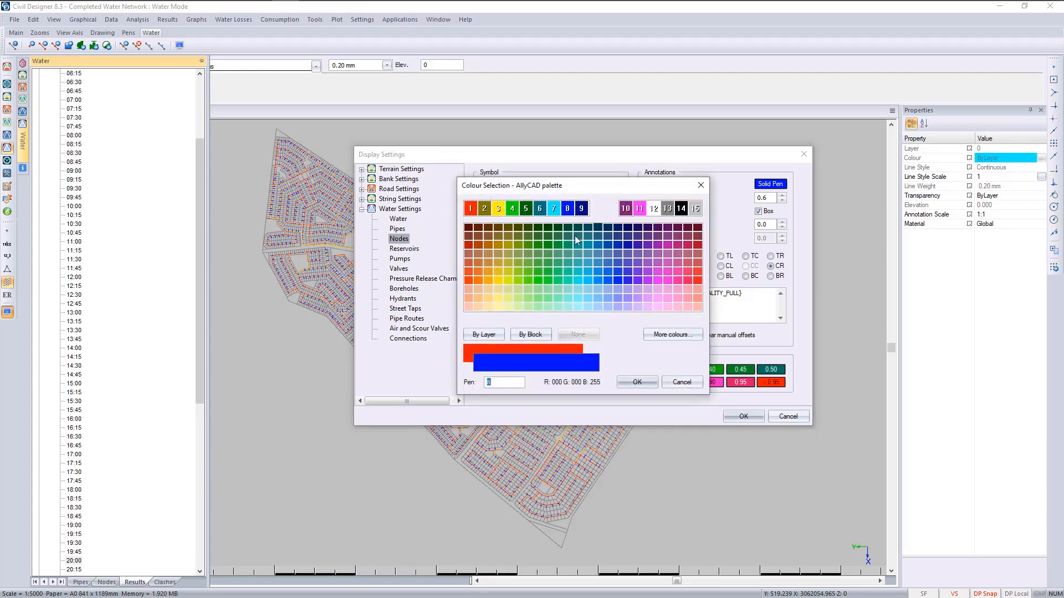
pyautogui.click(643, 381)
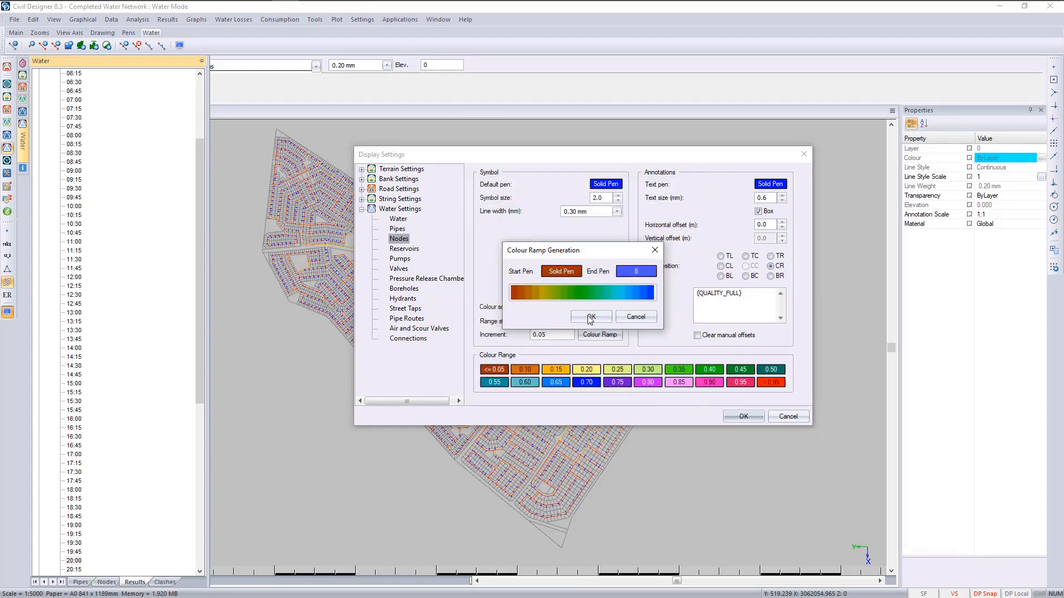
pyautogui.click(568, 277)
pyautogui.click(607, 206)
pyautogui.press('Return')
pyautogui.press('Return')
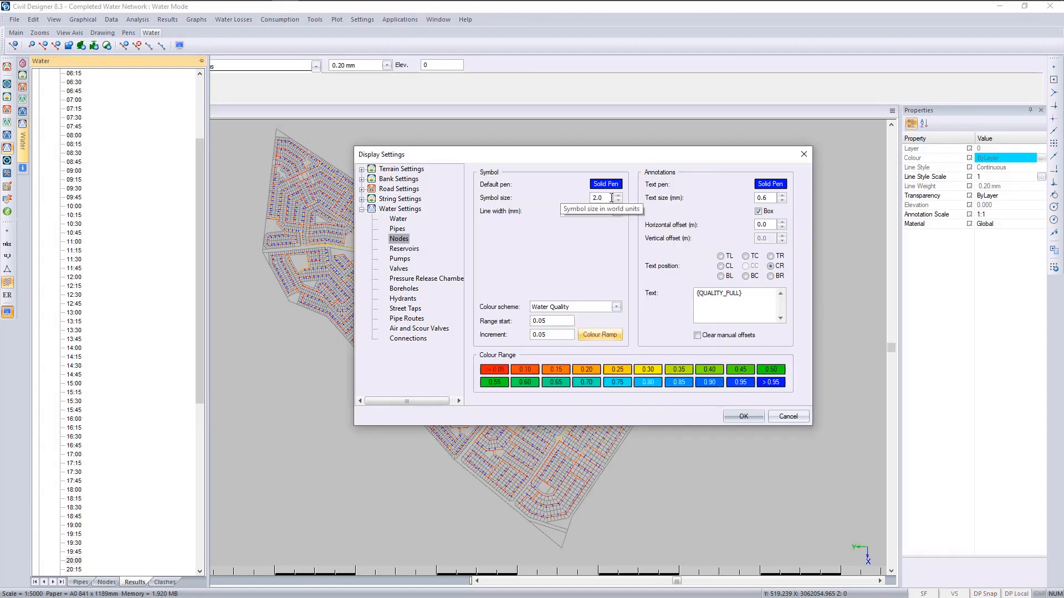
# Step: Set the node symbol size to 7.0 and line width to 1.58 mm, and apply the display settings
pyautogui.doubleClick(611, 198)
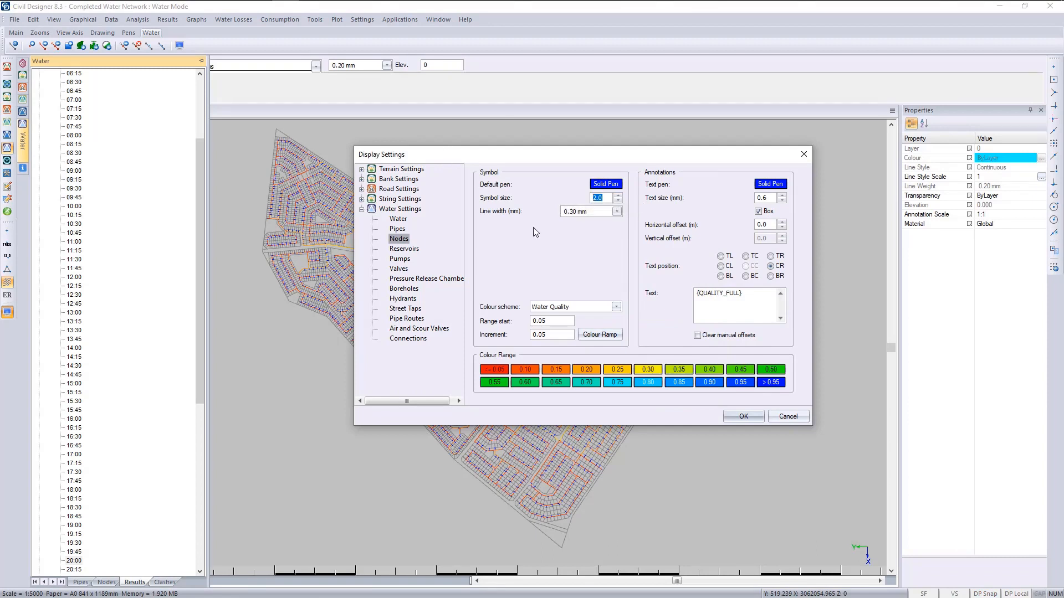
pyautogui.write('7')
pyautogui.click(616, 211)
pyautogui.click(609, 394)
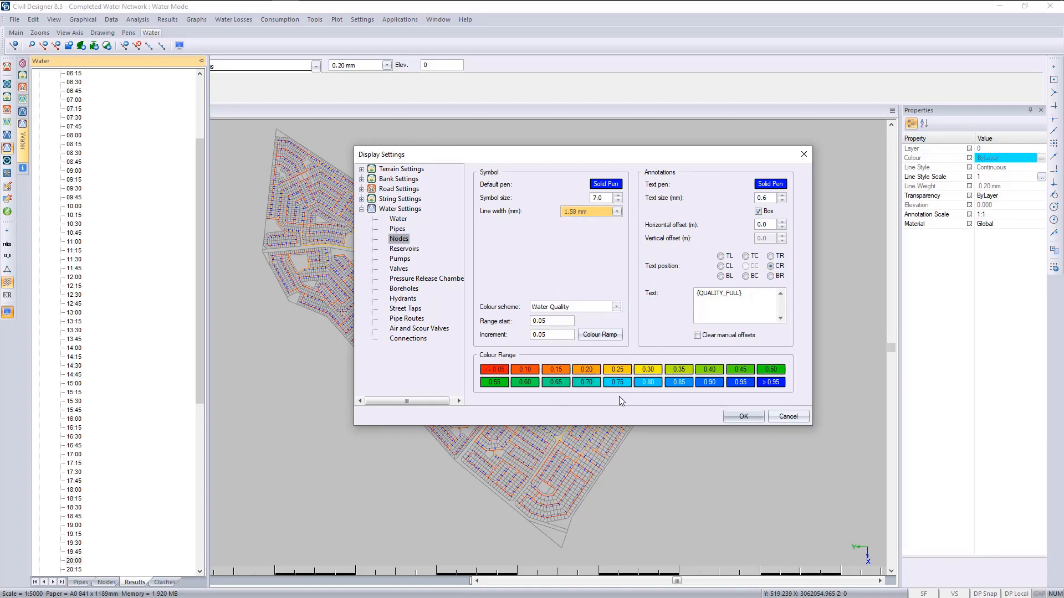
pyautogui.click(743, 416)
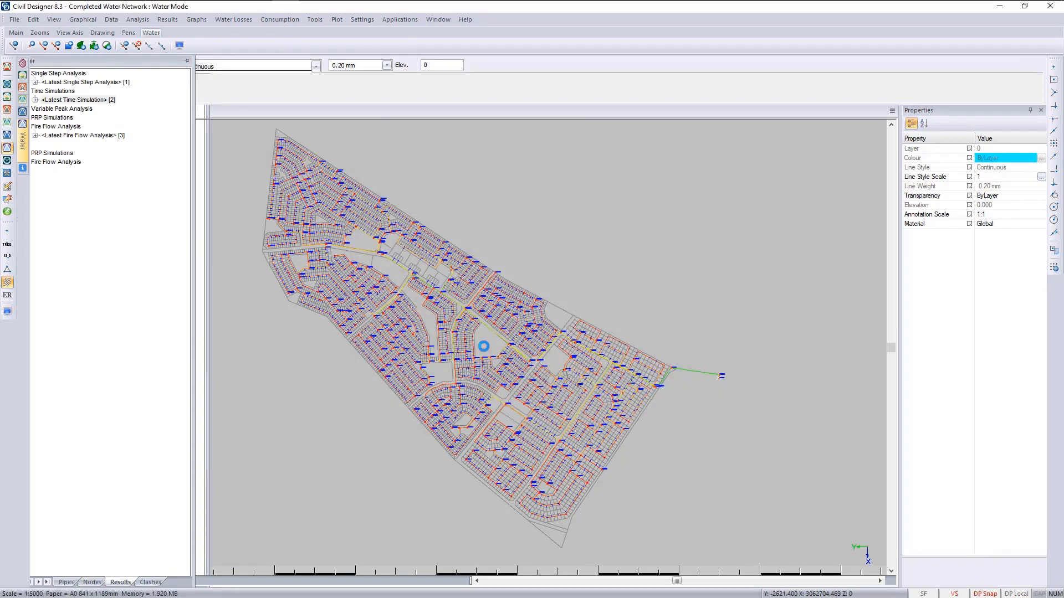
# Step: Clear the {QUALITY_FULL} annotation text from the water nodes' display settings and apply the change
pyautogui.scroll(5, 301, 235)
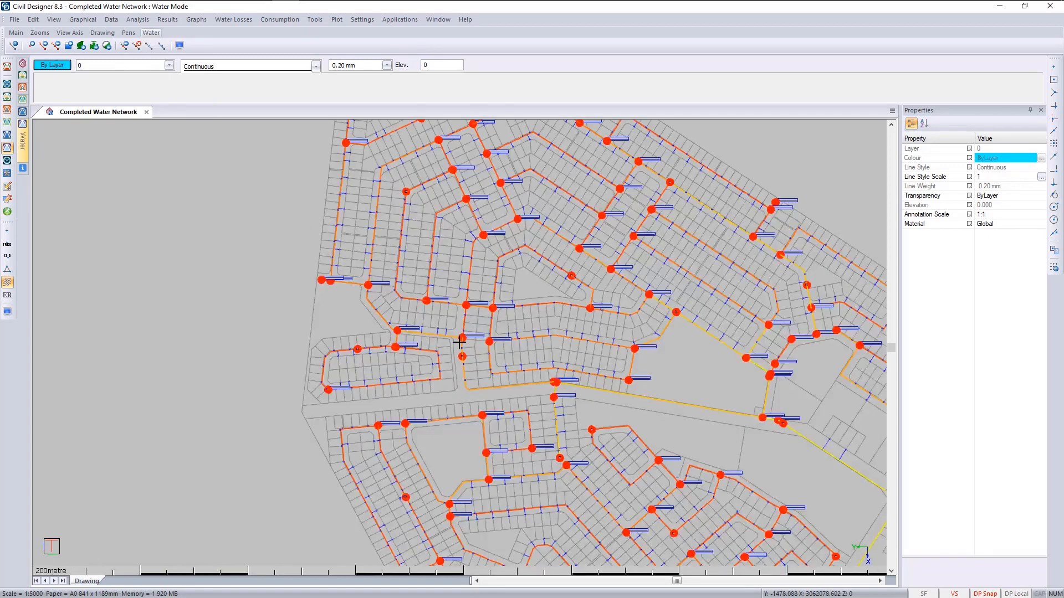
pyautogui.scroll(-3, 458, 343)
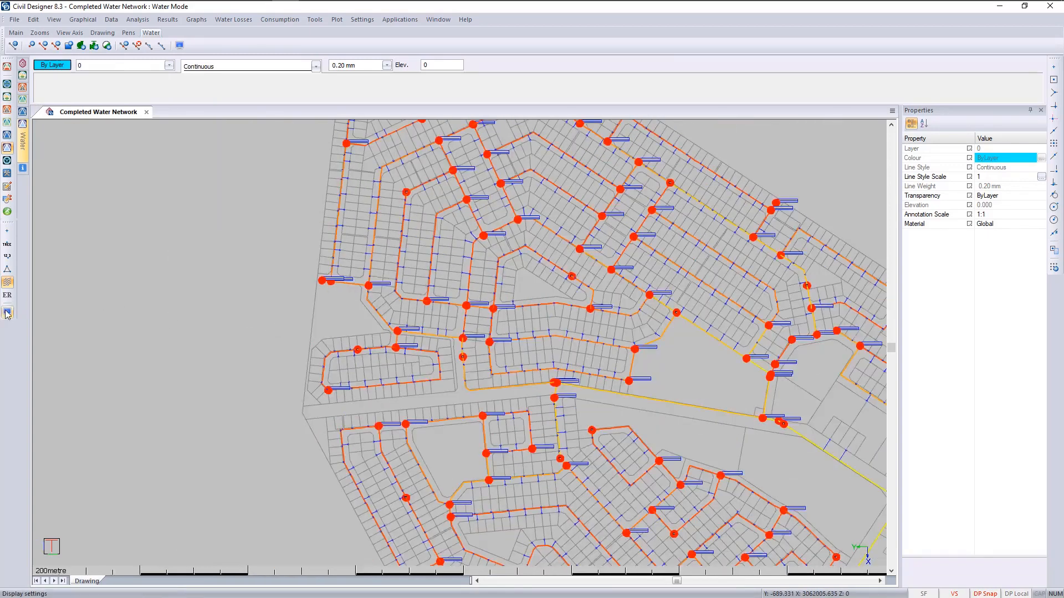
pyautogui.click(7, 311)
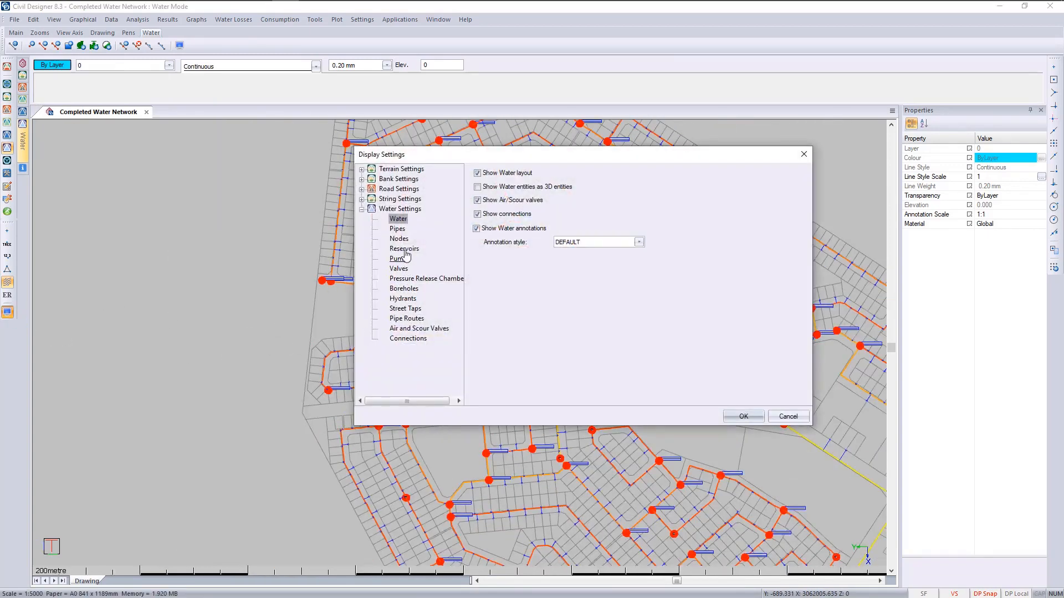
pyautogui.click(398, 242)
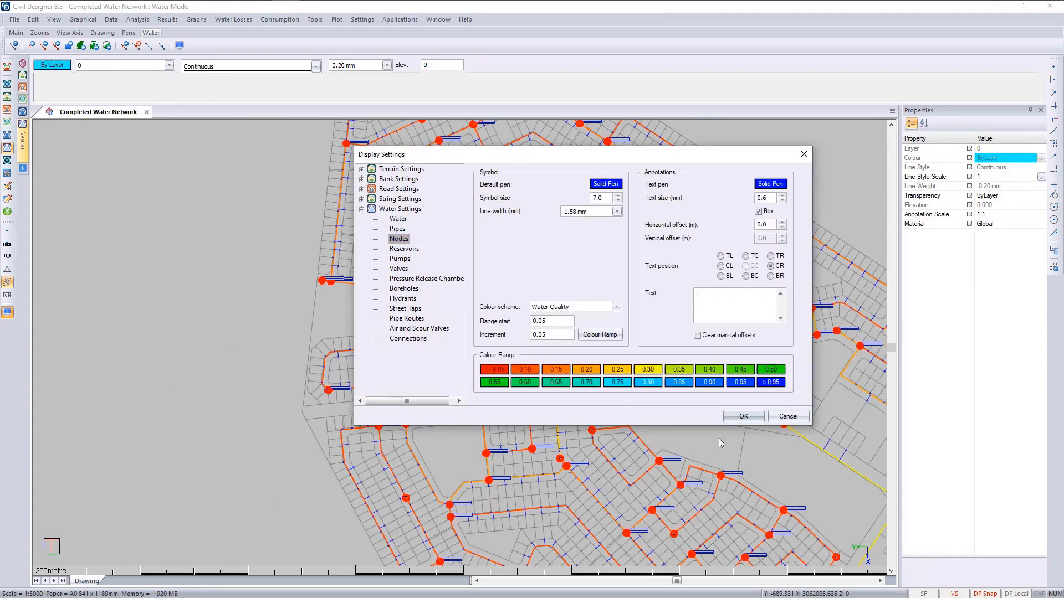
pyautogui.click(743, 416)
# Step: Set the water pipes' colour scheme to Default with grey default pen 13, and apply the display settings
pyautogui.scroll(-5, 460, 344)
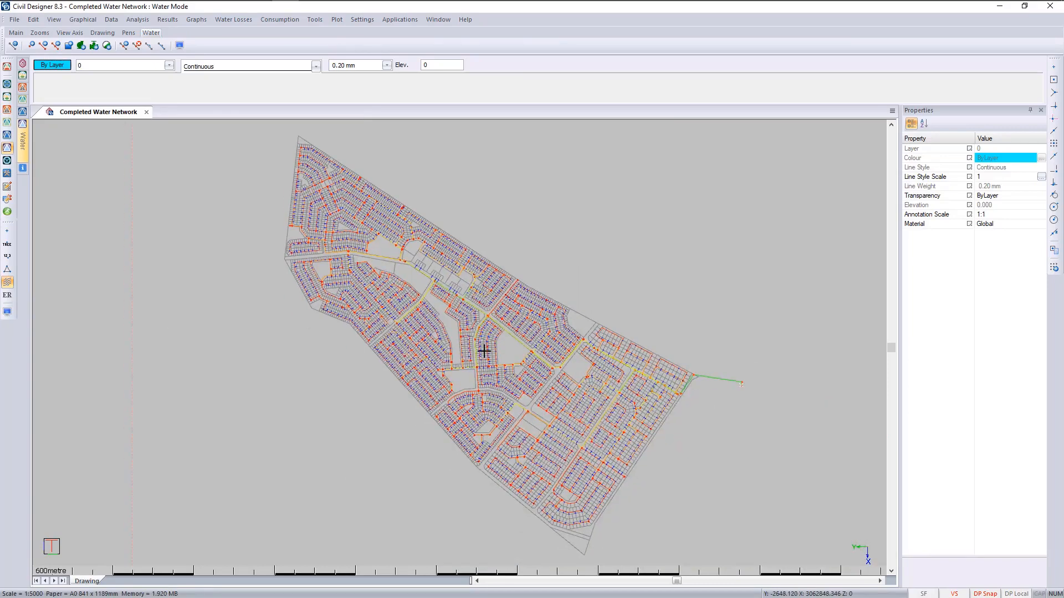
pyautogui.click(7, 312)
pyautogui.click(398, 237)
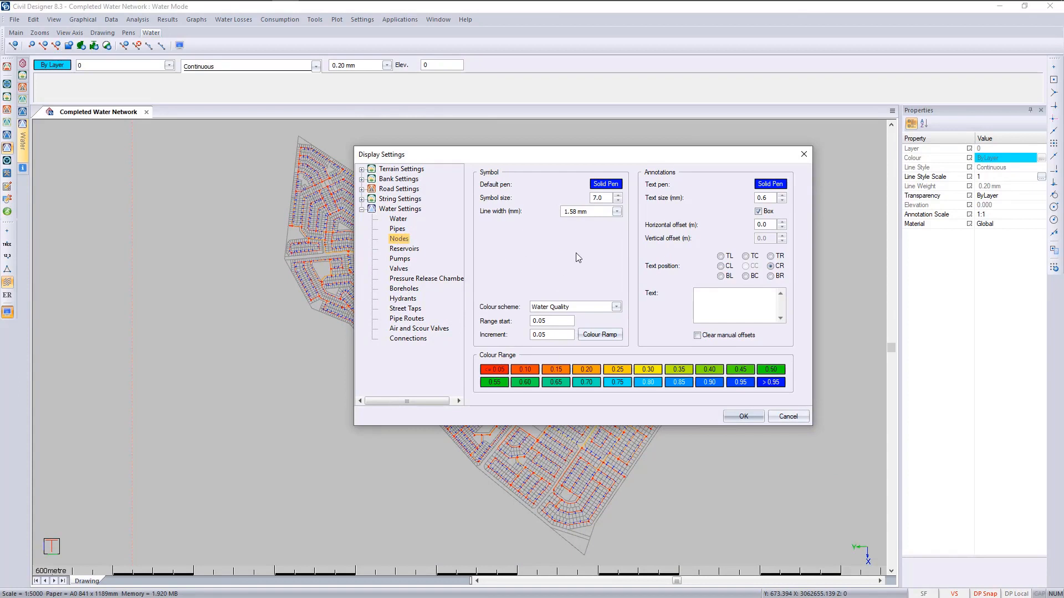
pyautogui.click(397, 229)
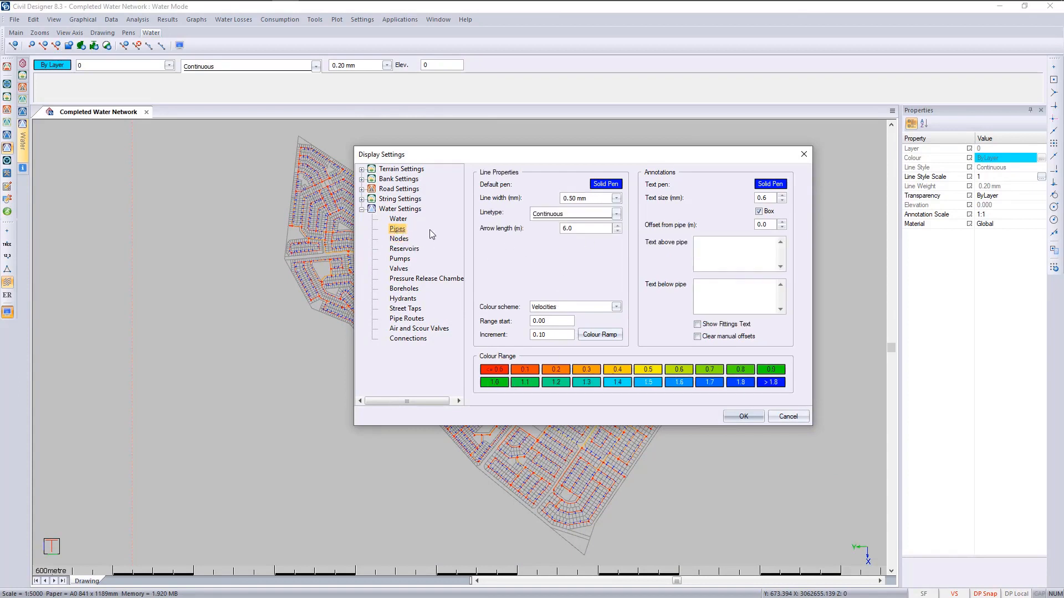
pyautogui.click(578, 308)
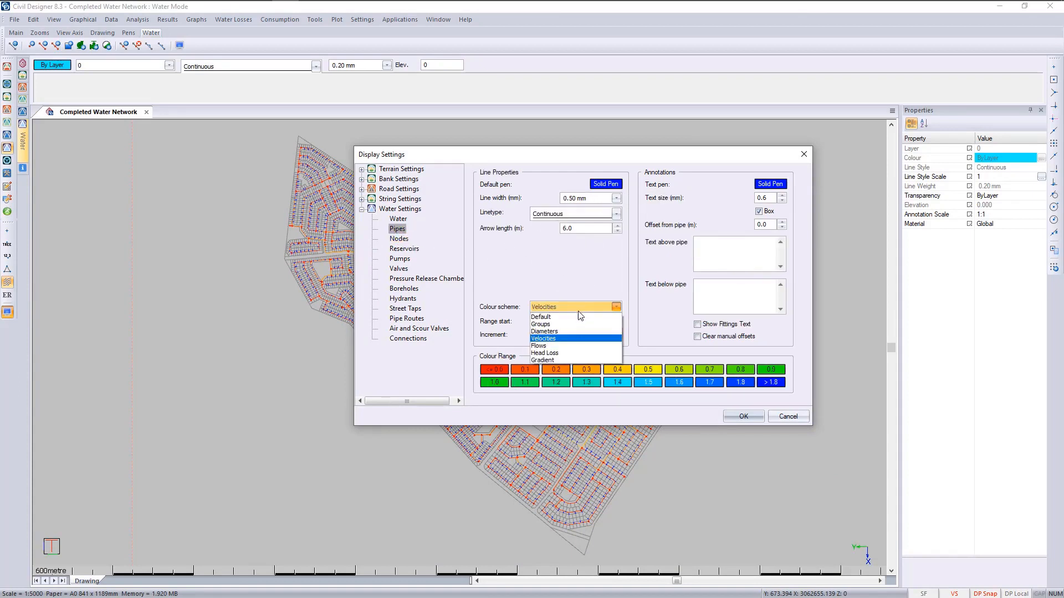
pyautogui.click(577, 318)
pyautogui.click(605, 184)
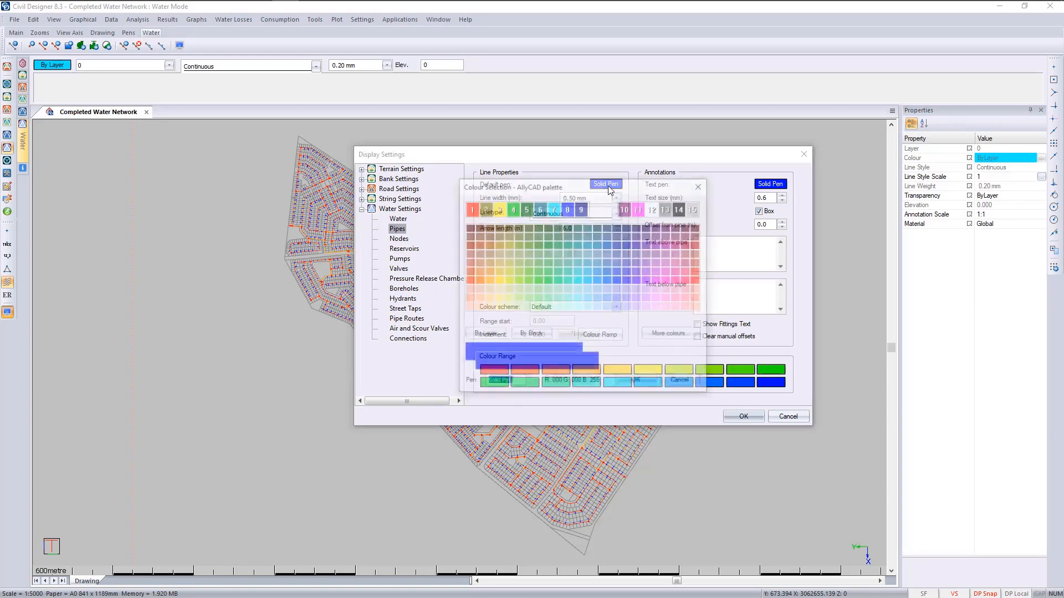
pyautogui.click(668, 209)
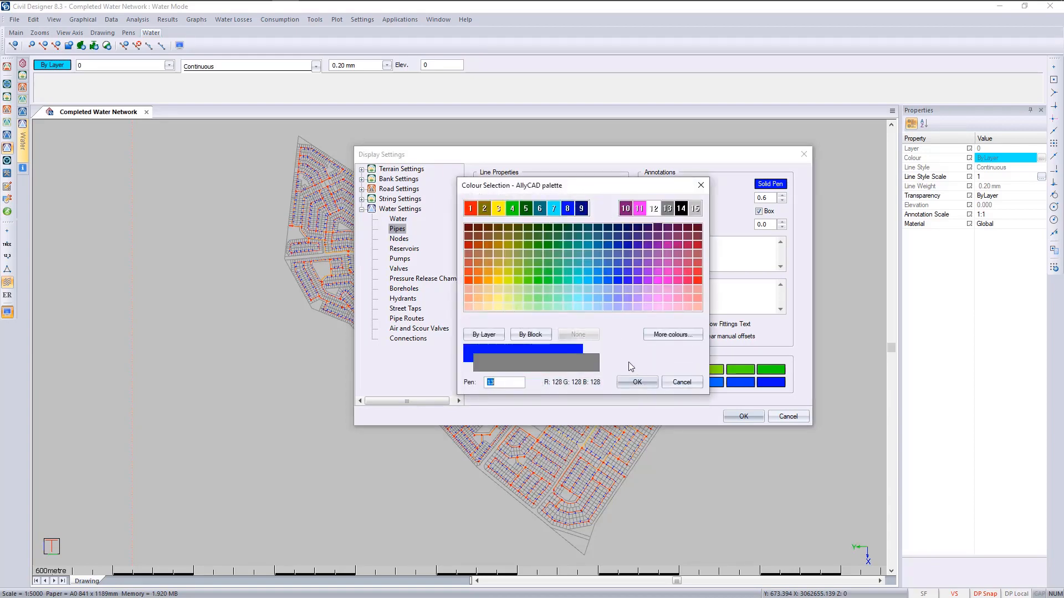
pyautogui.click(631, 383)
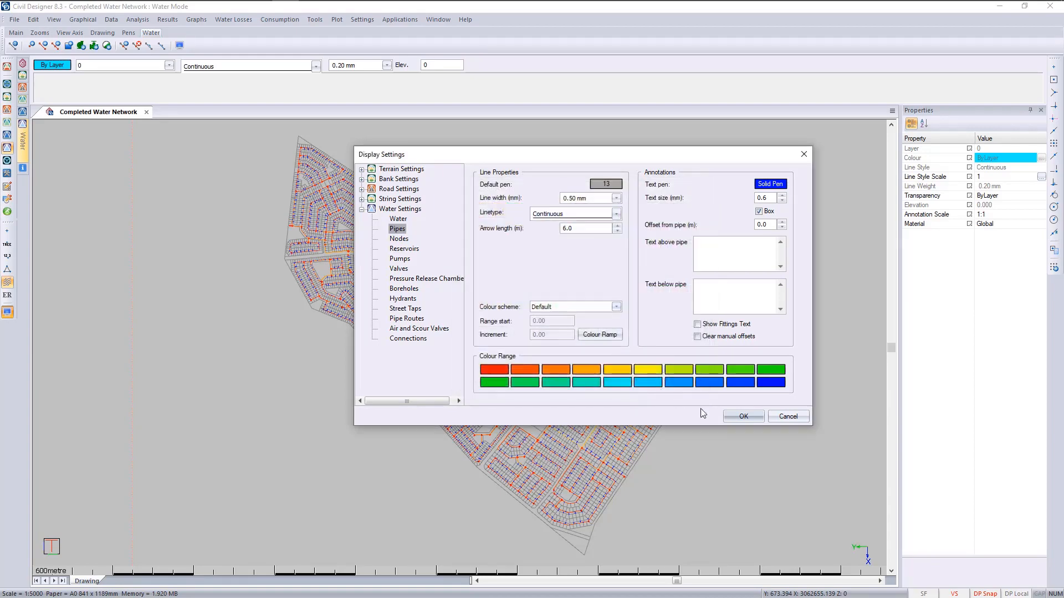
pyautogui.click(399, 239)
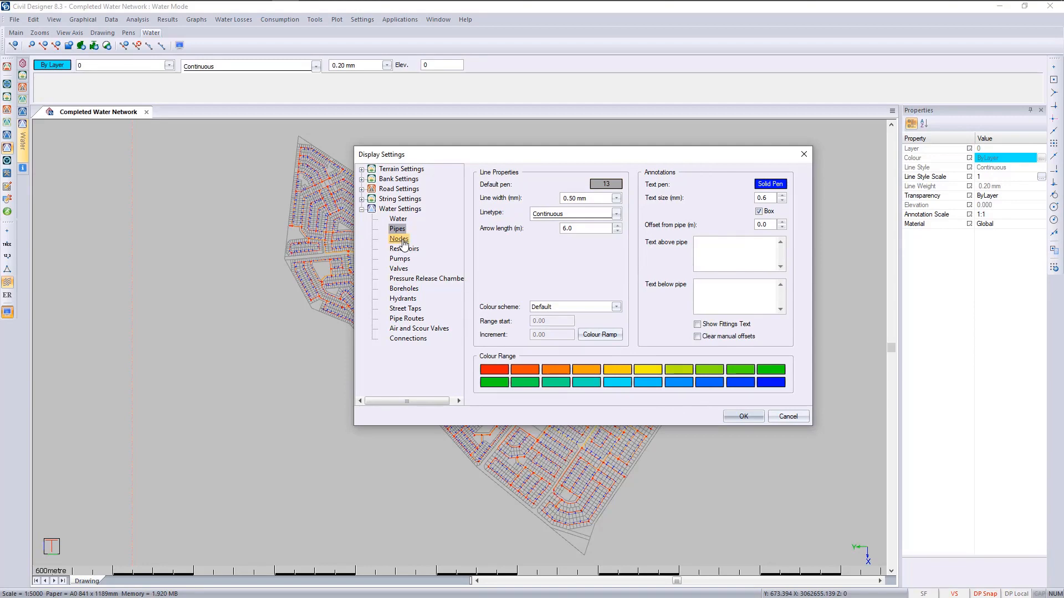
pyautogui.click(743, 419)
# Step: Examine the water-quality-coloured nodes against the grey pipes in the eastern and central parts of the network
pyautogui.scroll(3, 562, 377)
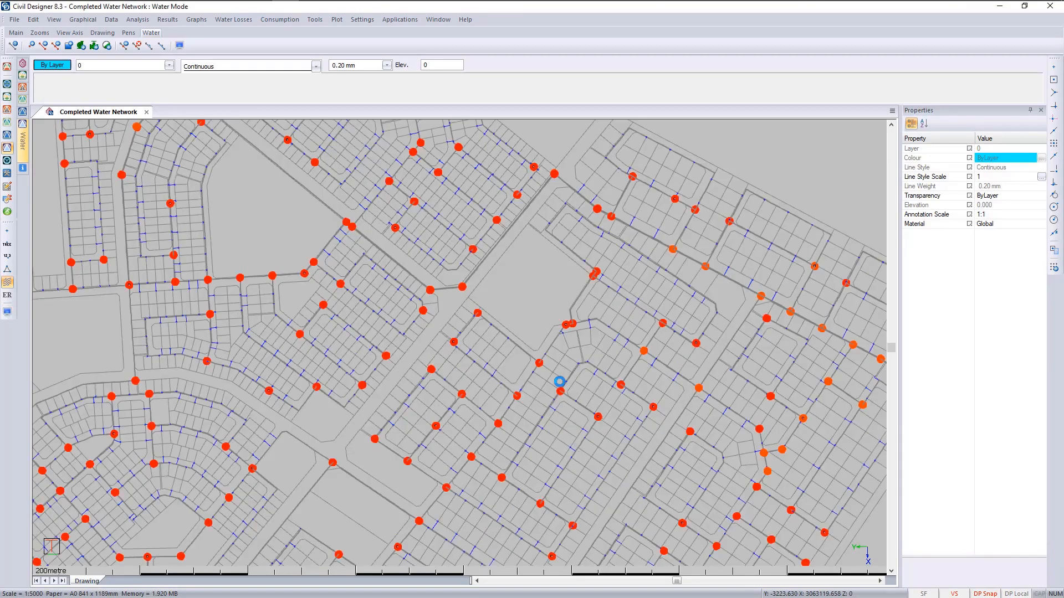
pyautogui.scroll(-3, 429, 378)
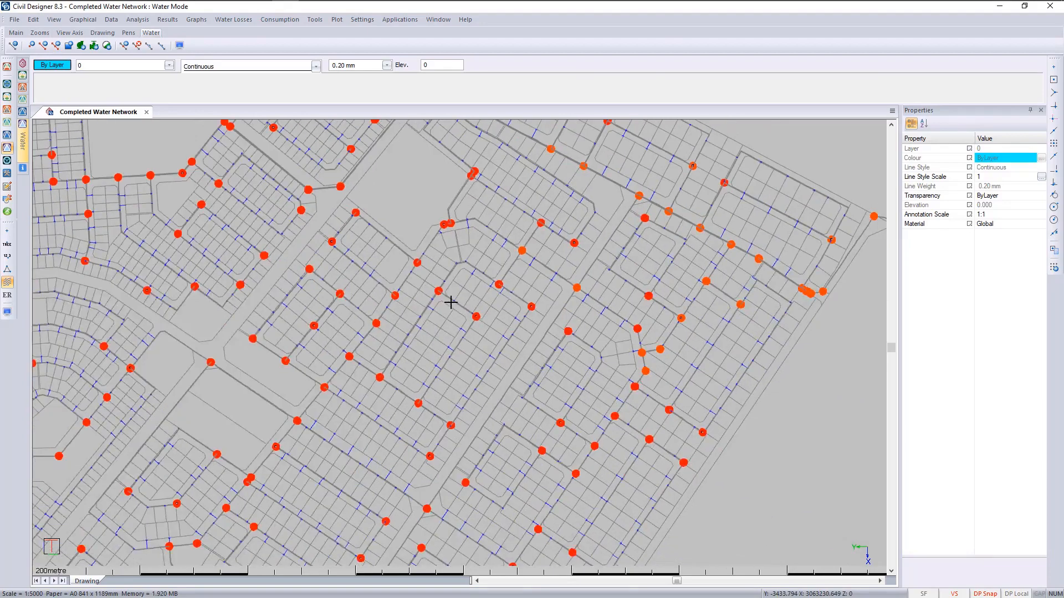
pyautogui.moveTo(356, 321); pyautogui.dragTo(593, 408, button='middle')
pyautogui.moveTo(395, 247)
pyautogui.mouseDown(button='middle')
pyautogui.moveTo(449, 400)
pyautogui.moveTo(348, 279)
pyautogui.mouseUp(button='middle')
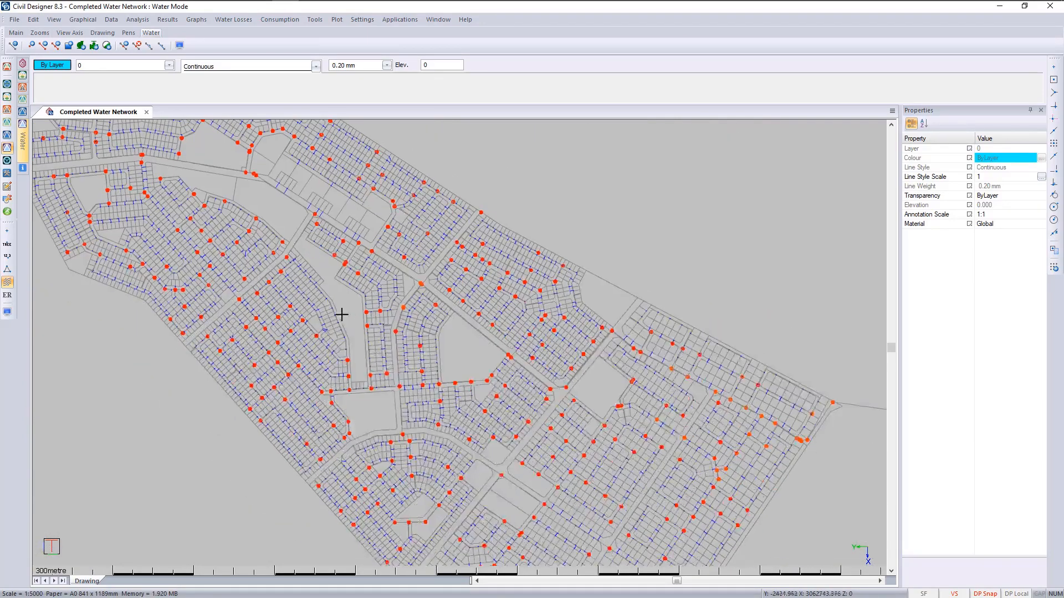
# Step: Show the latest time simulation's results at 08:30 and at 00:15
pyautogui.click(5, 147)
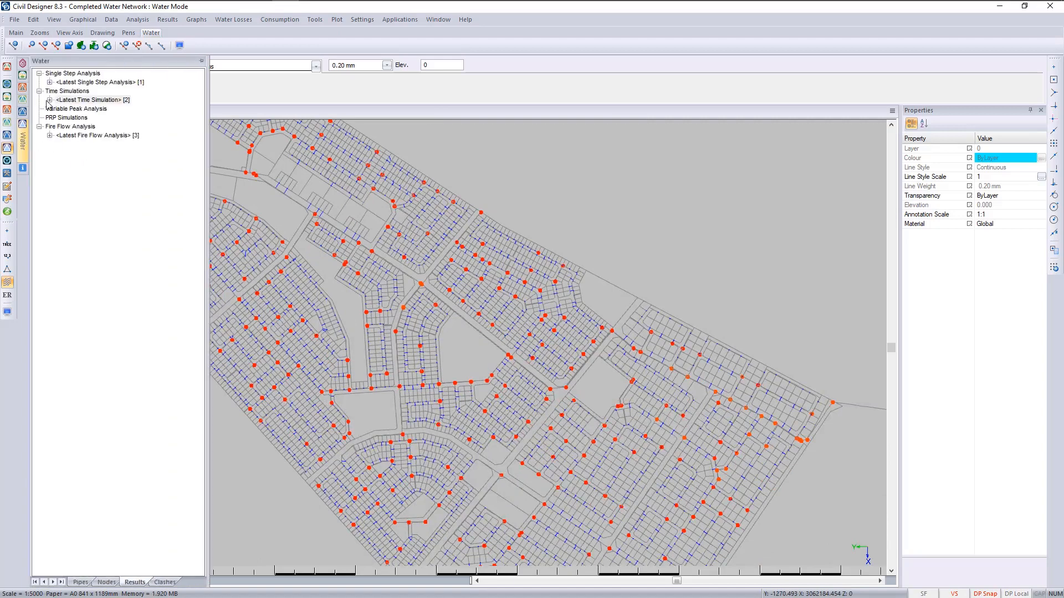
pyautogui.click(49, 99)
pyautogui.click(74, 153)
pyautogui.click(75, 242)
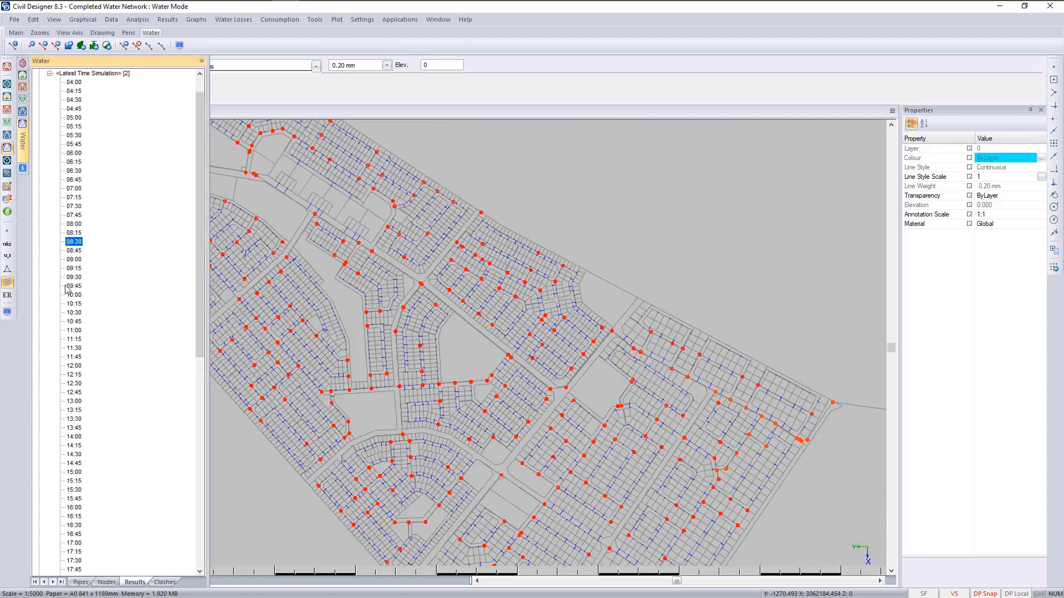
pyautogui.scroll(-13, 66, 288)
pyautogui.click(75, 322)
pyautogui.scroll(-2, 87, 364)
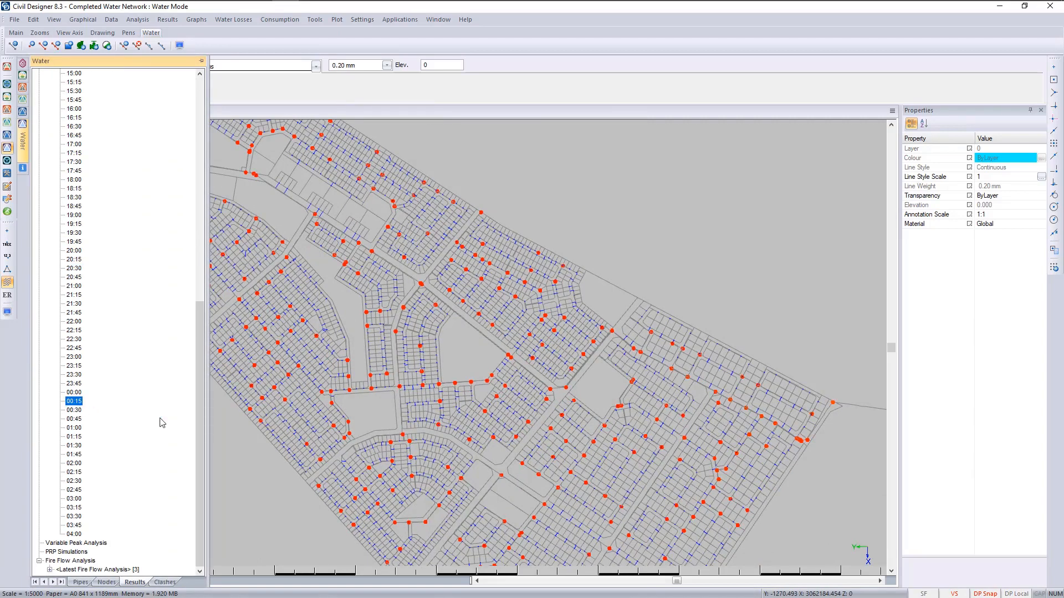
# Step: Examine the node water quality colours at 00:15 over the whole network and close up in its north-western part
pyautogui.scroll(3, 428, 368)
pyautogui.scroll(-5, 459, 343)
pyautogui.scroll(4, 475, 345)
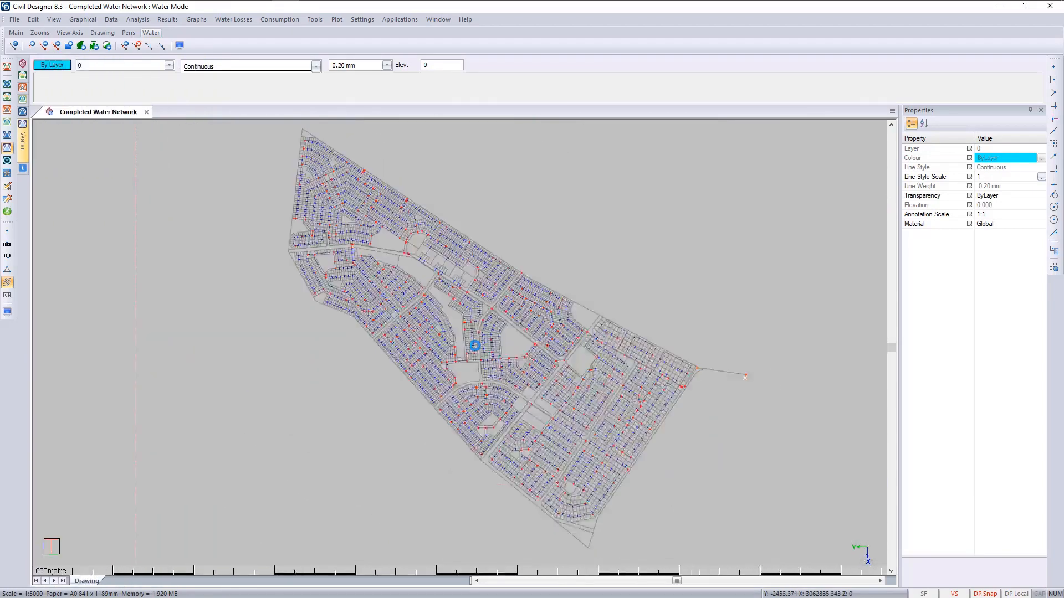
pyautogui.scroll(-2, 475, 345)
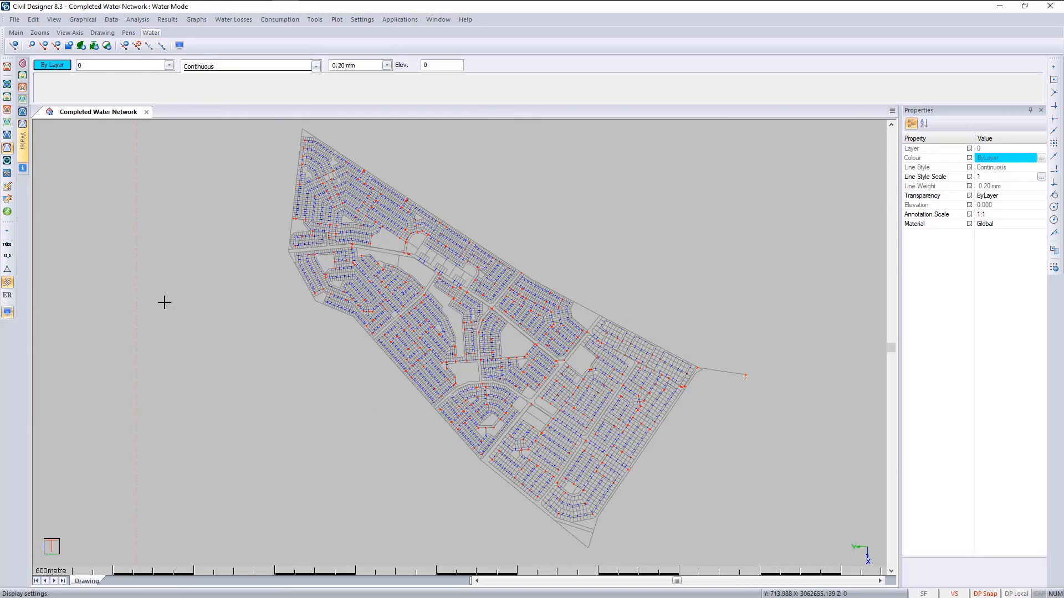
pyautogui.scroll(2, 321, 231)
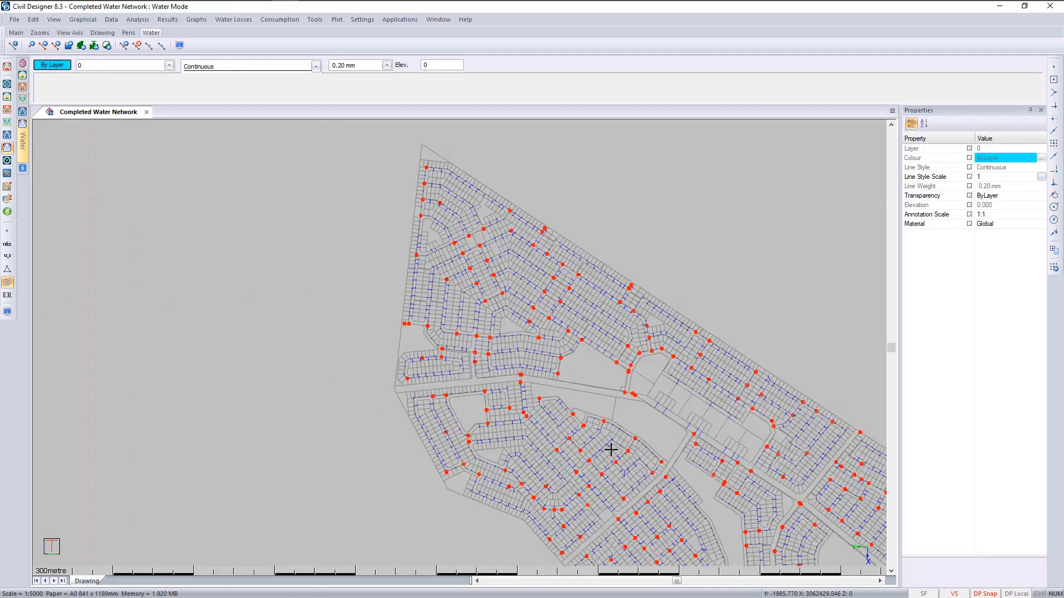
pyautogui.moveTo(610, 446); pyautogui.dragTo(488, 355, button='middle')
pyautogui.scroll(6, 471, 335)
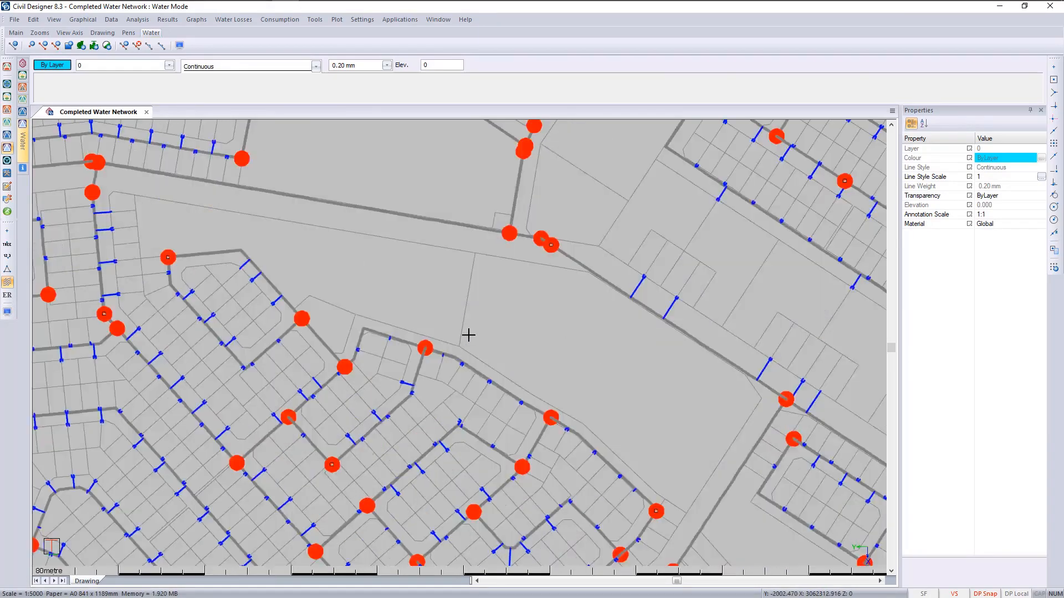
# Step: Review the pressure, head, discharge and chlorine graphs of the node at the junction on the central northern pipe, and return to the full network
pyautogui.click(387, 359)
pyautogui.rightClick(382, 361)
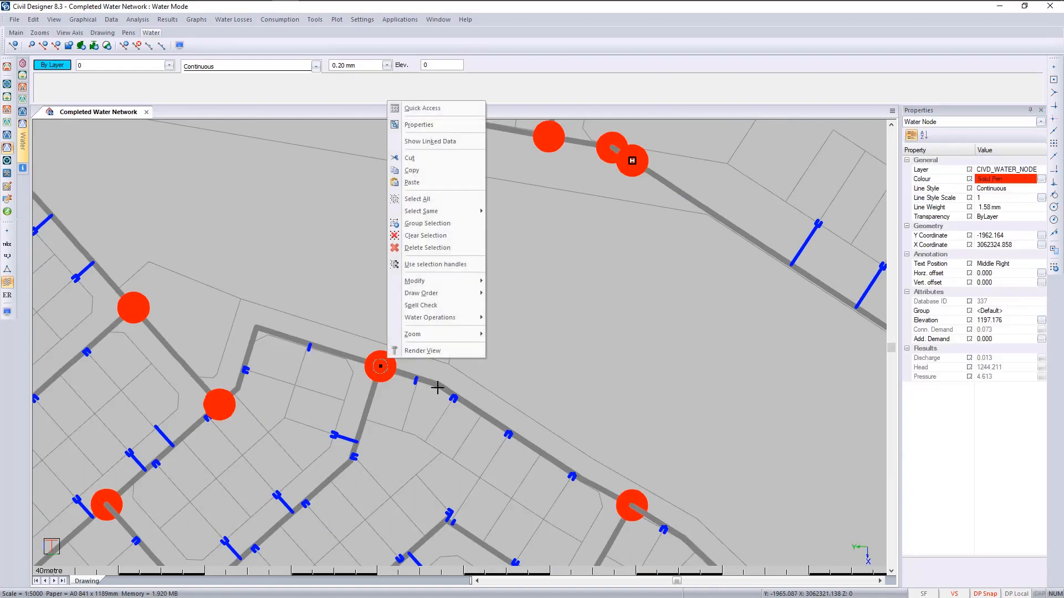
pyautogui.moveTo(457, 321)
pyautogui.click(548, 330)
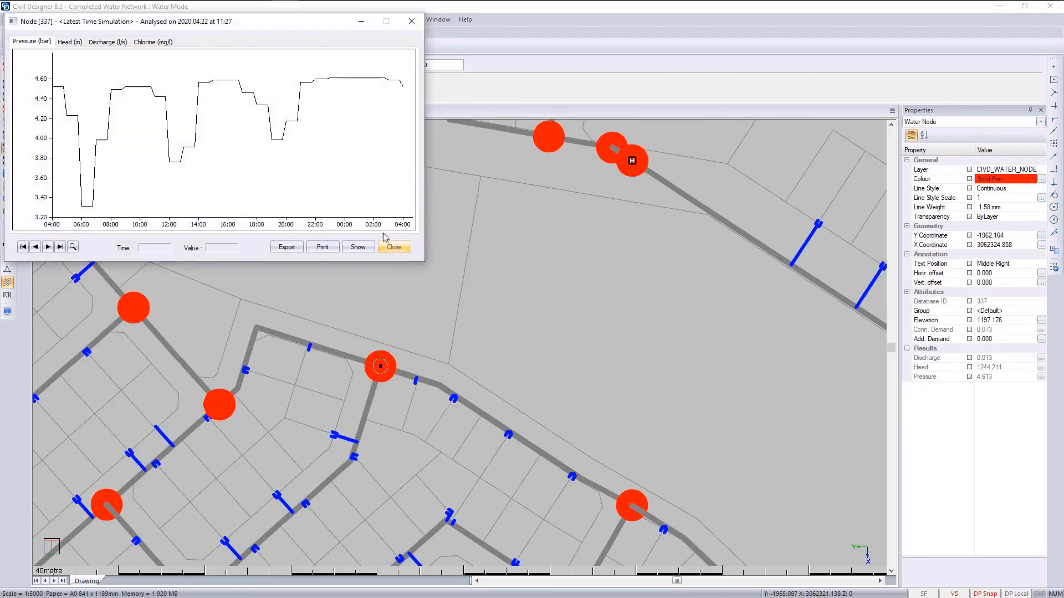
pyautogui.click(71, 43)
pyautogui.click(107, 42)
pyautogui.click(153, 42)
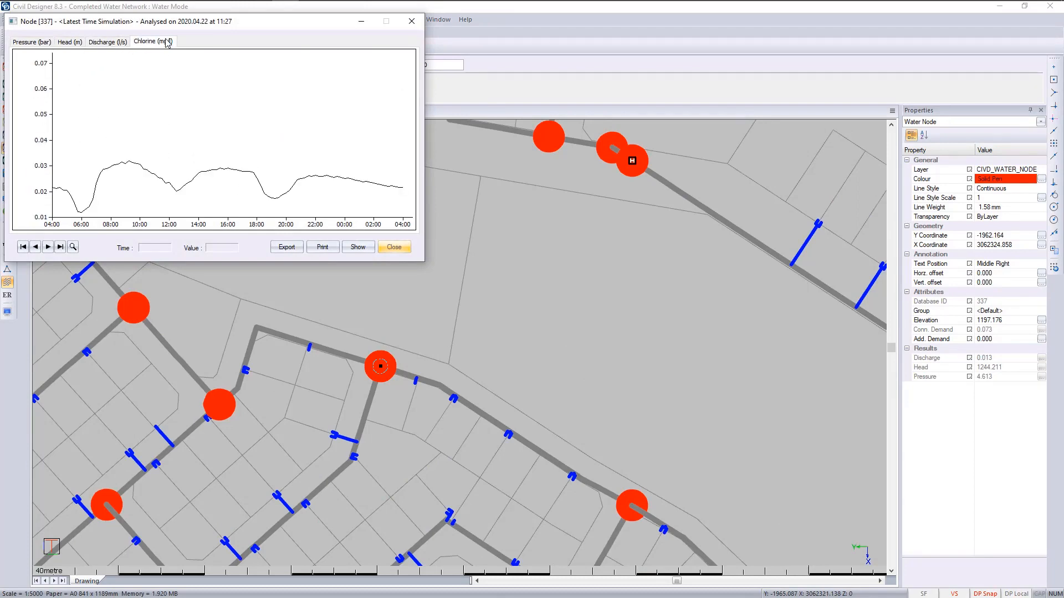
pyautogui.click(400, 250)
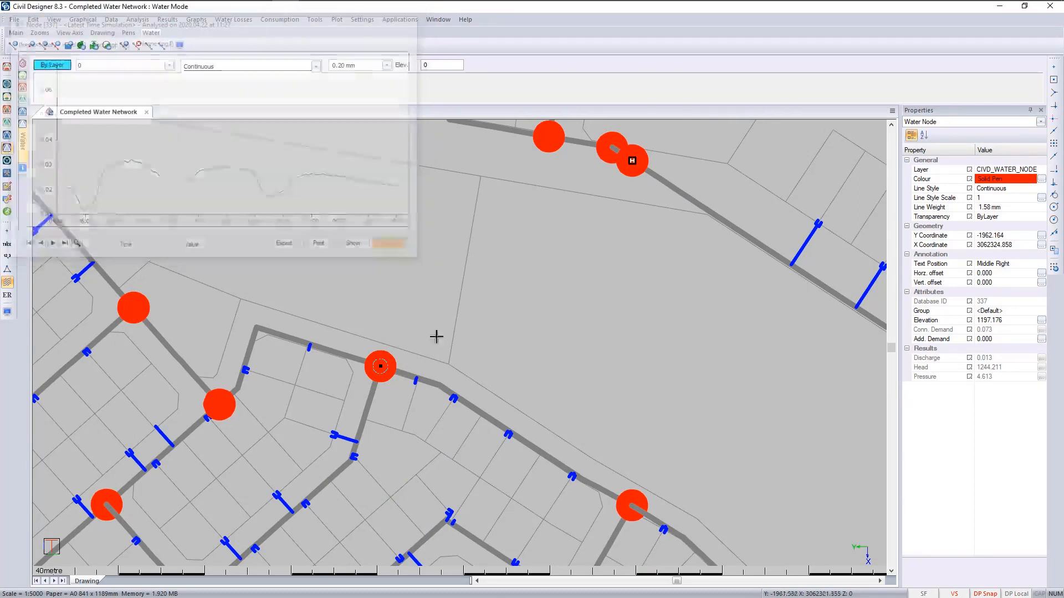
pyautogui.press('Escape')
pyautogui.press('Home')
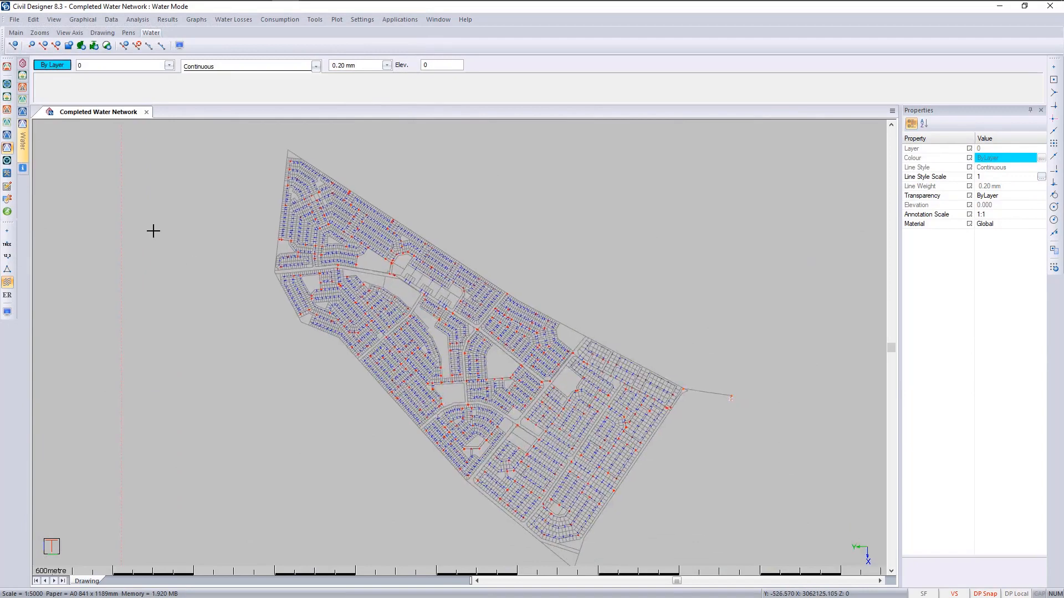
# Step: Set the hydrants' colour scheme to Residual head (m) in the water display settings
pyautogui.click(7, 312)
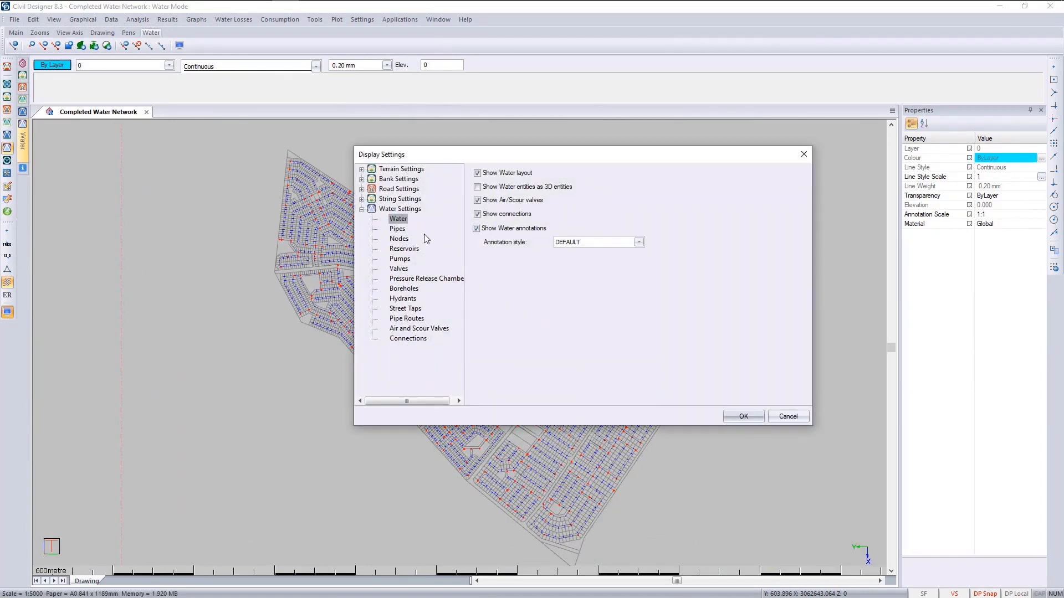
pyautogui.click(403, 300)
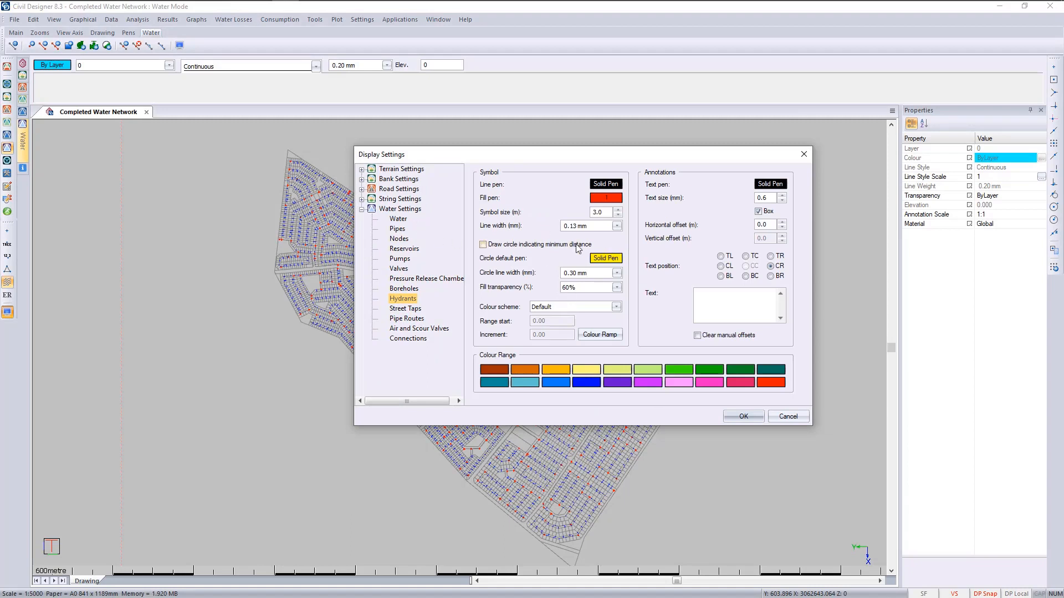
pyautogui.click(564, 308)
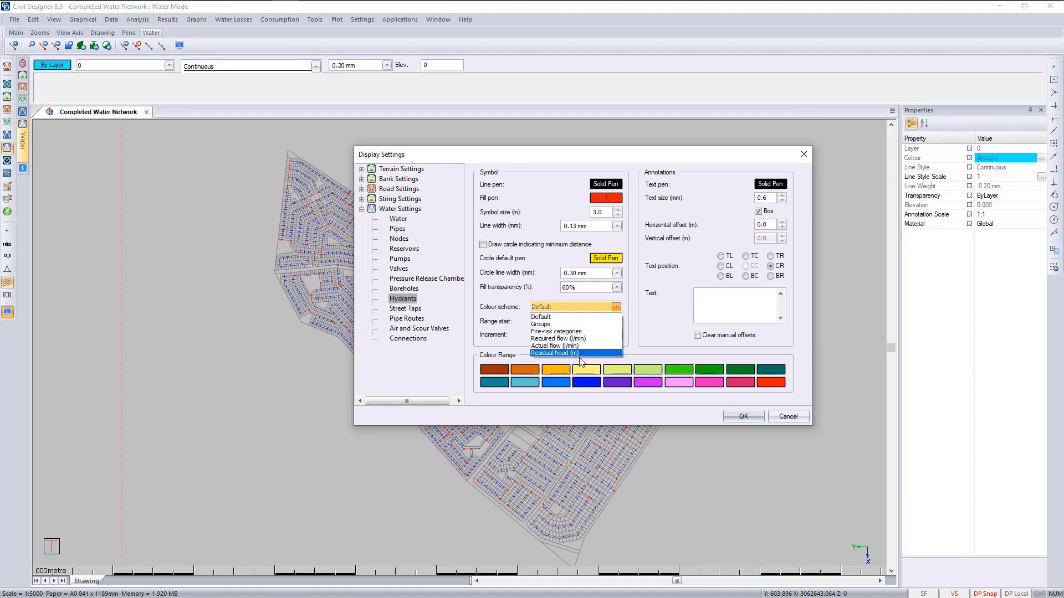
pyautogui.click(583, 353)
# Step: Generate a colour ramp for the hydrants' residual head from red pen 1 to blue pen 8
pyautogui.click(600, 335)
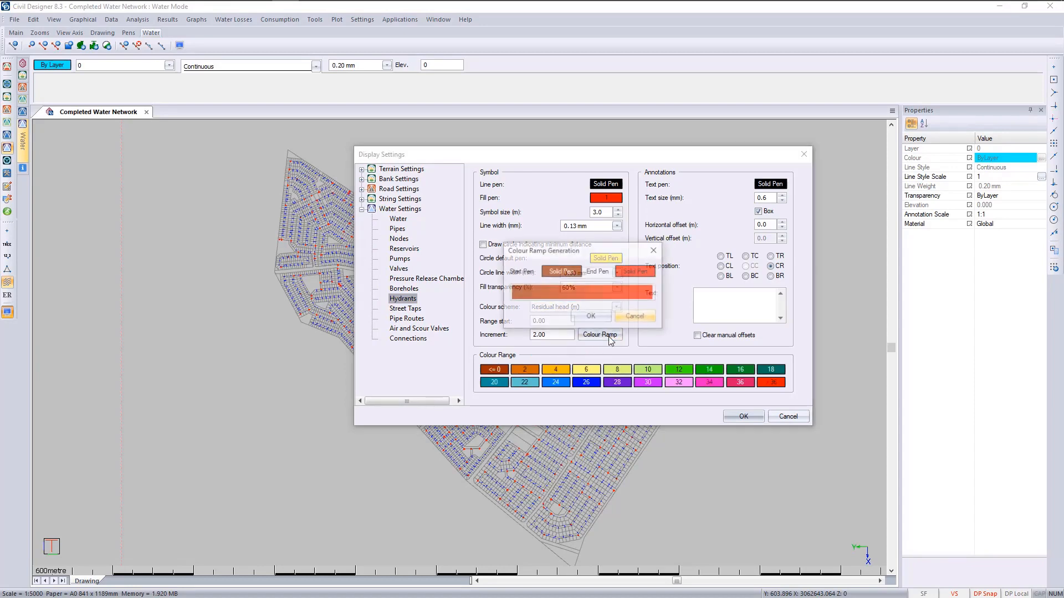
pyautogui.click(561, 271)
pyautogui.click(472, 213)
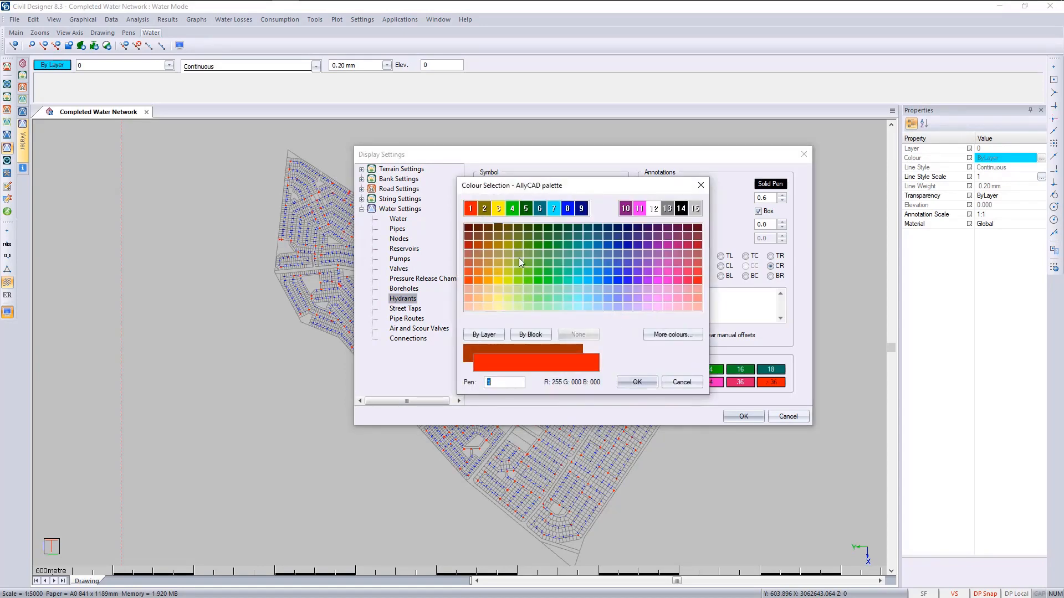
pyautogui.click(636, 382)
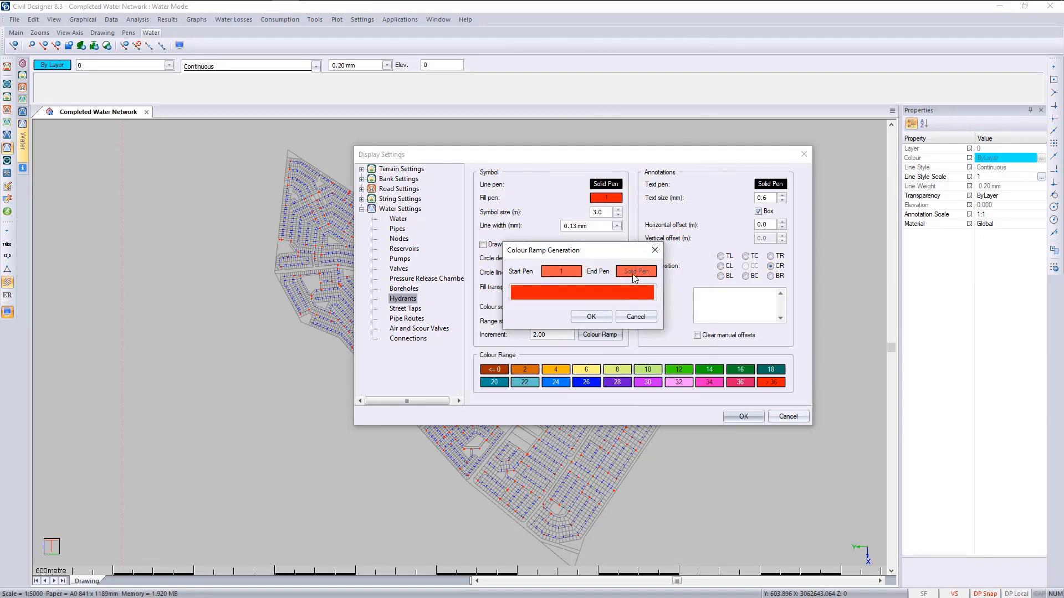
pyautogui.click(634, 272)
pyautogui.click(567, 209)
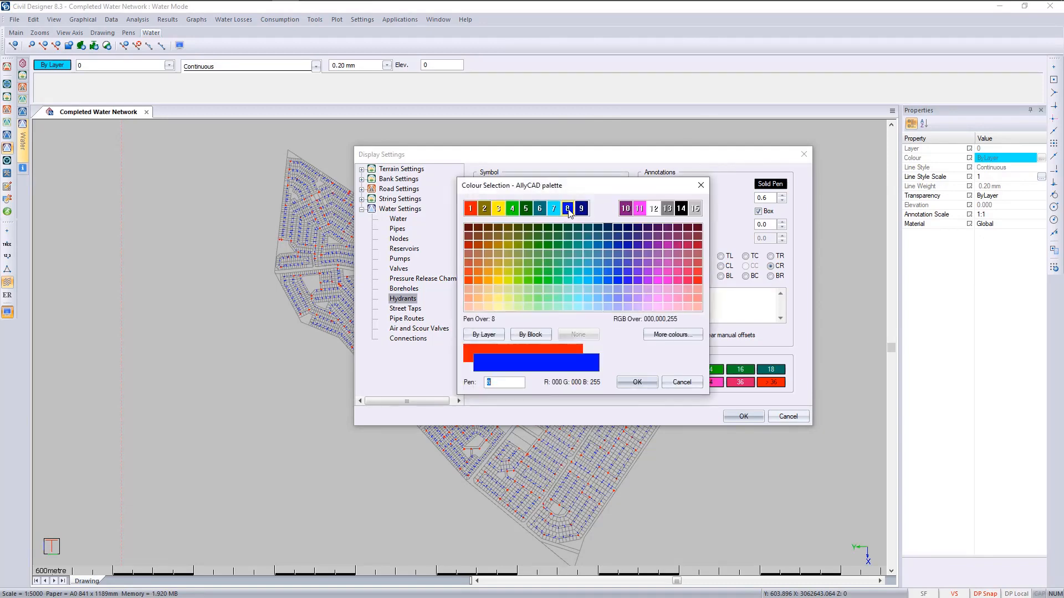
pyautogui.click(637, 383)
pyautogui.click(589, 314)
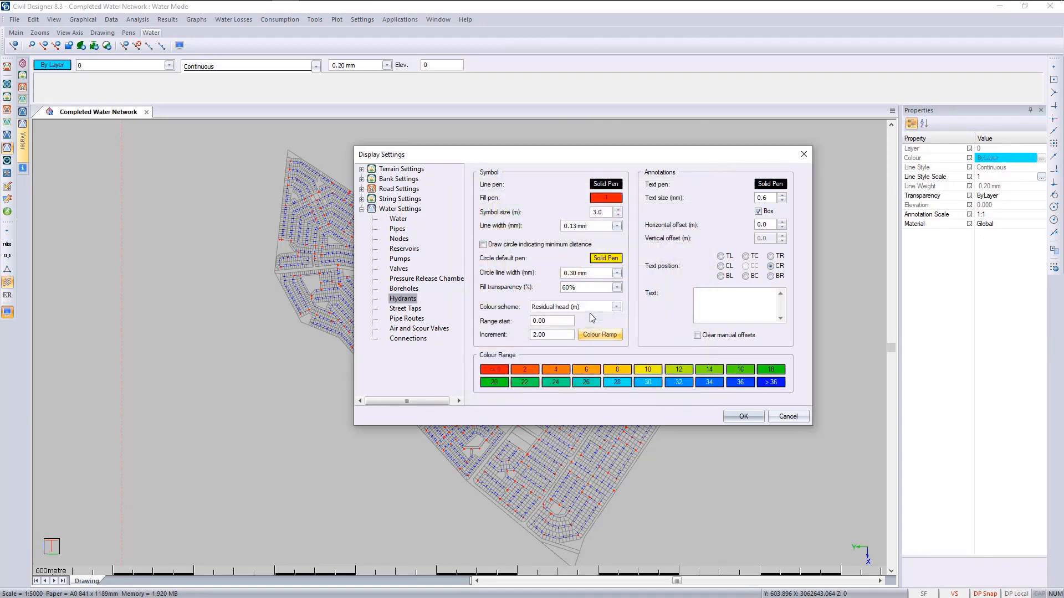
# Step: Give the water nodes a thinner line width, symbol size 1.5 and grey default pen 13, and apply the display settings
pyautogui.click(399, 239)
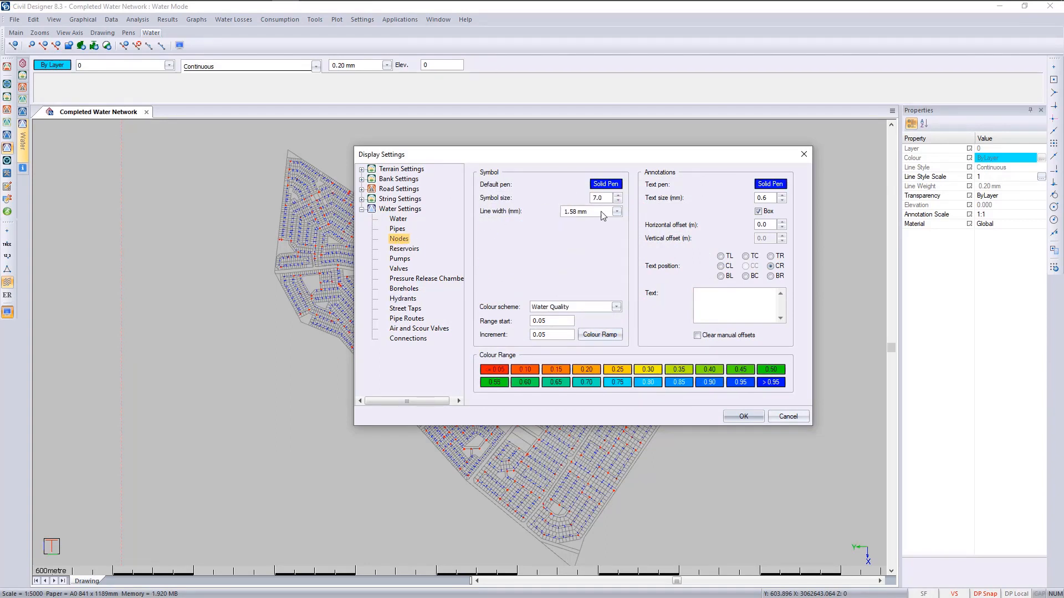
pyautogui.click(616, 214)
pyautogui.click(587, 274)
pyautogui.doubleClick(605, 199)
pyautogui.write('1.5')
pyautogui.click(605, 183)
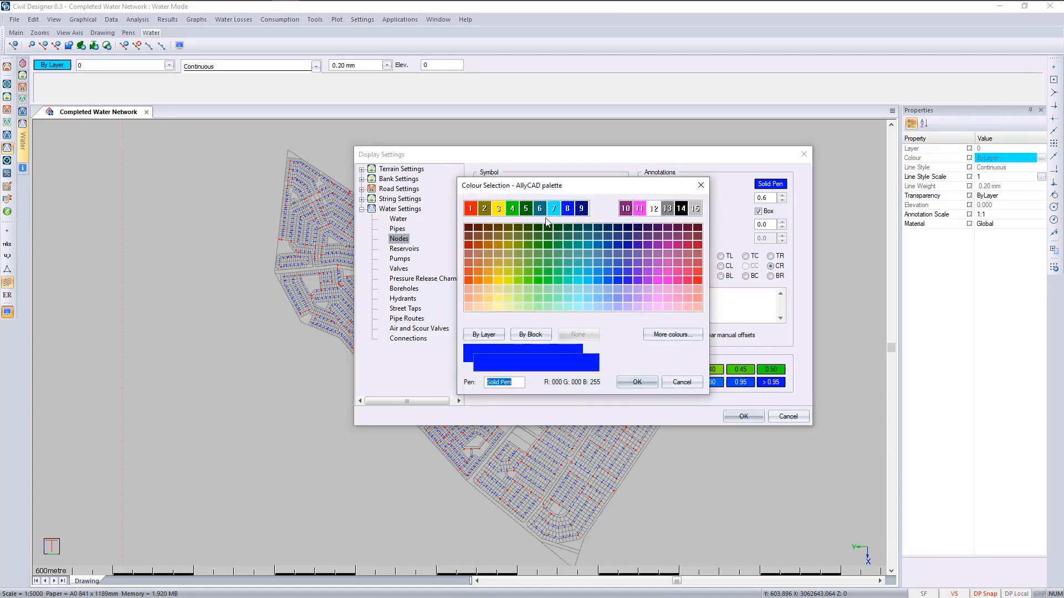
pyautogui.click(667, 208)
pyautogui.click(637, 382)
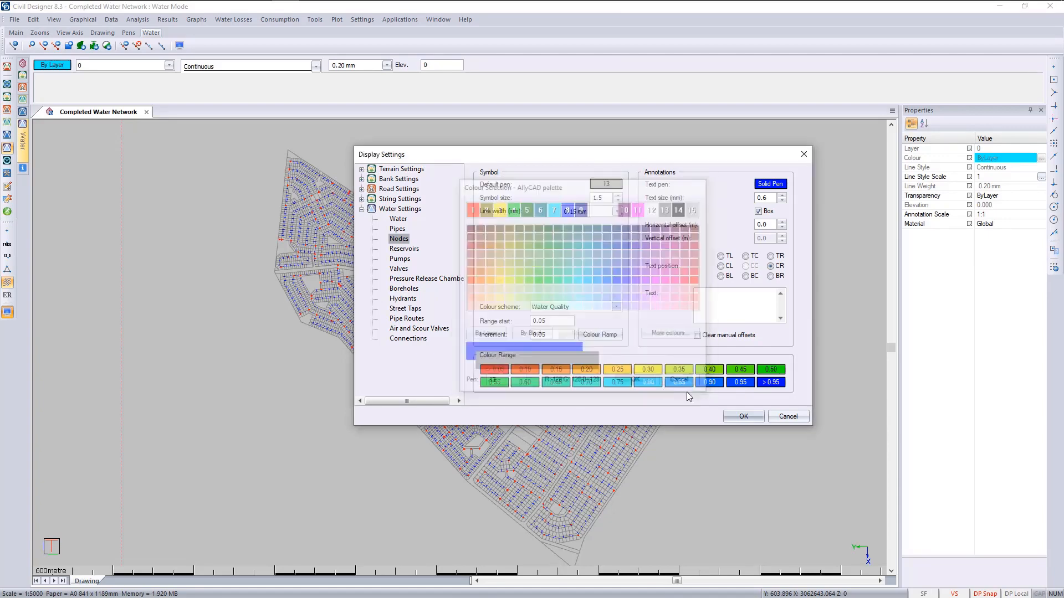
pyautogui.click(740, 417)
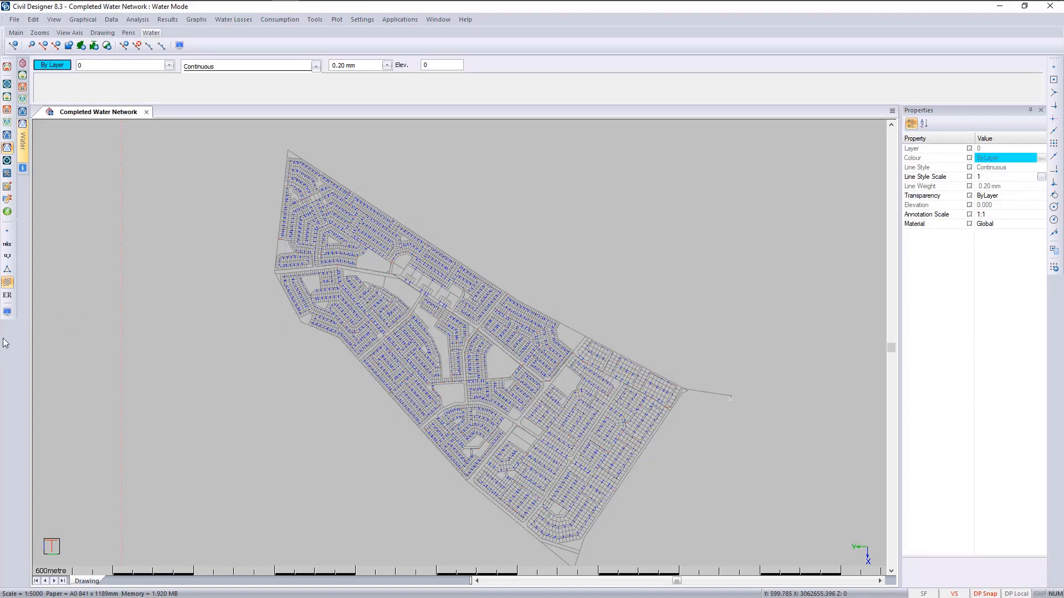
# Step: Turn on the circles indicating minimum distance for the hydrants and apply the display settings
pyautogui.click(8, 313)
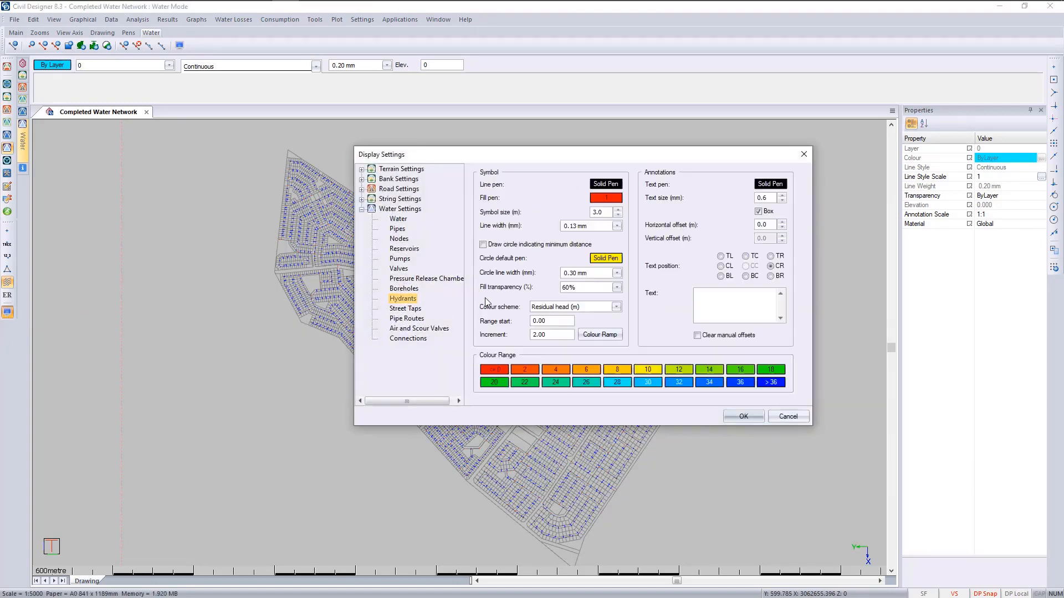
pyautogui.click(483, 244)
pyautogui.click(745, 417)
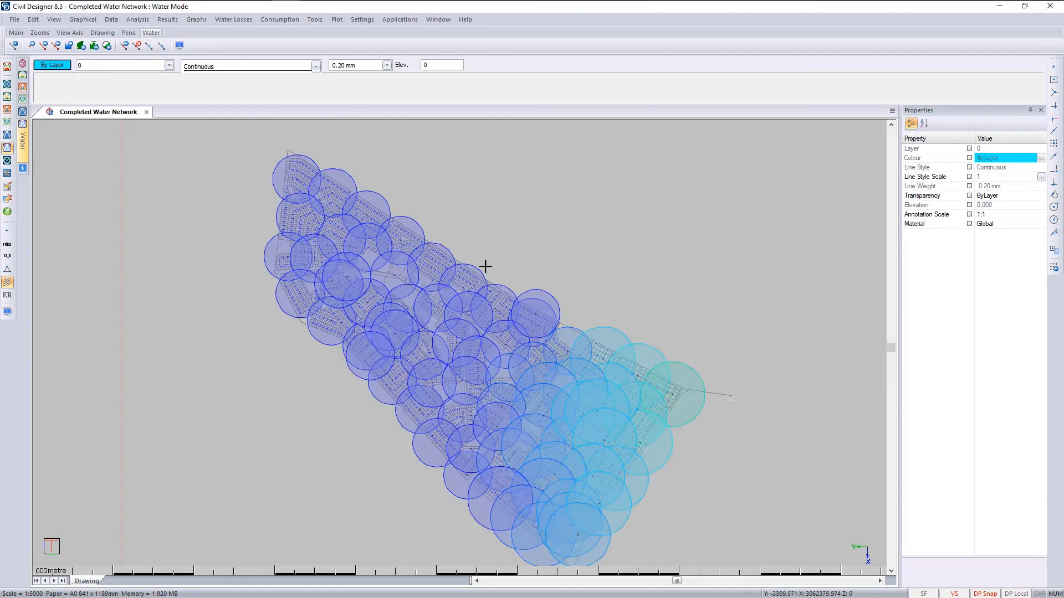
# Step: Show the latest fire flow analysis results for hydrants 9, 17, 42, 50, 67 and 71 in turn
pyautogui.moveTo(25, 142)
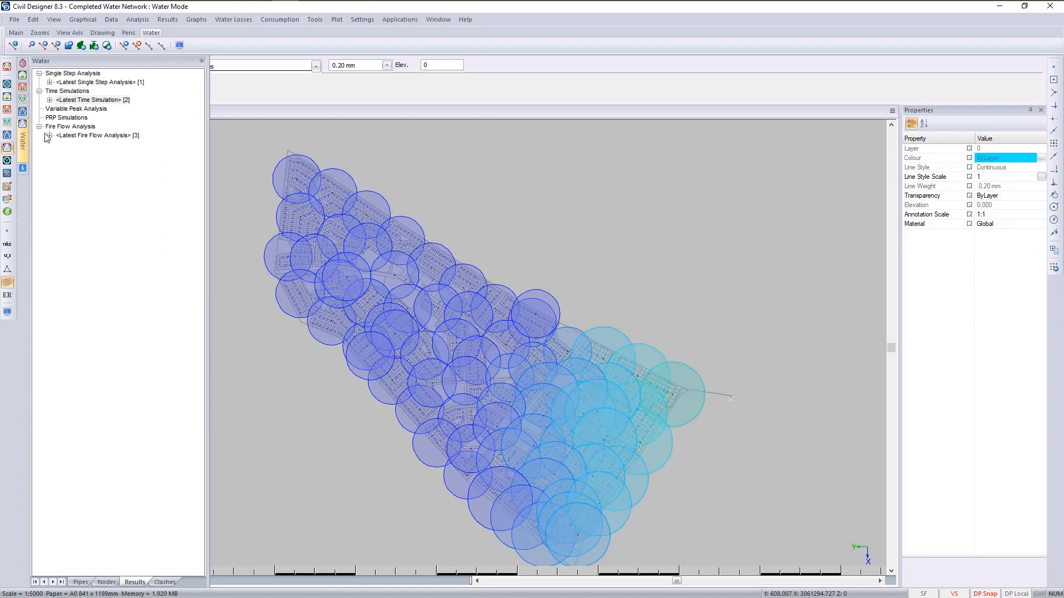
pyautogui.click(50, 136)
pyautogui.click(77, 155)
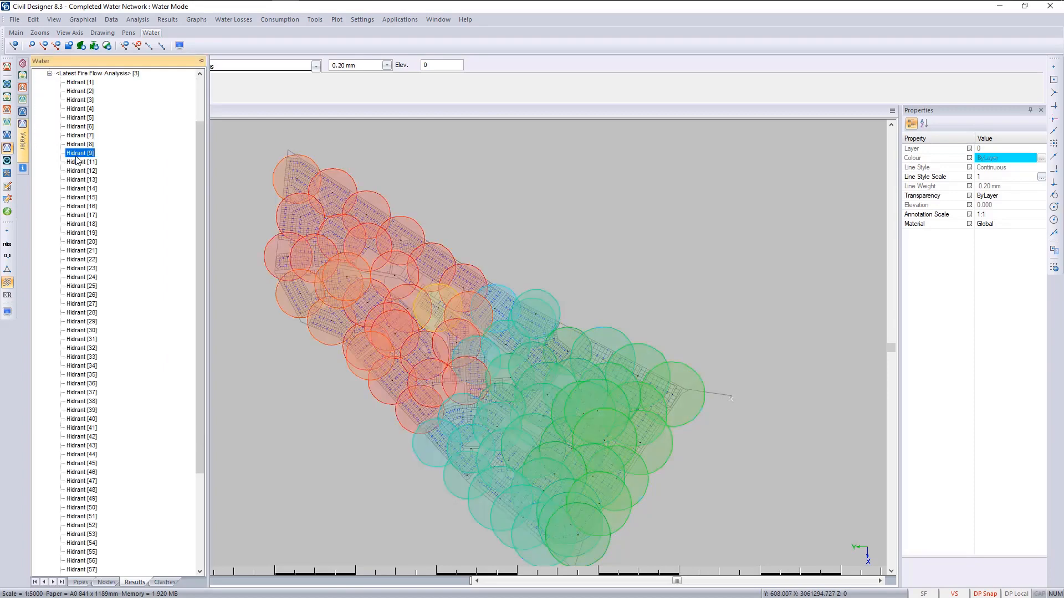
pyautogui.click(79, 215)
pyautogui.scroll(-5, 88, 299)
pyautogui.click(84, 303)
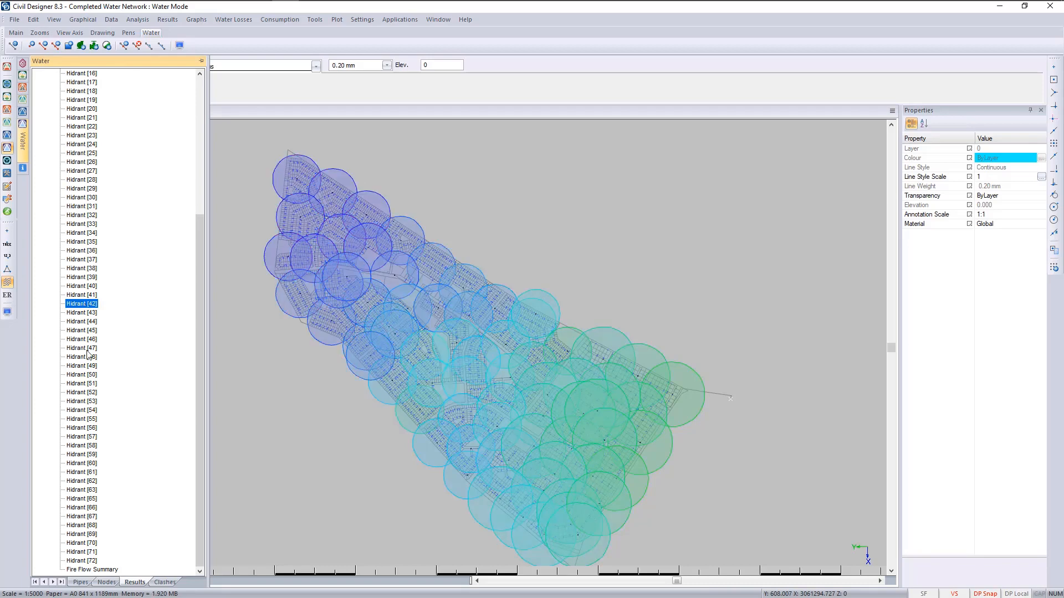
pyautogui.click(82, 375)
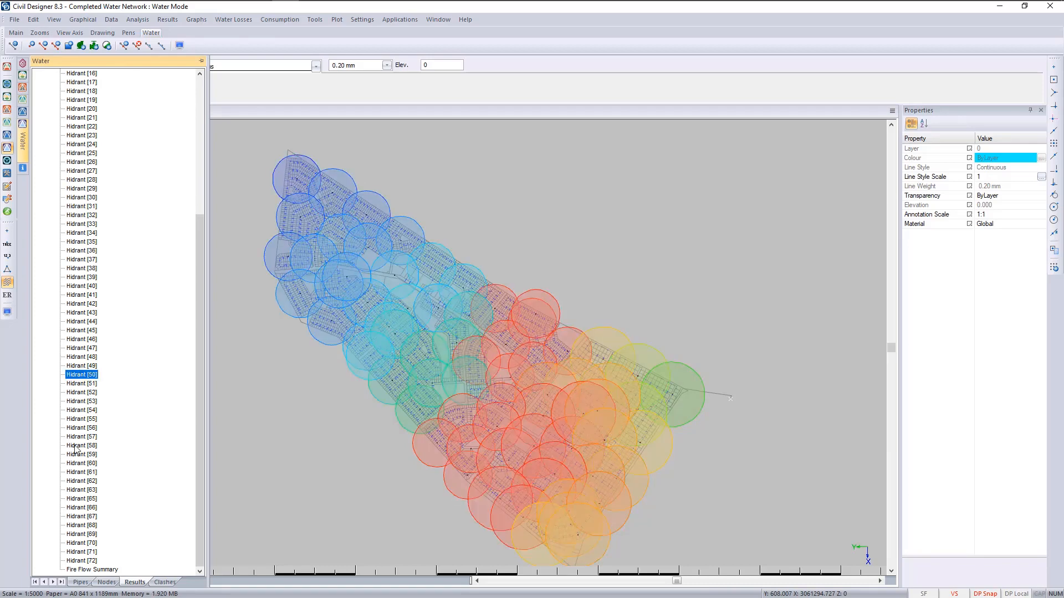
pyautogui.click(90, 517)
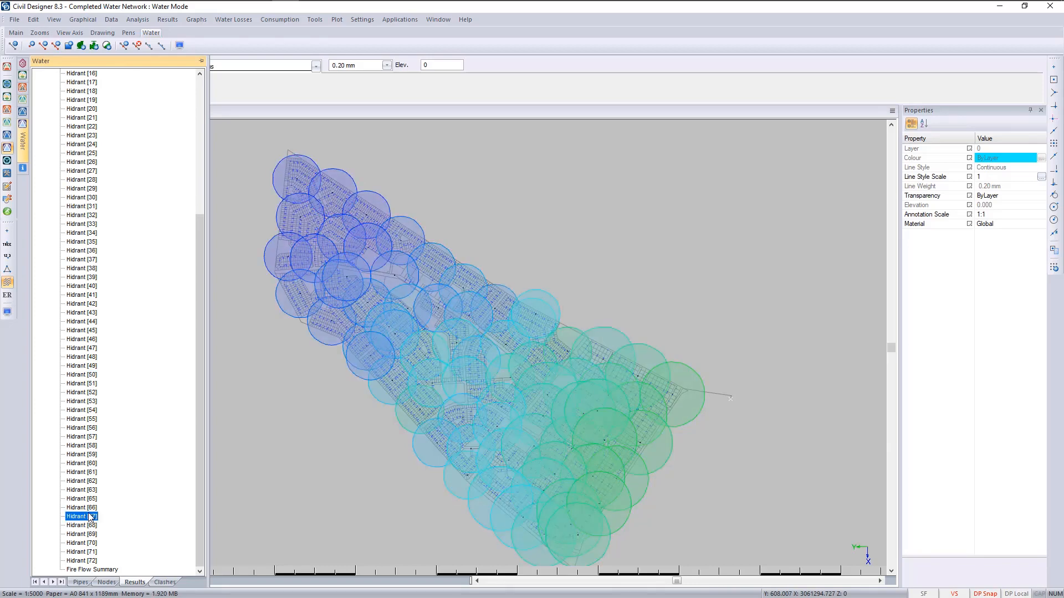
pyautogui.click(83, 552)
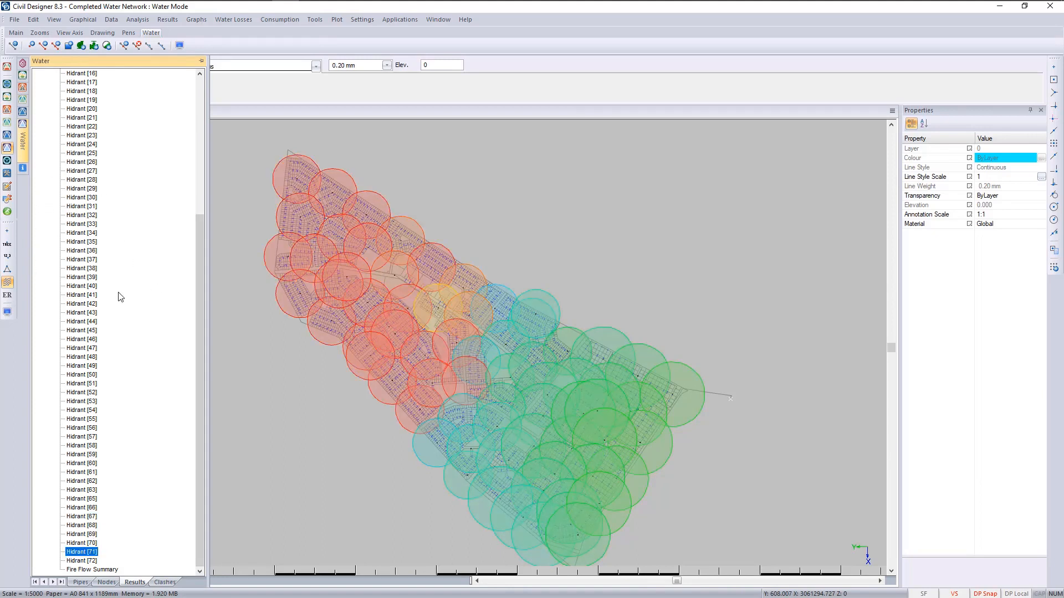